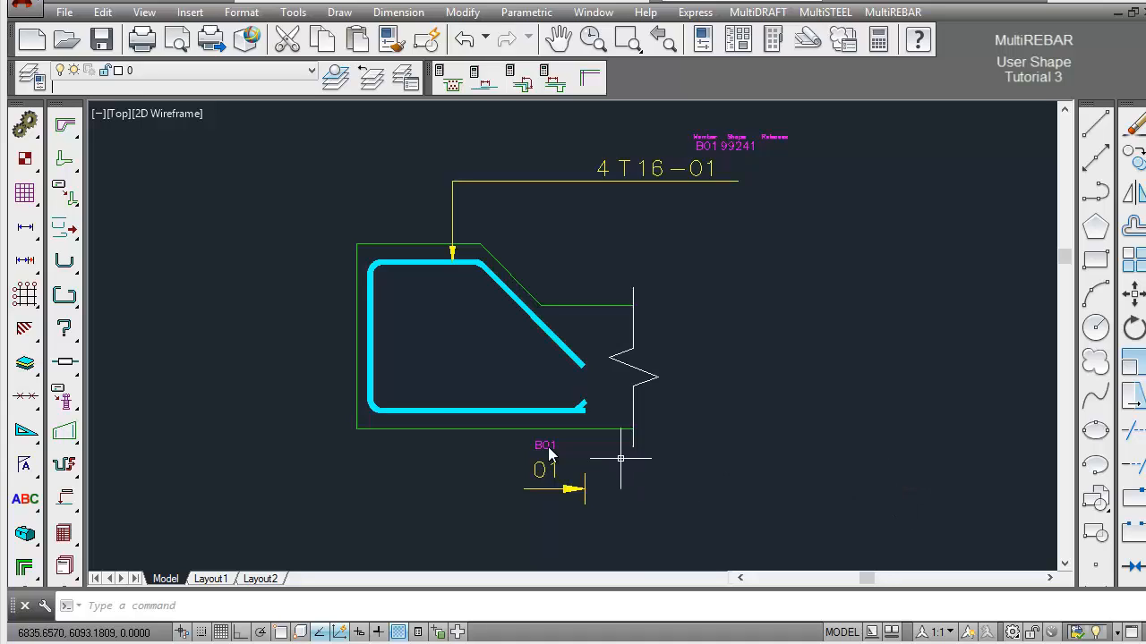
Create a new drawing from multi.dwt with an A1 title block, 1:20 scale and Bord style, accepting the default title attributes.
{"action": "left_click", "coordinate": [65, 11]}
{"action": "left_click", "coordinate": [131, 10]}
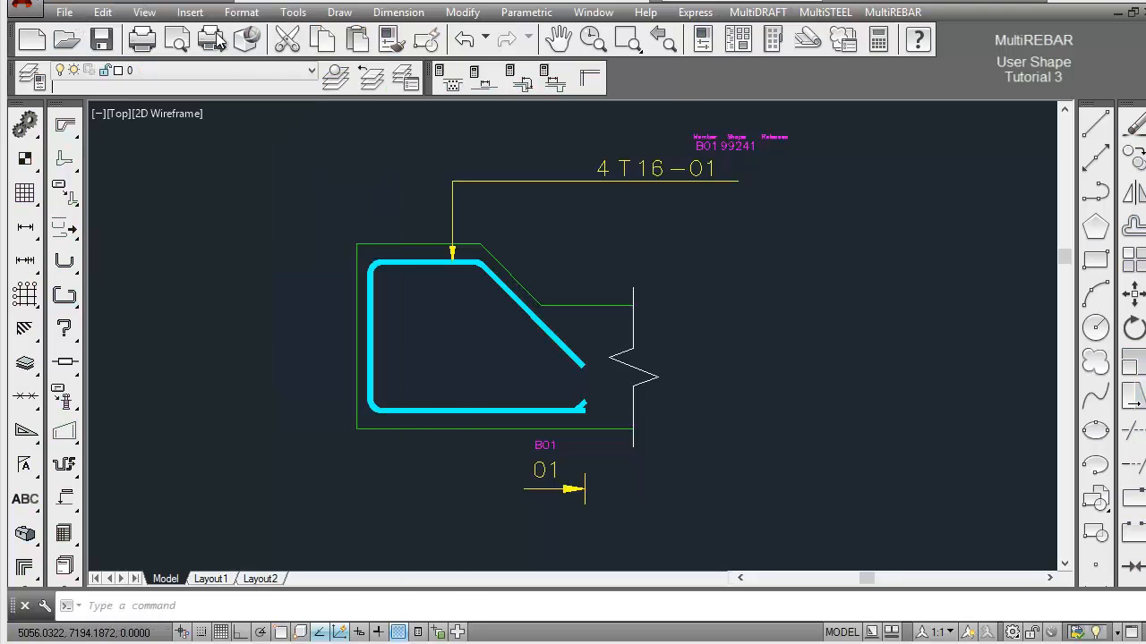
{"action": "left_click", "coordinate": [355, 168]}
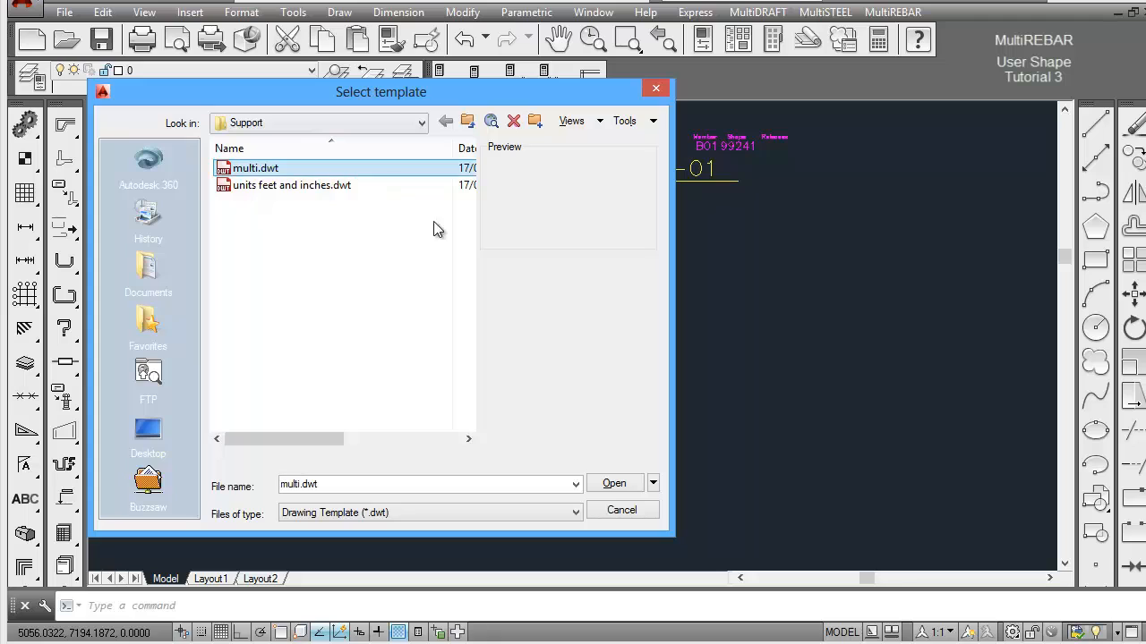
{"action": "left_click", "coordinate": [612, 483]}
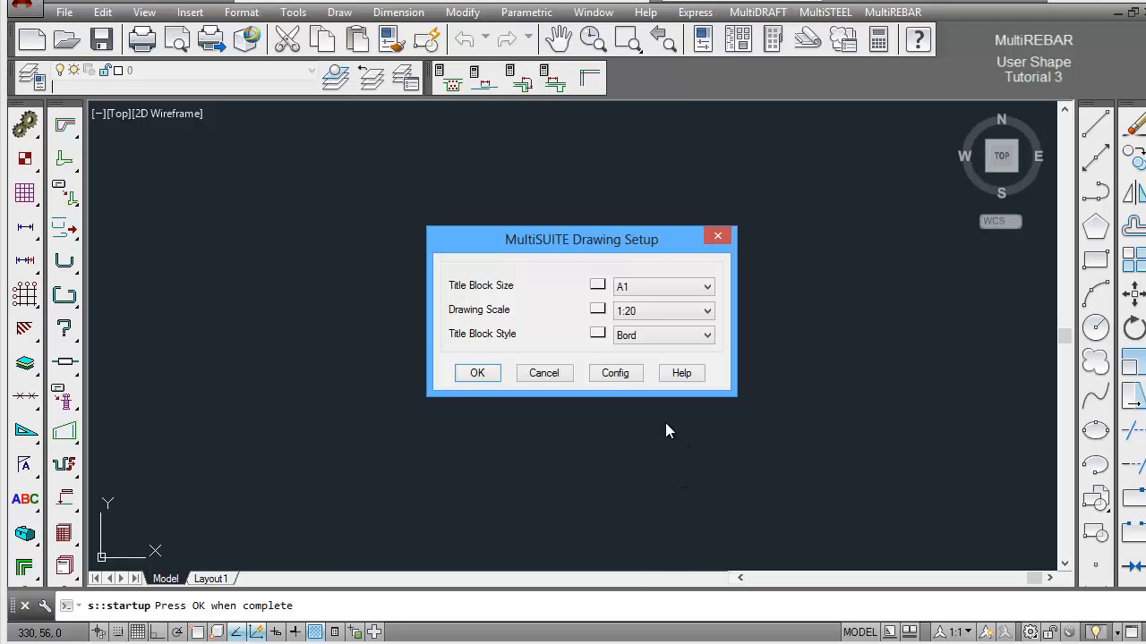
{"action": "left_click", "coordinate": [477, 373]}
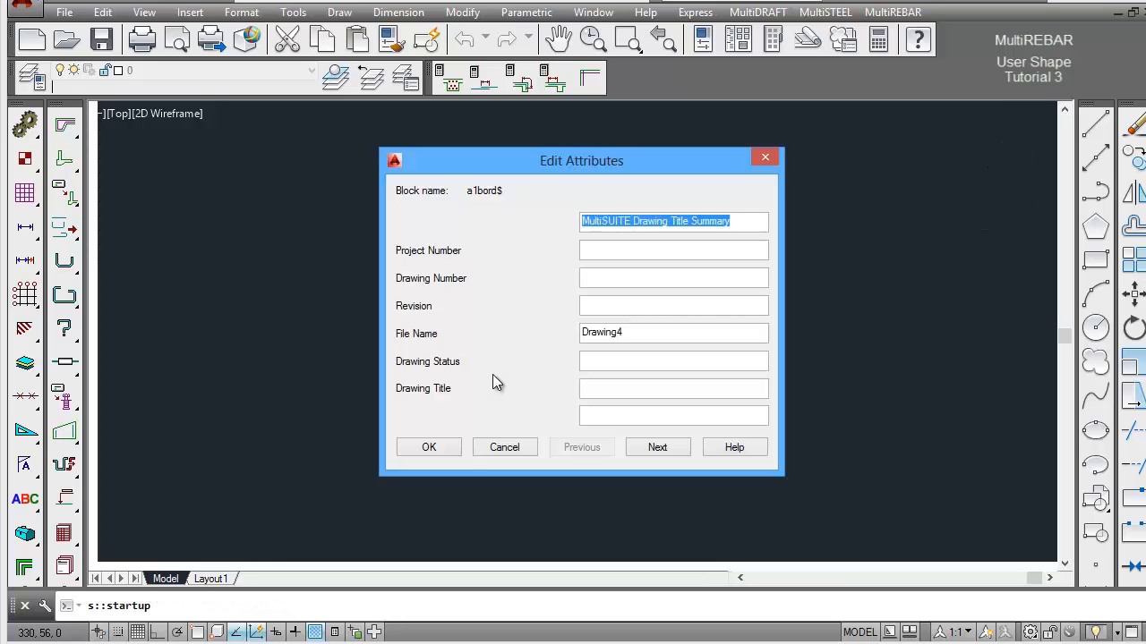
{"action": "left_click", "coordinate": [429, 448]}
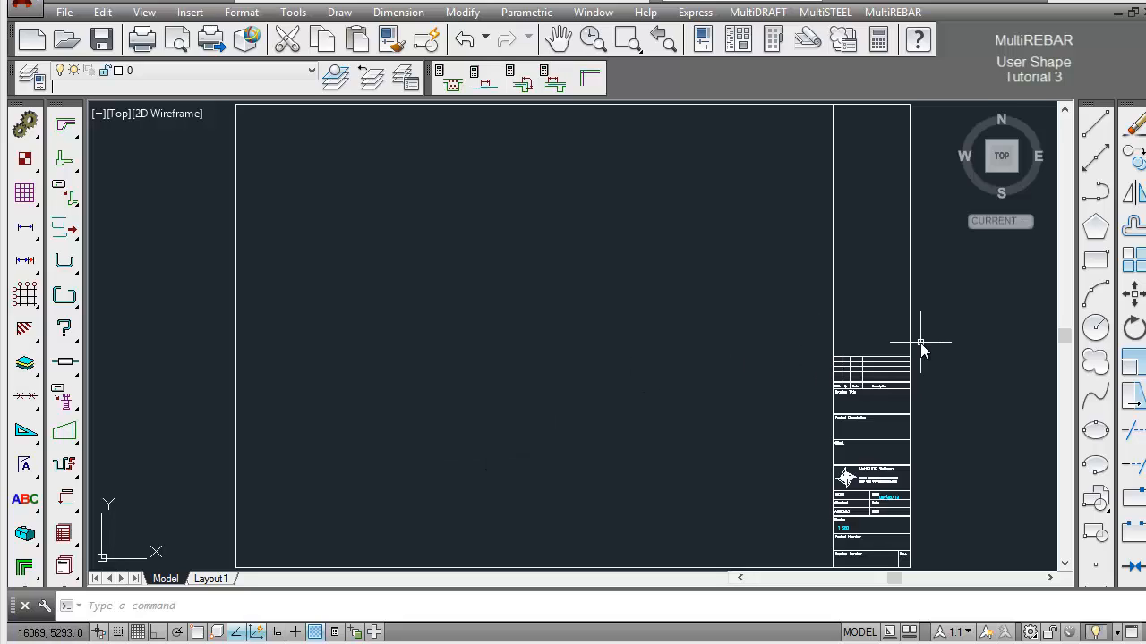
Draw the open bar outline with Line: a bottom leg about 4850 long, a vertical leg, a shorter top leg and a downward-sloping end leg.
{"action": "left_click", "coordinate": [1097, 131]}
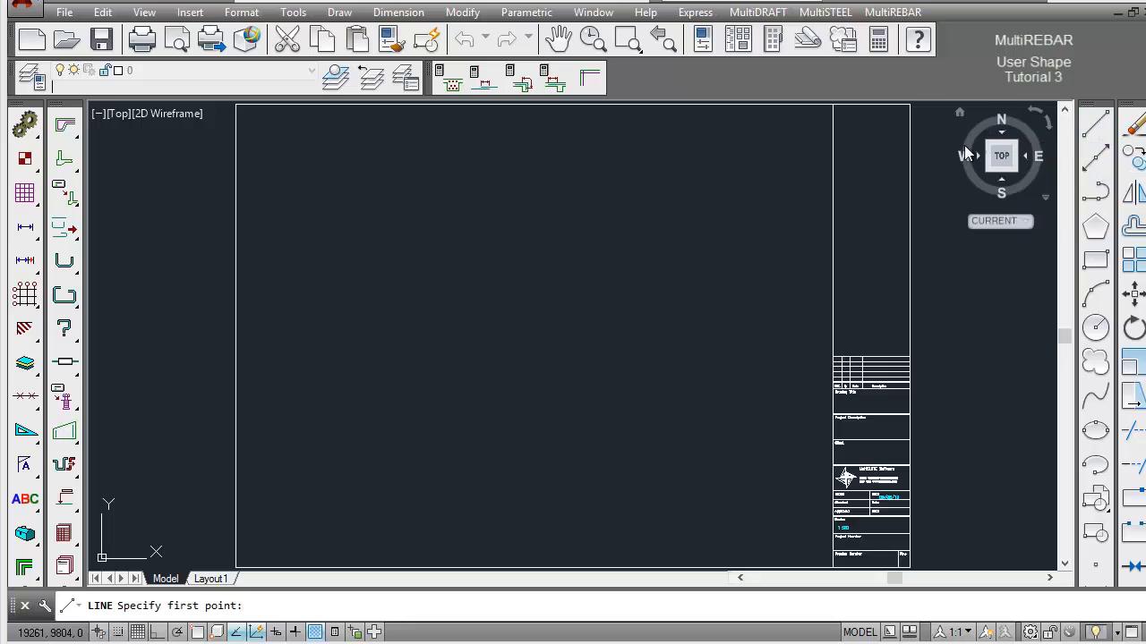
{"action": "left_click", "coordinate": [618, 429]}
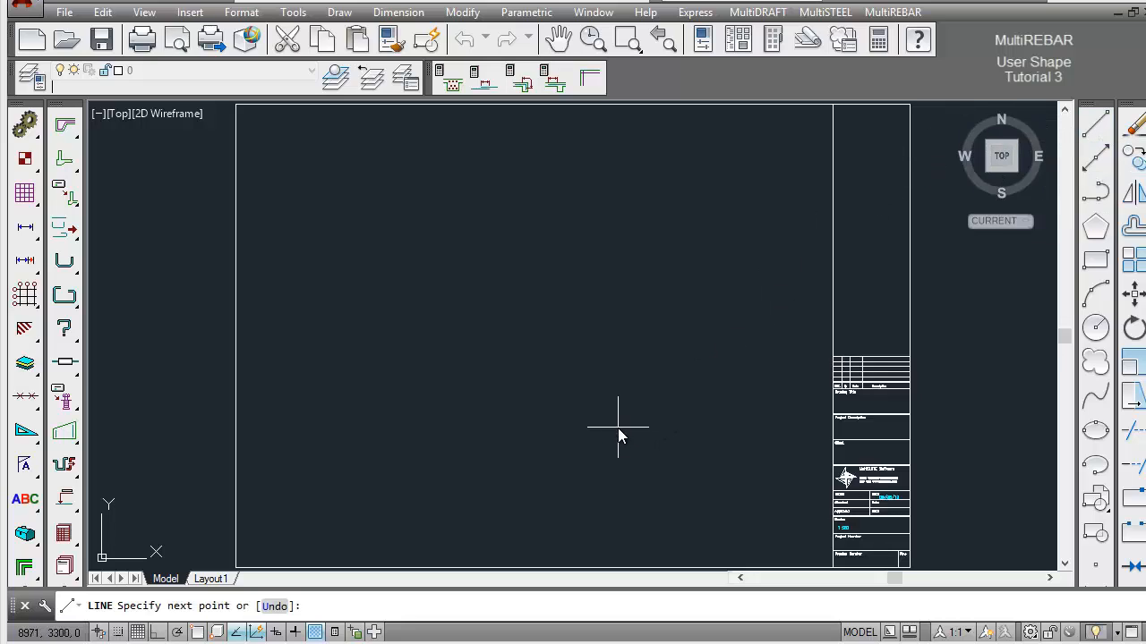
{"action": "key", "text": "F8"}
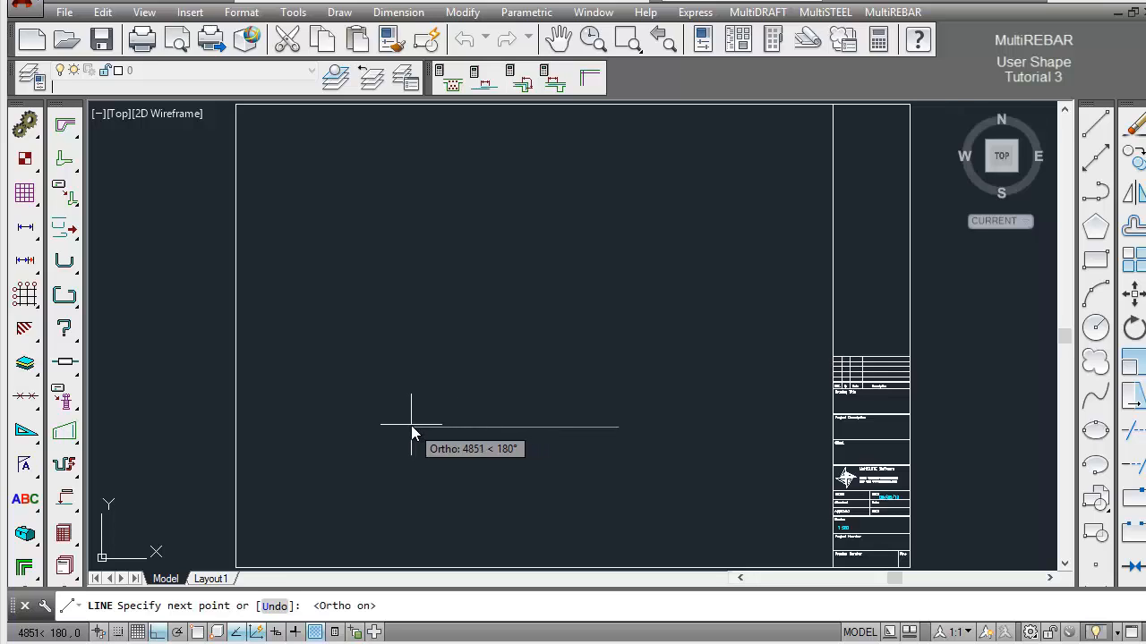
{"action": "left_click", "coordinate": [411, 426]}
{"action": "left_click", "coordinate": [423, 265]}
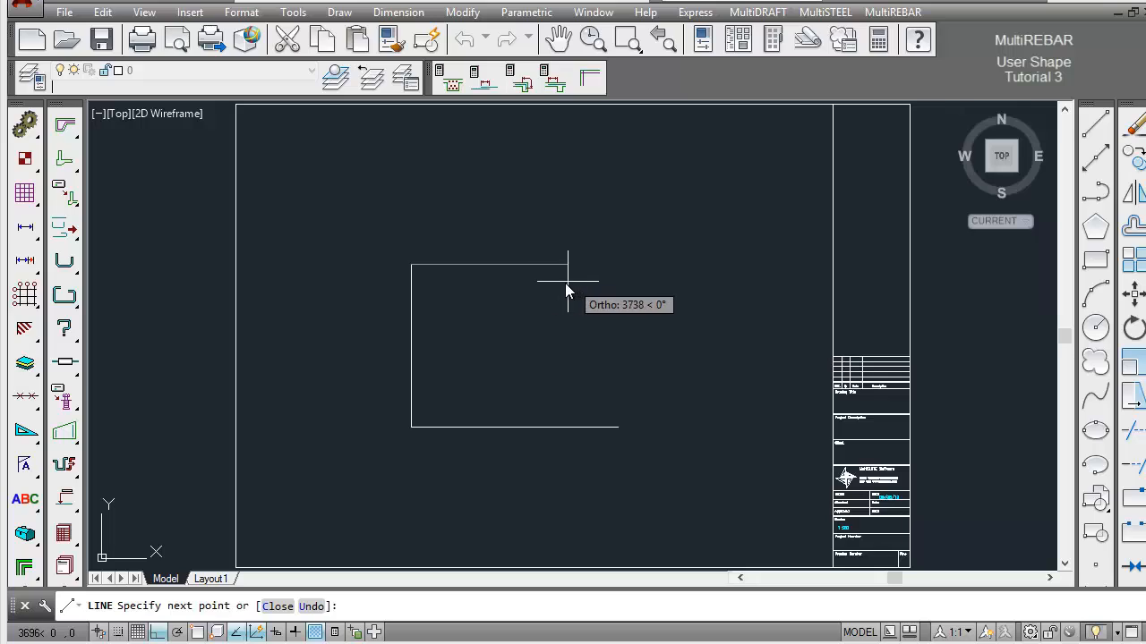
{"action": "left_click", "coordinate": [564, 283]}
{"action": "key", "text": "F8"}
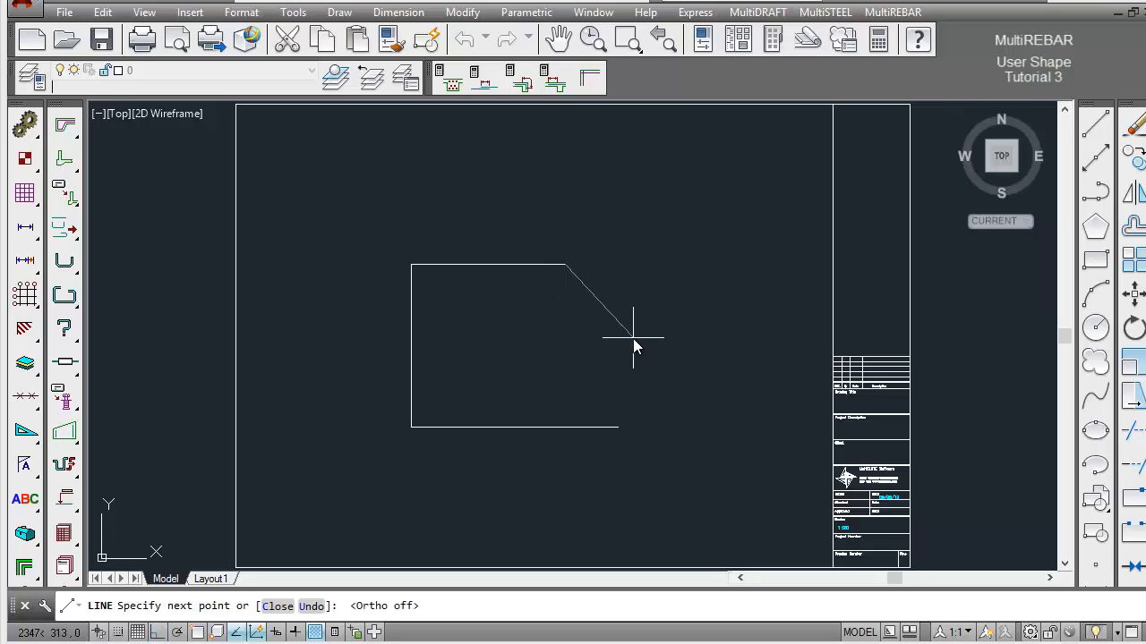
{"action": "left_click", "coordinate": [646, 328]}
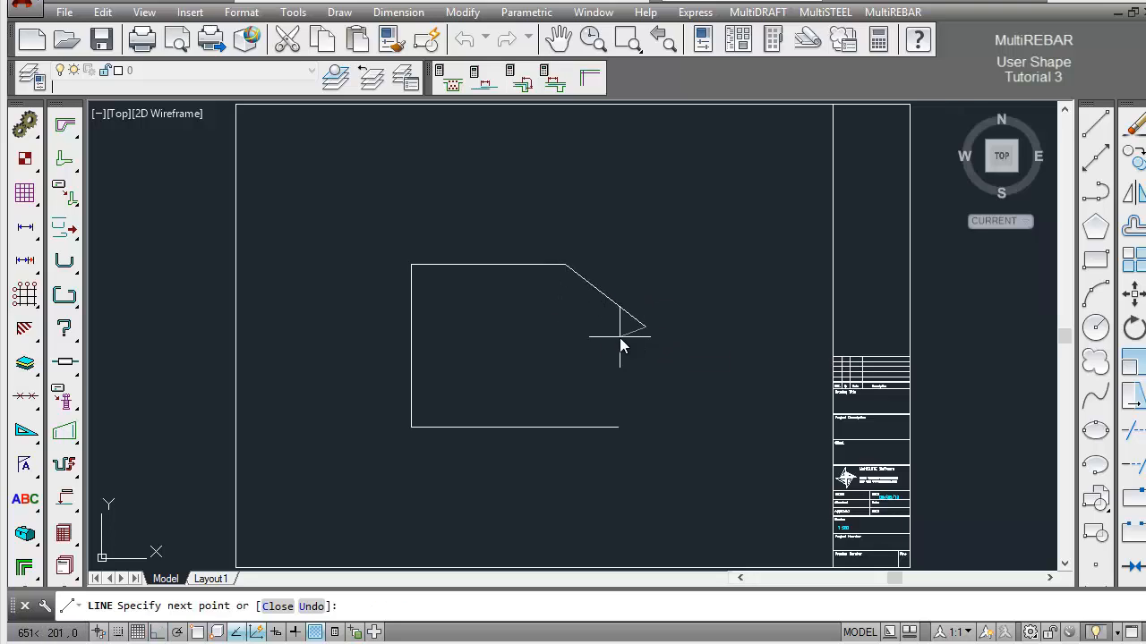
{"action": "right_click", "coordinate": [629, 344]}
{"action": "left_click", "coordinate": [663, 356]}
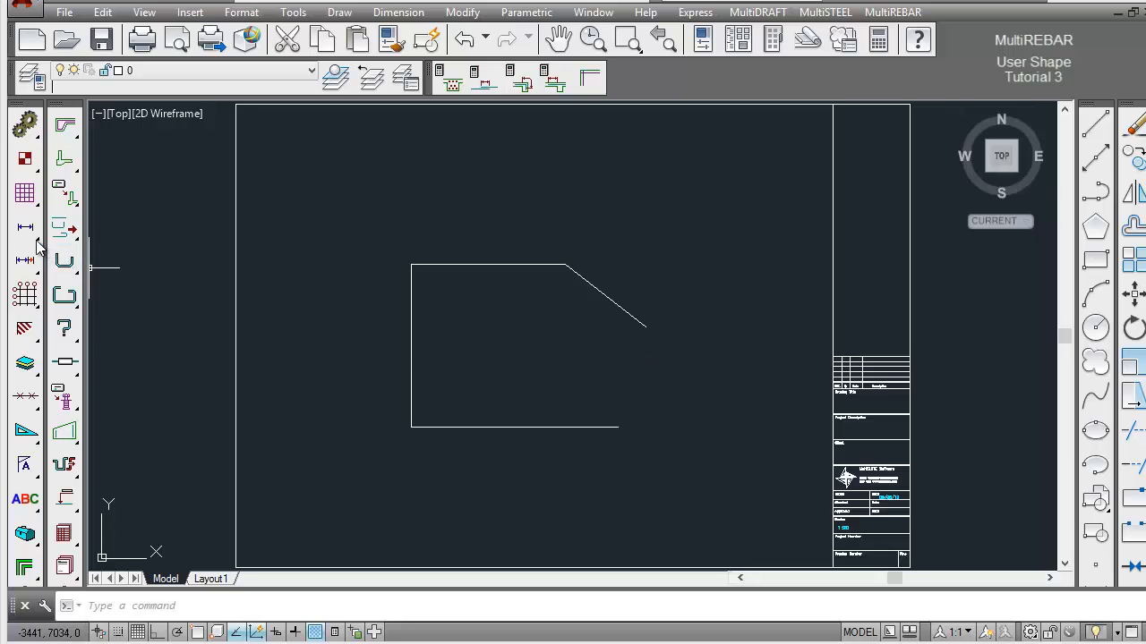
Add horizontal dimensions for the top leg and the sloping leg on one line above the outline.
{"action": "left_click_drag", "start_coordinate": [33, 235], "coordinate": [62, 237]}
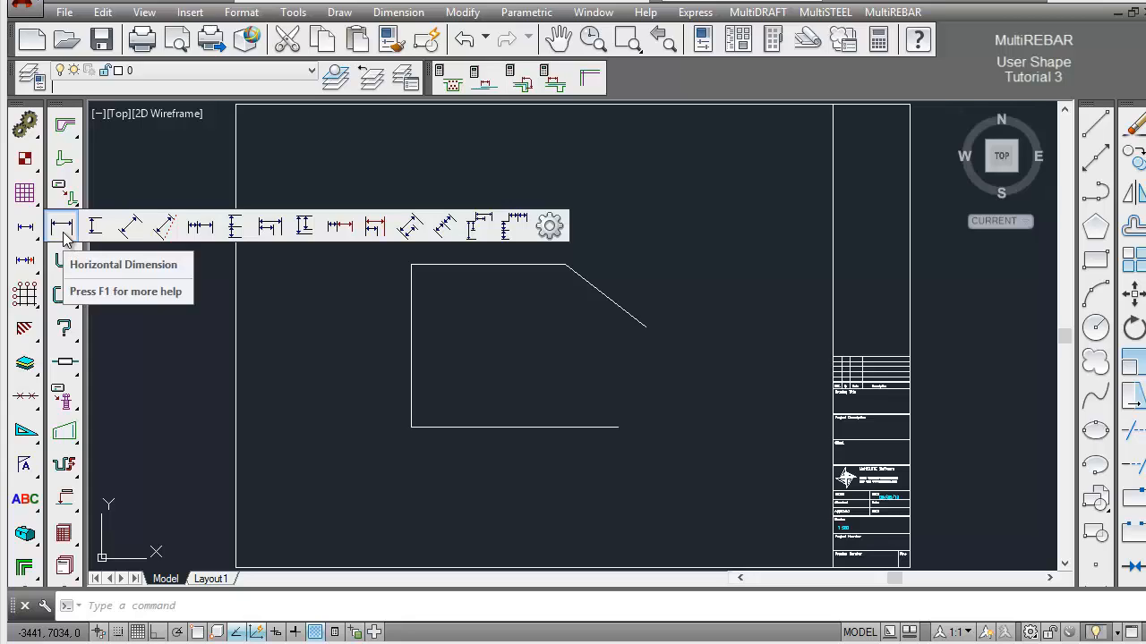
{"action": "left_click_drag", "start_coordinate": [63, 237], "coordinate": [63, 237]}
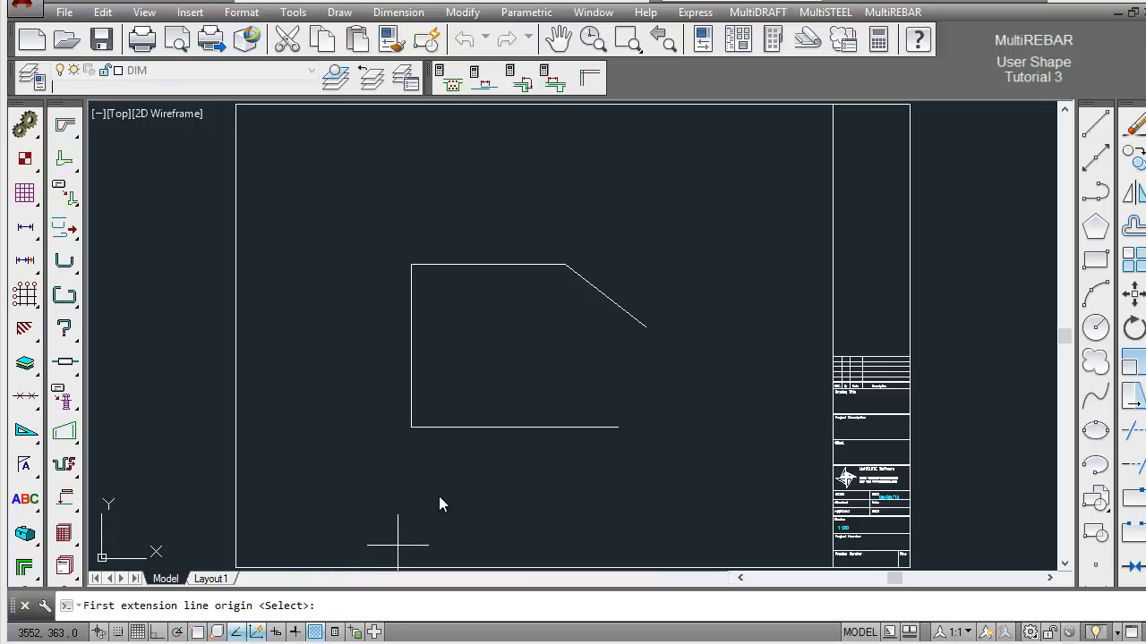
{"action": "key", "text": "Return"}
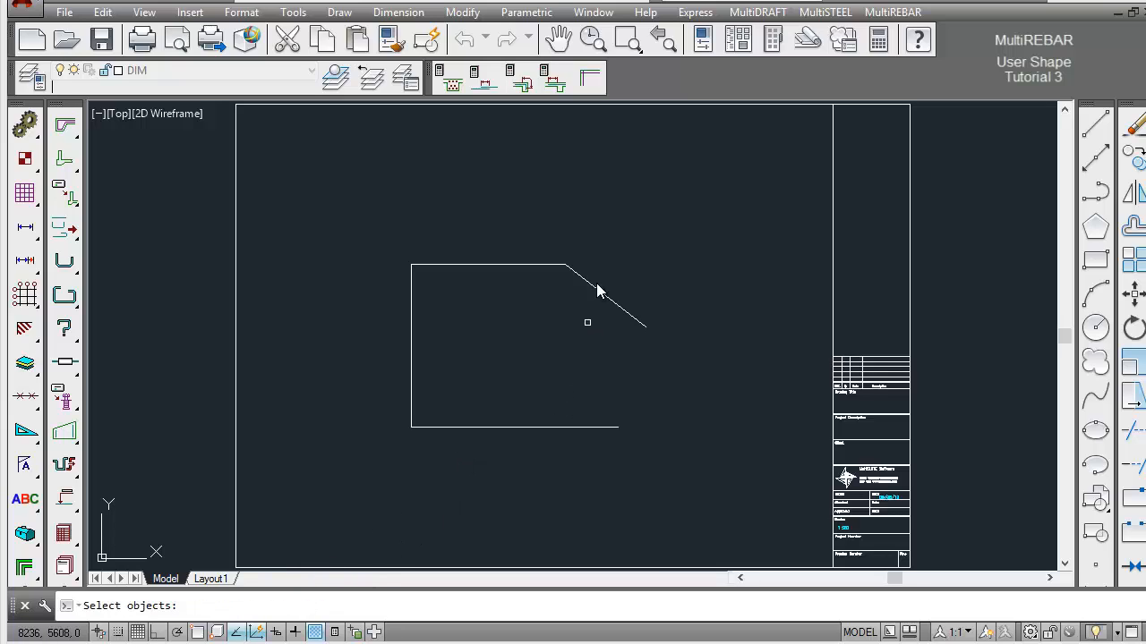
{"action": "left_click", "coordinate": [593, 251]}
{"action": "left_click", "coordinate": [560, 280]}
{"action": "key", "text": "Return"}
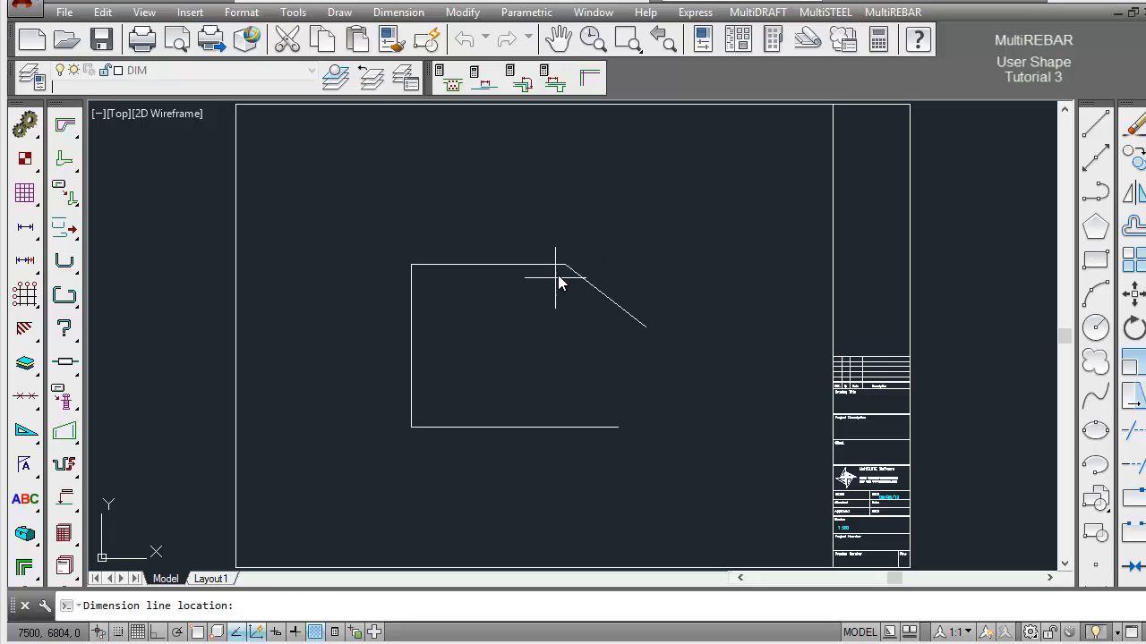
{"action": "left_click", "coordinate": [564, 211]}
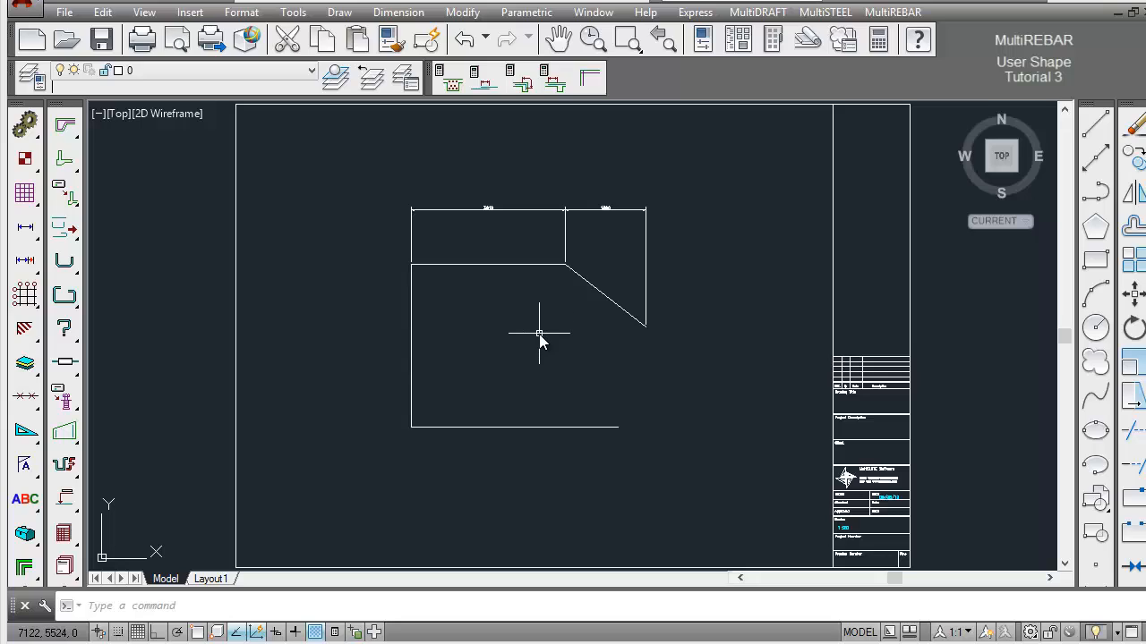
Add a horizontal dimension for the bottom leg, placed below the outline.
{"action": "key", "text": "Return"}
{"action": "key", "text": "Return"}
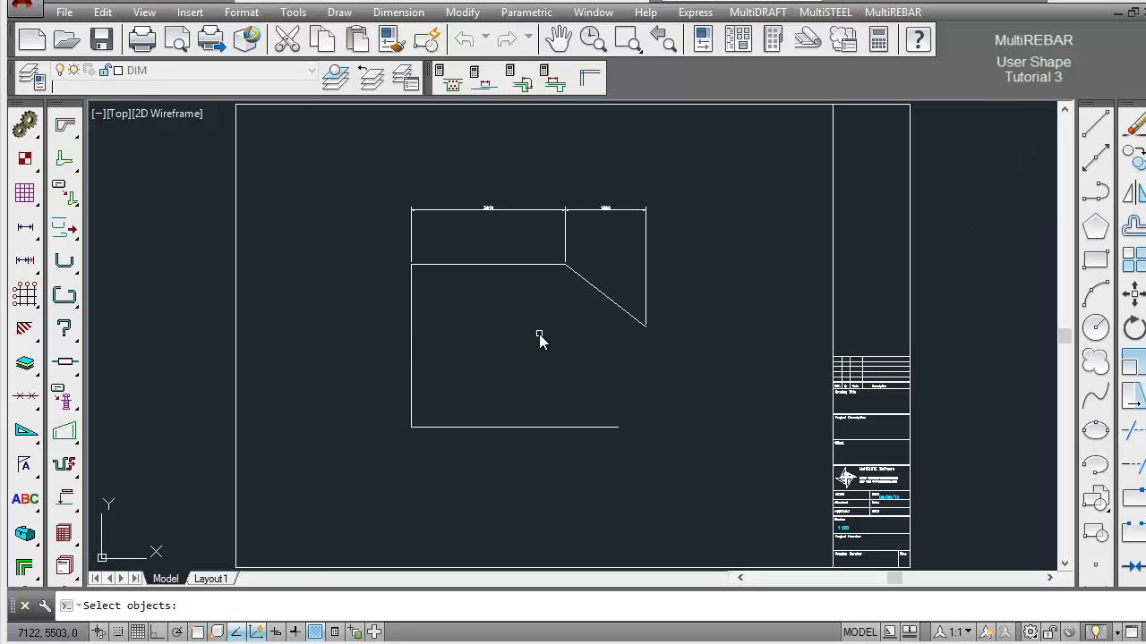
{"action": "left_click", "coordinate": [541, 429]}
{"action": "key", "text": "Return"}
{"action": "left_click", "coordinate": [543, 474]}
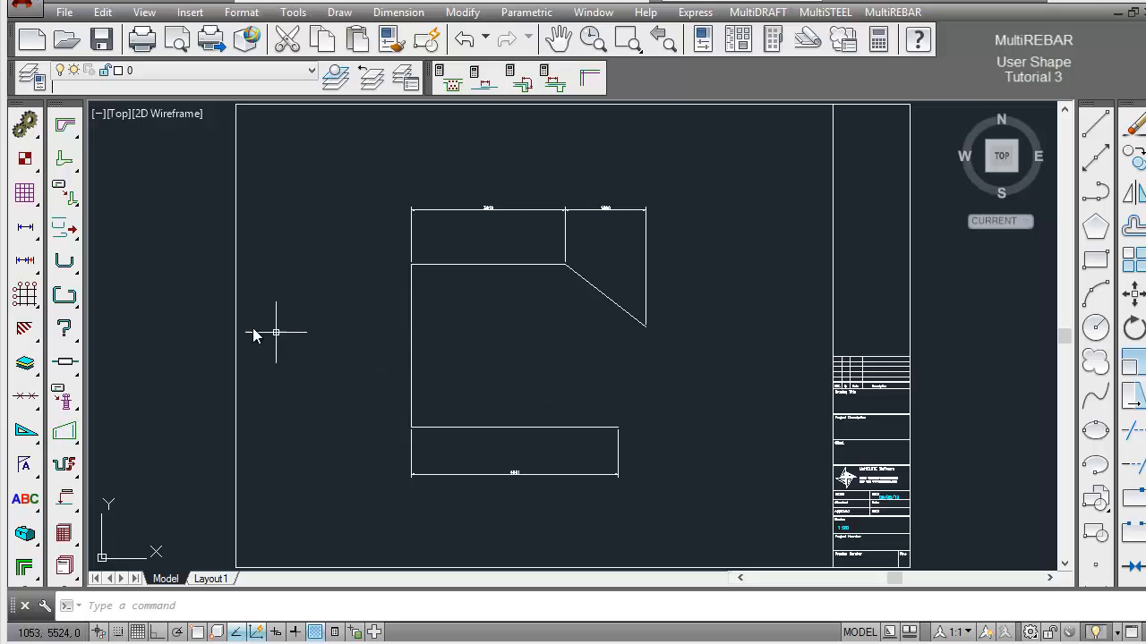
Add a vertical dimension for the upright leg, placed outside the outline.
{"action": "left_click", "coordinate": [63, 227]}
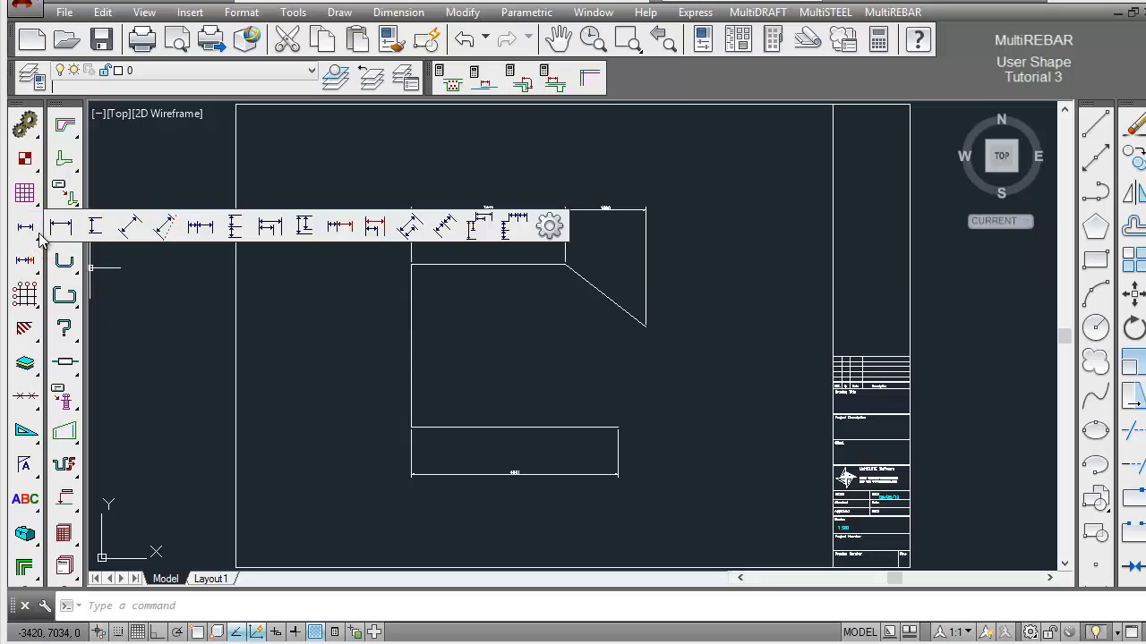
{"action": "left_click", "coordinate": [96, 228]}
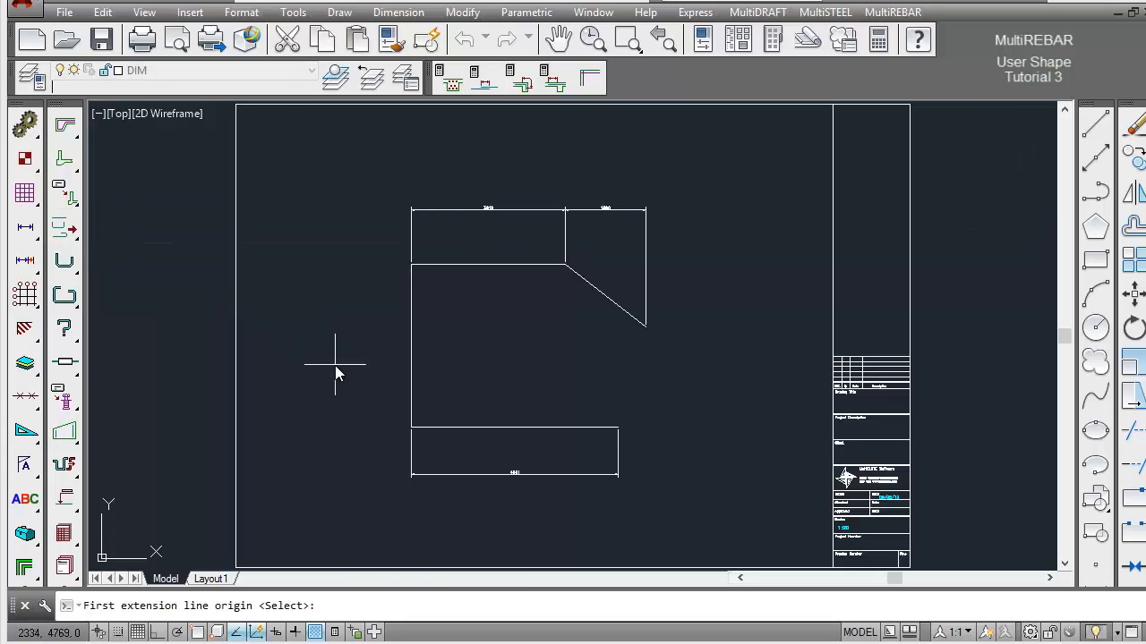
{"action": "key", "text": "Return"}
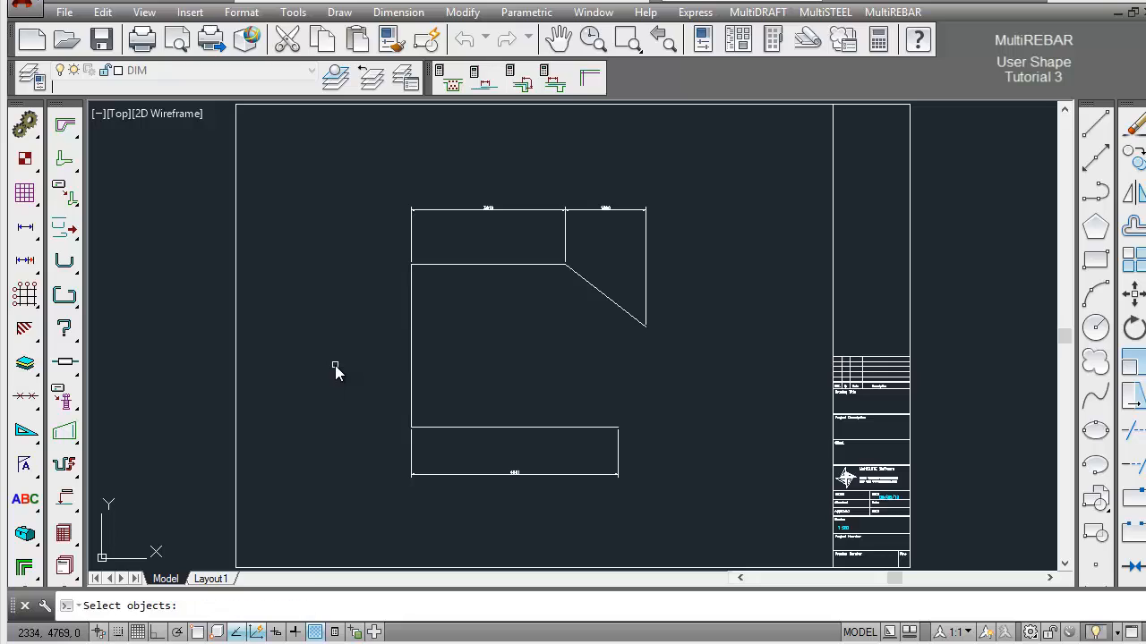
{"action": "left_click", "coordinate": [410, 336]}
{"action": "key", "text": "Return"}
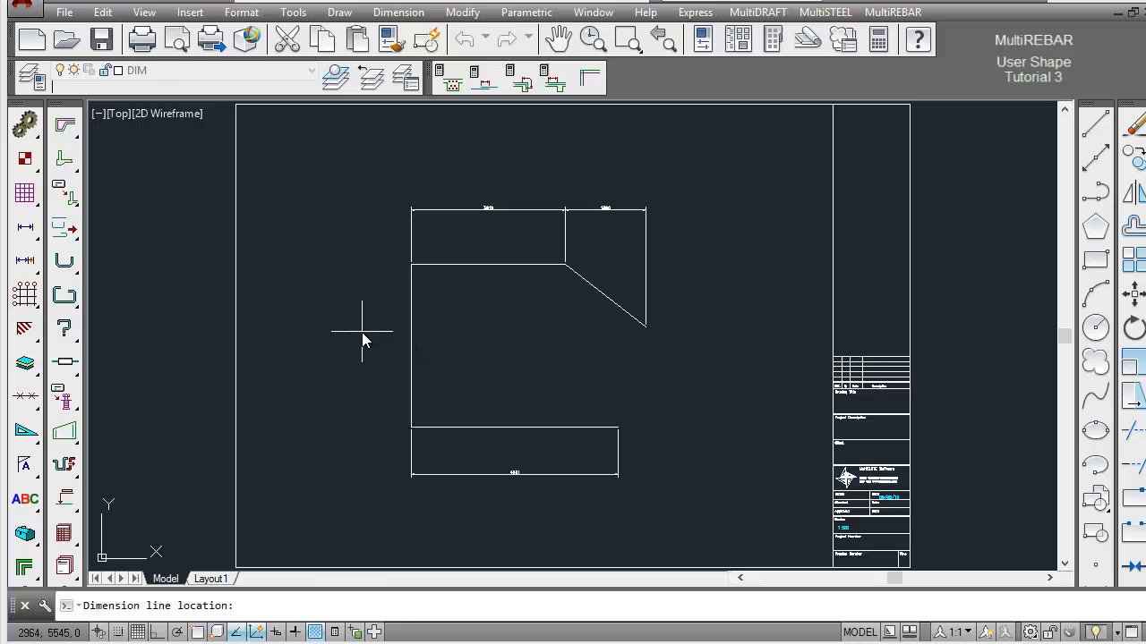
{"action": "left_click", "coordinate": [359, 332]}
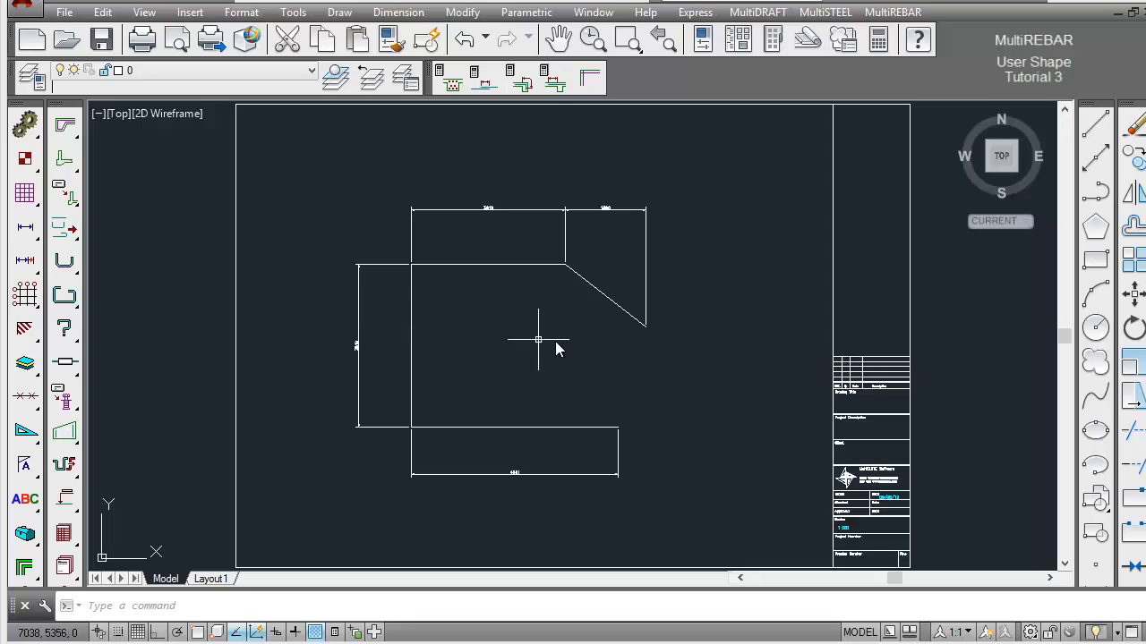
Add a vertical dimension for the height of the sloping leg, placed beyond its free end.
{"action": "key", "text": "Return"}
{"action": "key", "text": "Return"}
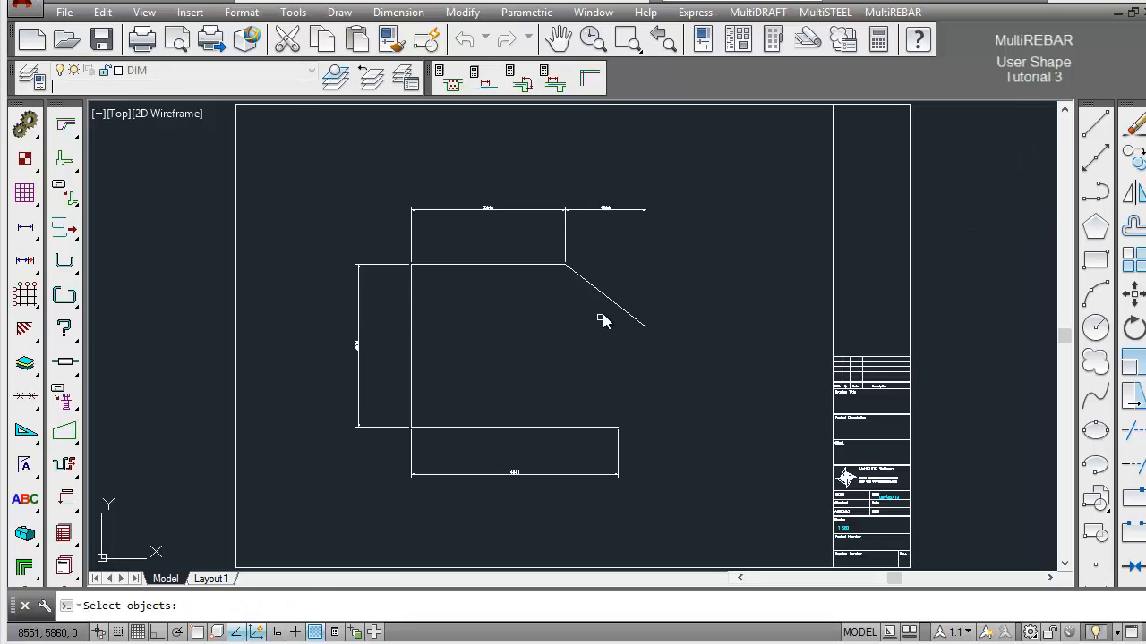
{"action": "left_click", "coordinate": [610, 304]}
{"action": "key", "text": "Return"}
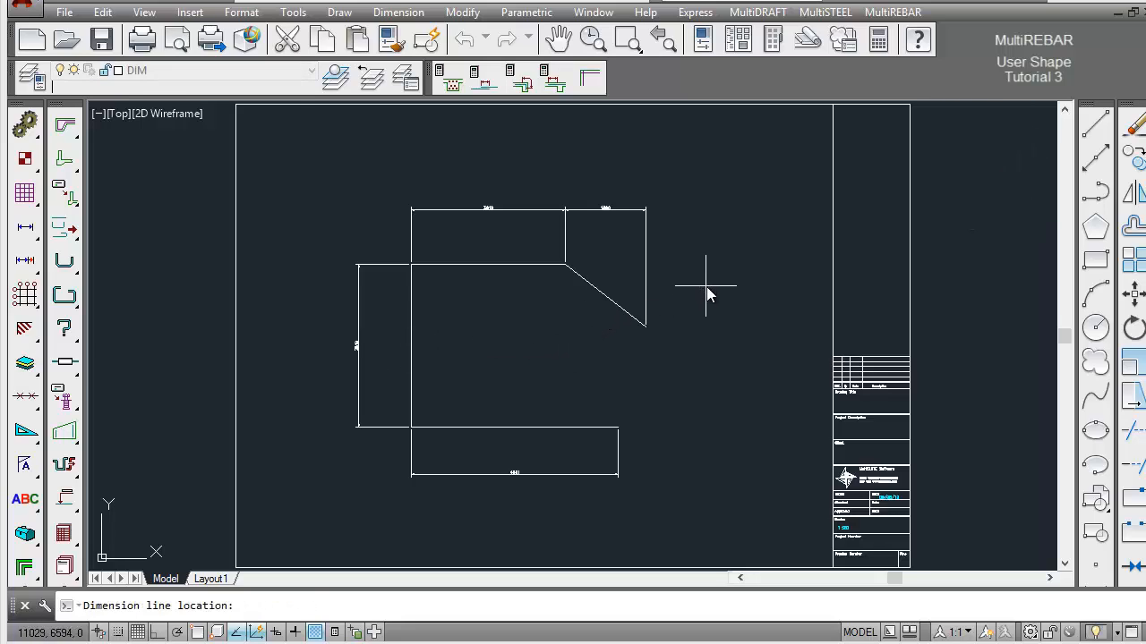
{"action": "left_click", "coordinate": [702, 285]}
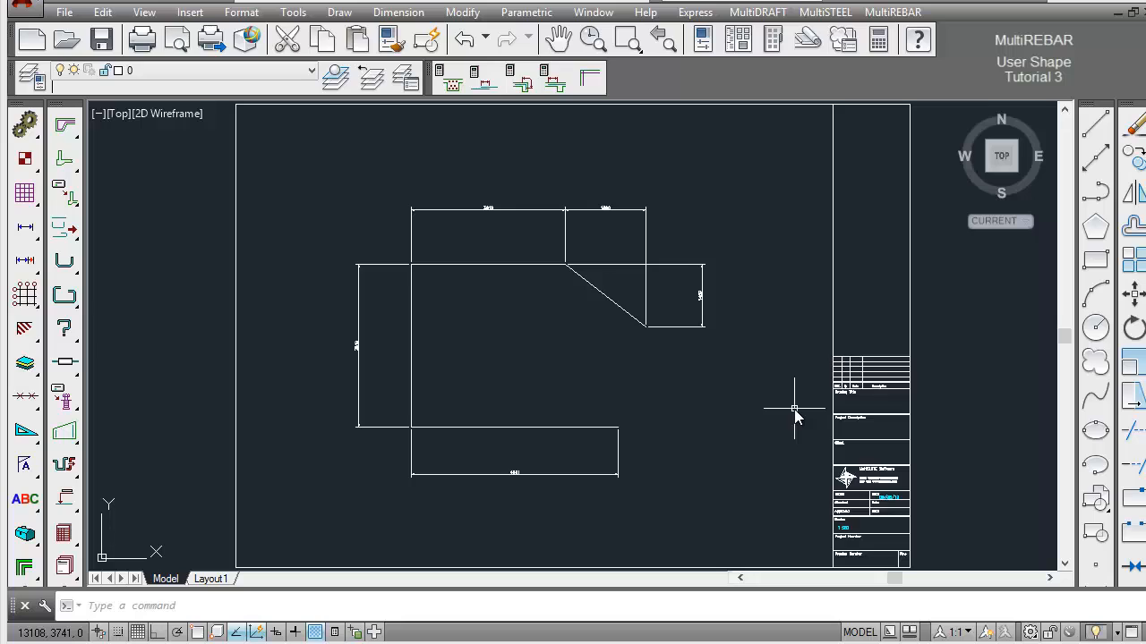
Erase the title block and its border from around the dimensioned shape.
{"action": "left_click", "coordinate": [956, 344]}
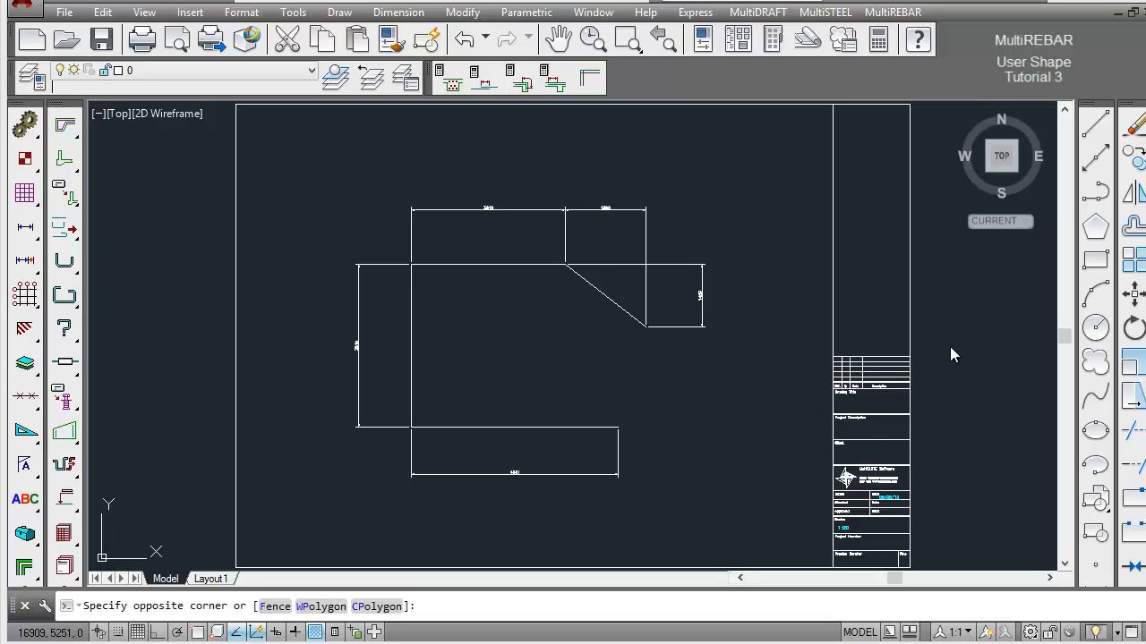
{"action": "left_click", "coordinate": [799, 549]}
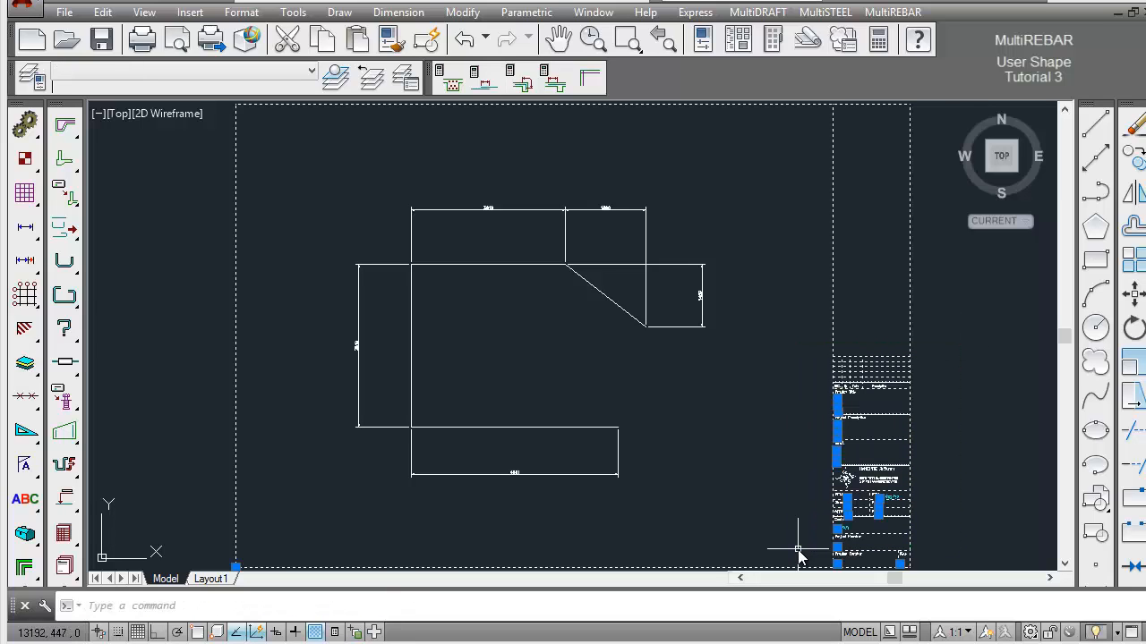
{"action": "type", "text": "e"}
{"action": "key", "text": "Return"}
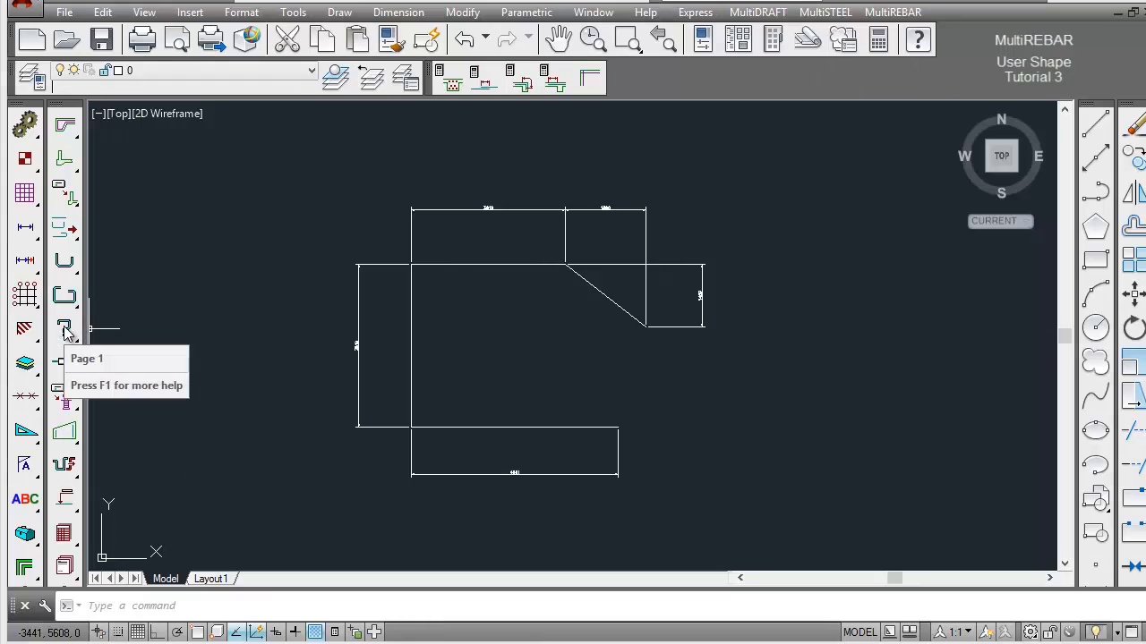
Start a new user bar shape in the blank first slot, bar9941, on Page 3 of the MultiREBAR User Bar Shape Library.
{"action": "left_click_drag", "start_coordinate": [68, 333], "coordinate": [171, 334]}
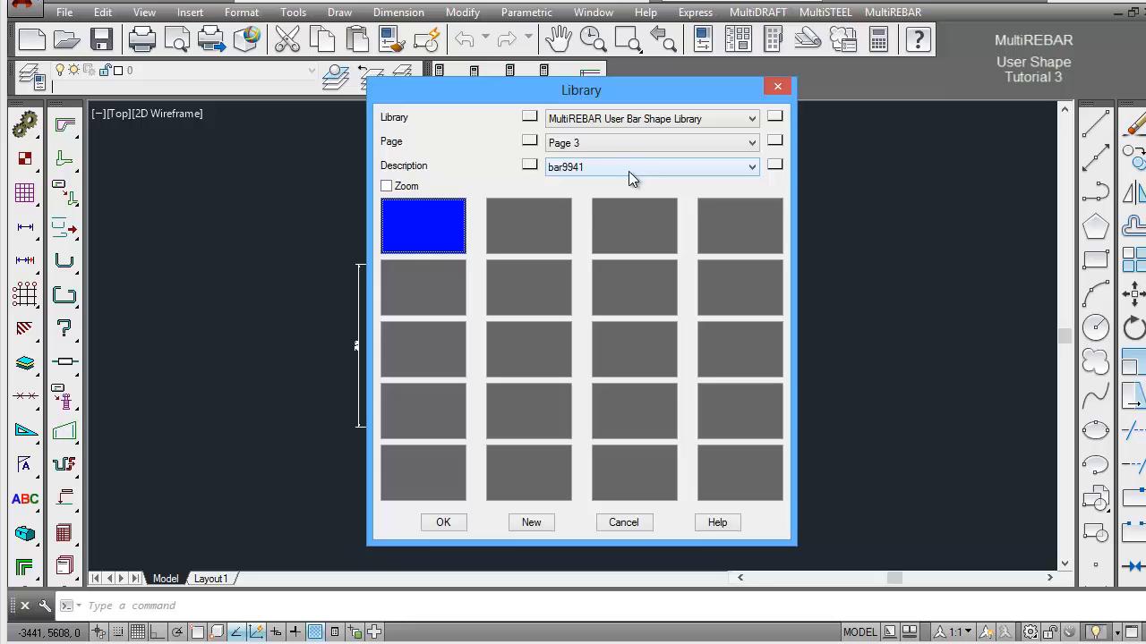
{"action": "left_click", "coordinate": [545, 526]}
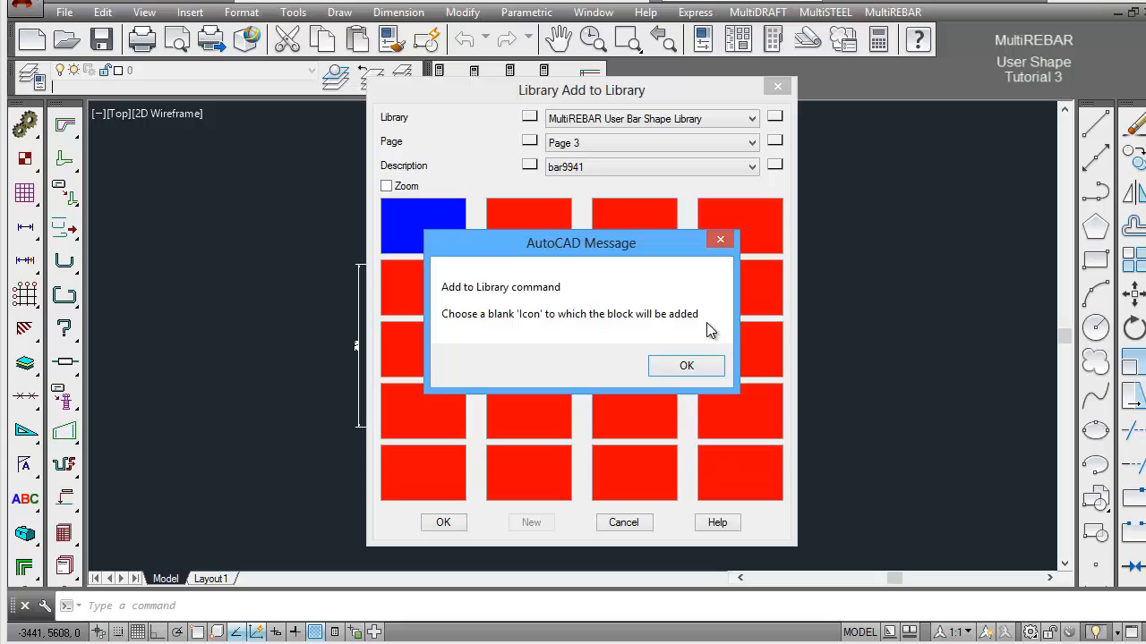
{"action": "left_click", "coordinate": [714, 372]}
{"action": "left_click", "coordinate": [430, 228]}
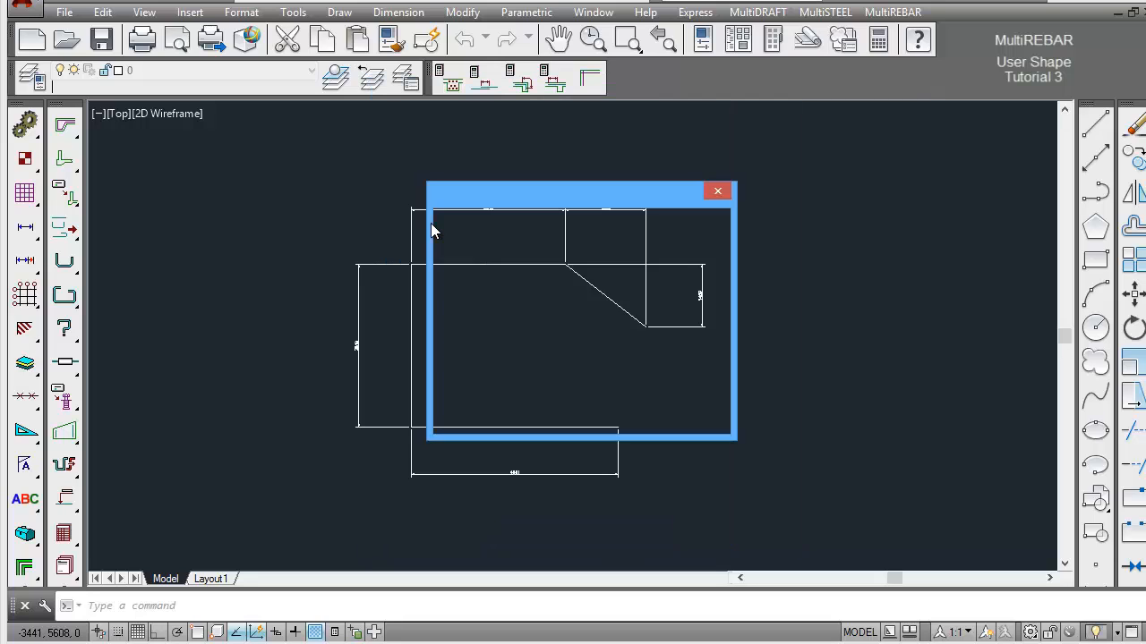
Define shape 9941 with 4 straight legs and no first or second hook, and accept the shape settings.
{"action": "left_click_drag", "start_coordinate": [526, 197], "coordinate": [802, 202]}
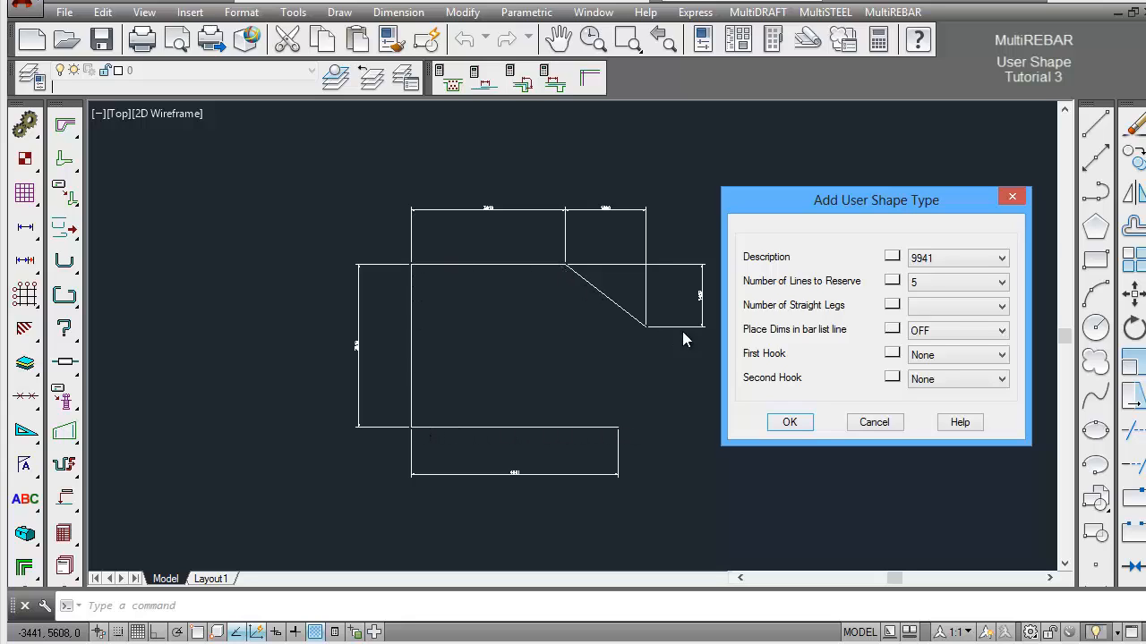
{"action": "left_click", "coordinate": [942, 307]}
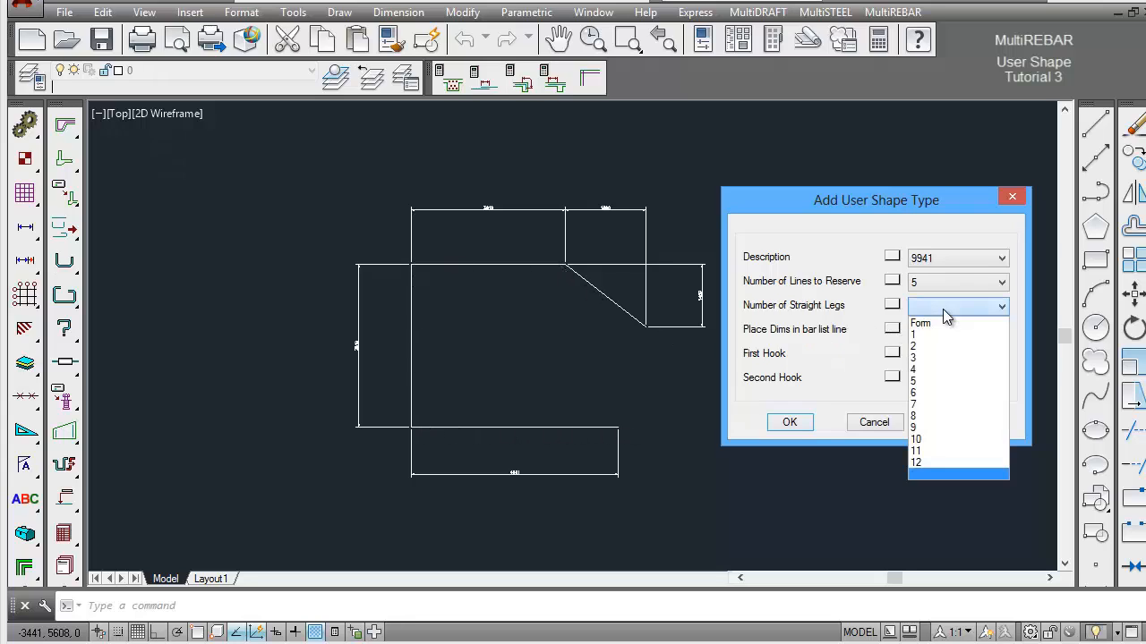
{"action": "left_click", "coordinate": [931, 369]}
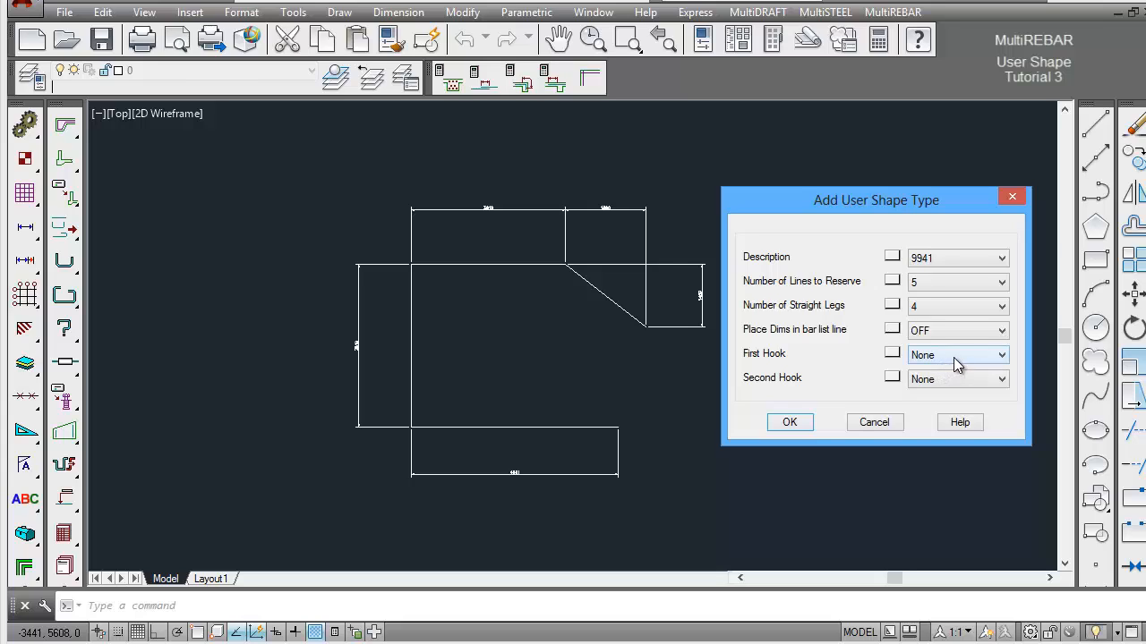
{"action": "left_click", "coordinate": [959, 362]}
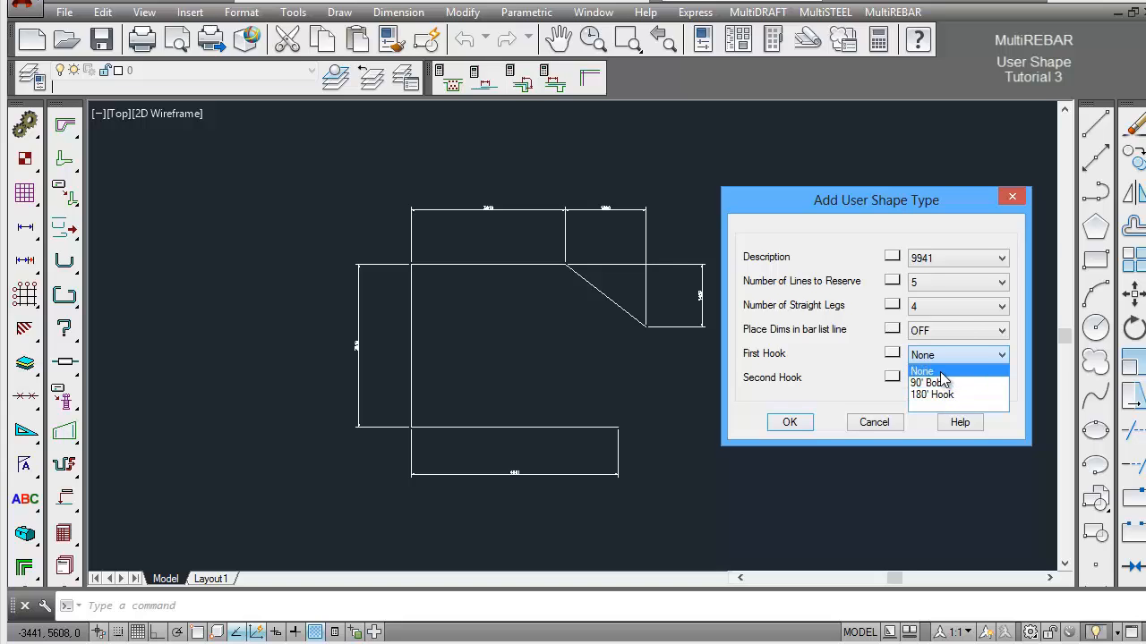
{"action": "left_click", "coordinate": [940, 371]}
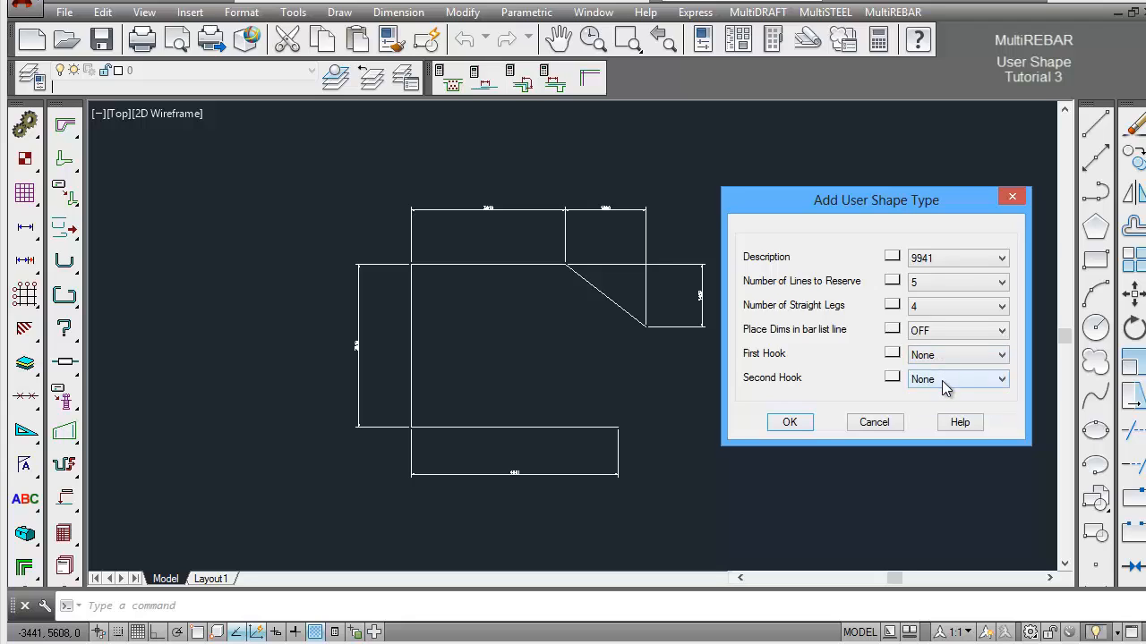
{"action": "left_click", "coordinate": [946, 383]}
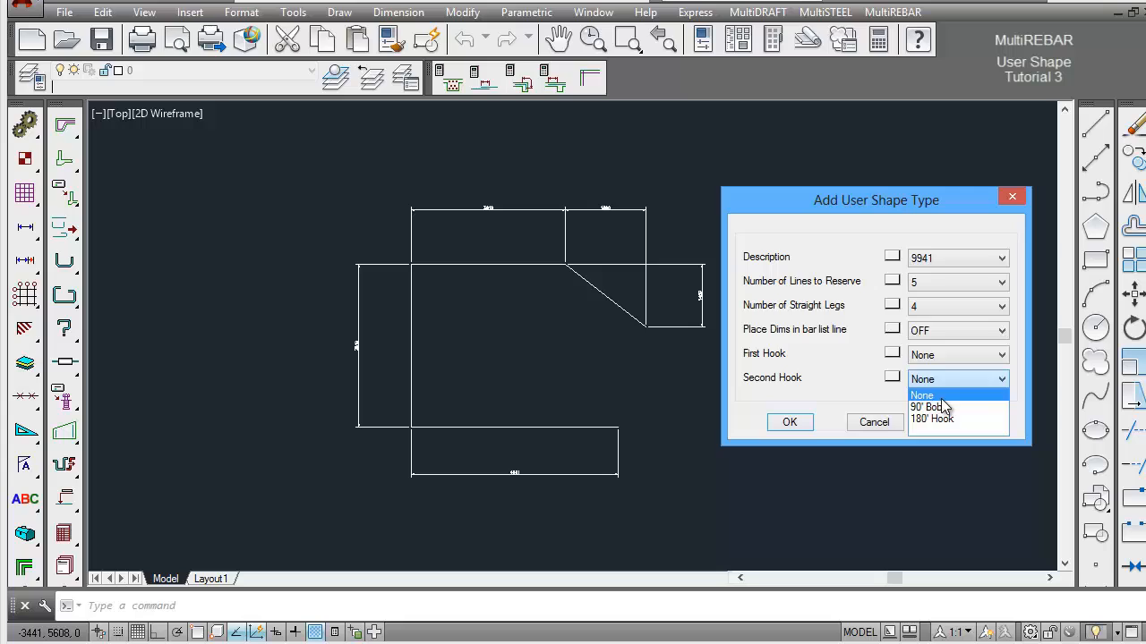
{"action": "left_click", "coordinate": [941, 399]}
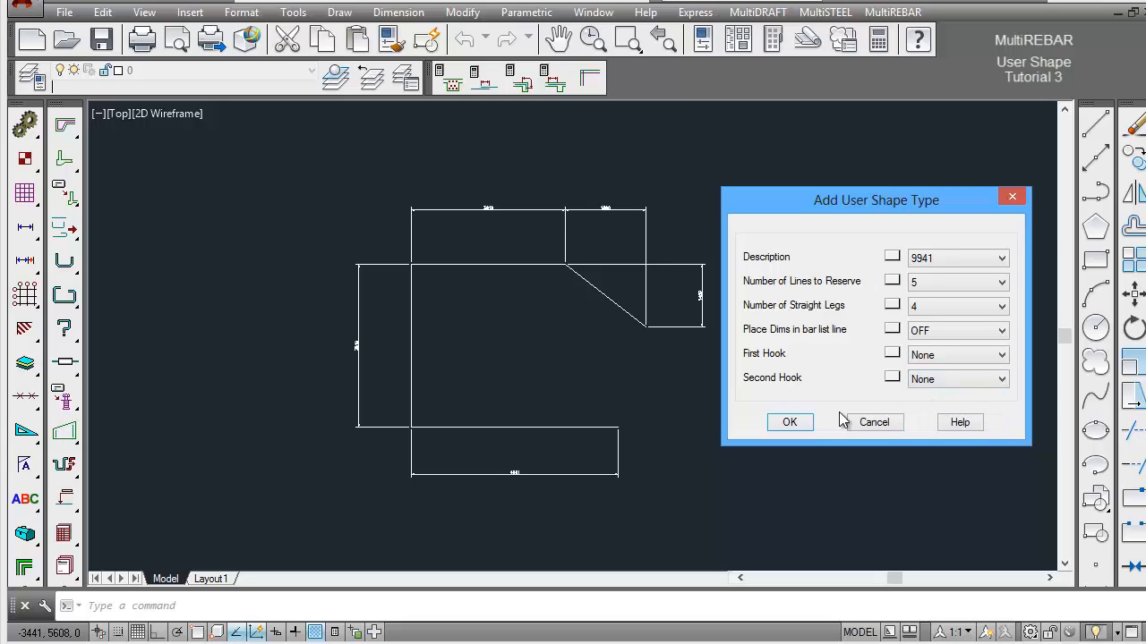
{"action": "left_click", "coordinate": [803, 429]}
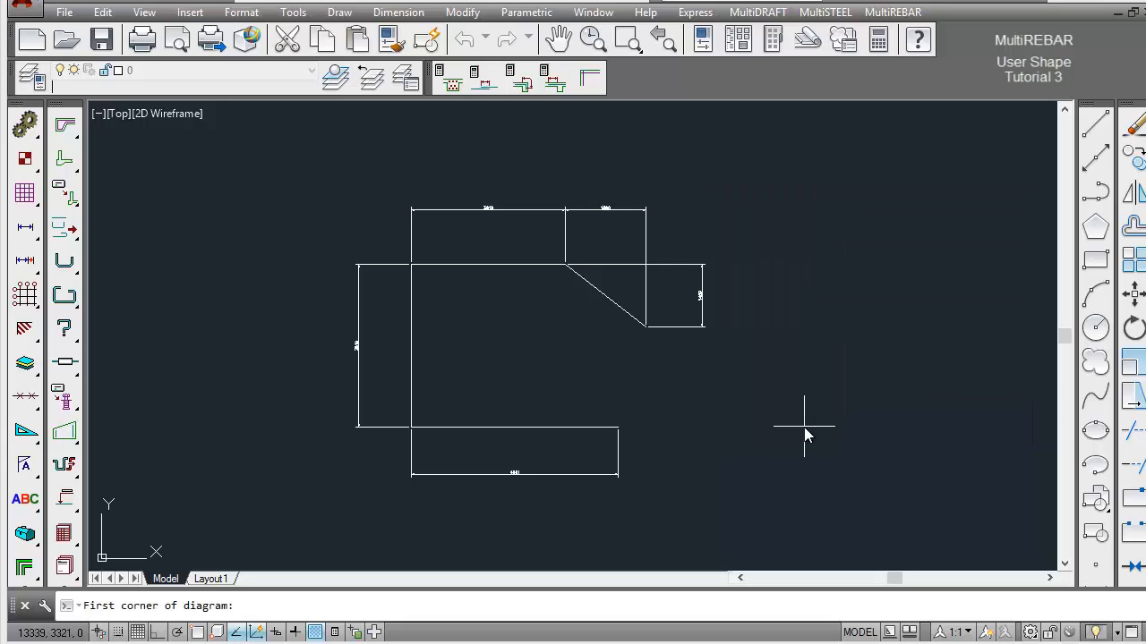
Frame the dimensioned outline as the diagram and letter its dimensions A for bottom leg, B upright, C top leg, D slope run, E slope height.
{"action": "left_click", "coordinate": [188, 548]}
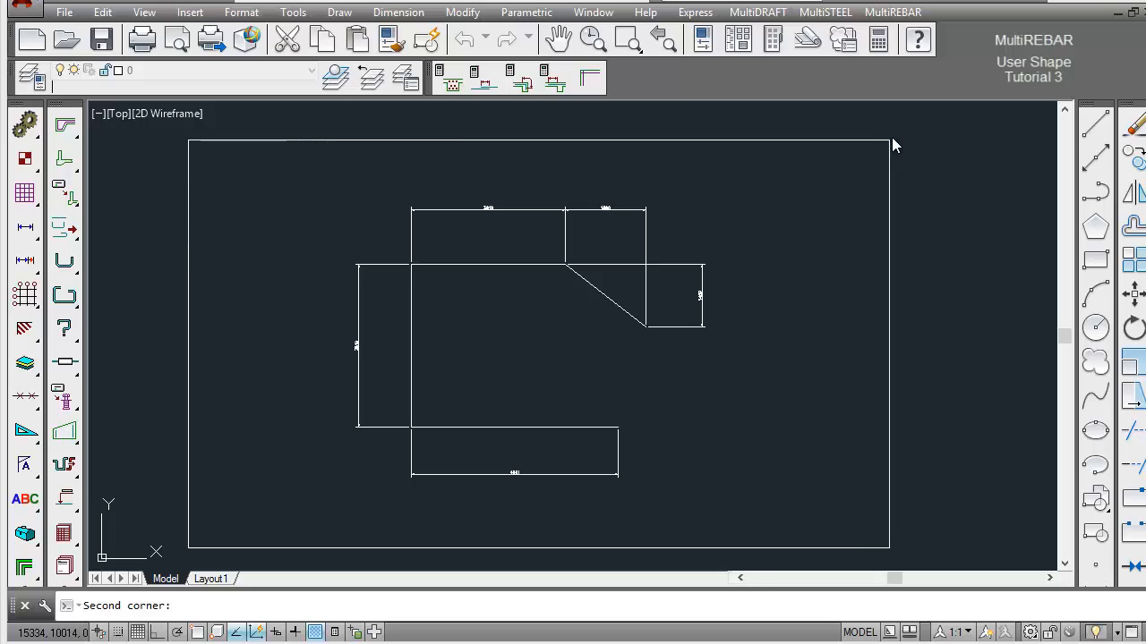
{"action": "left_click", "coordinate": [923, 121]}
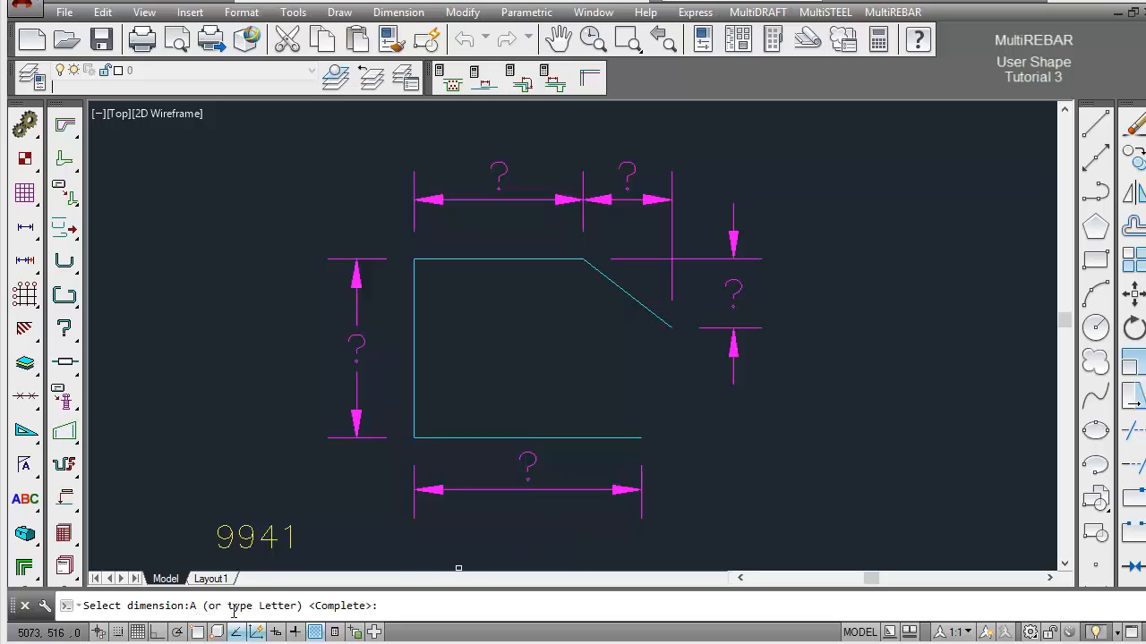
{"action": "left_click", "coordinate": [535, 462]}
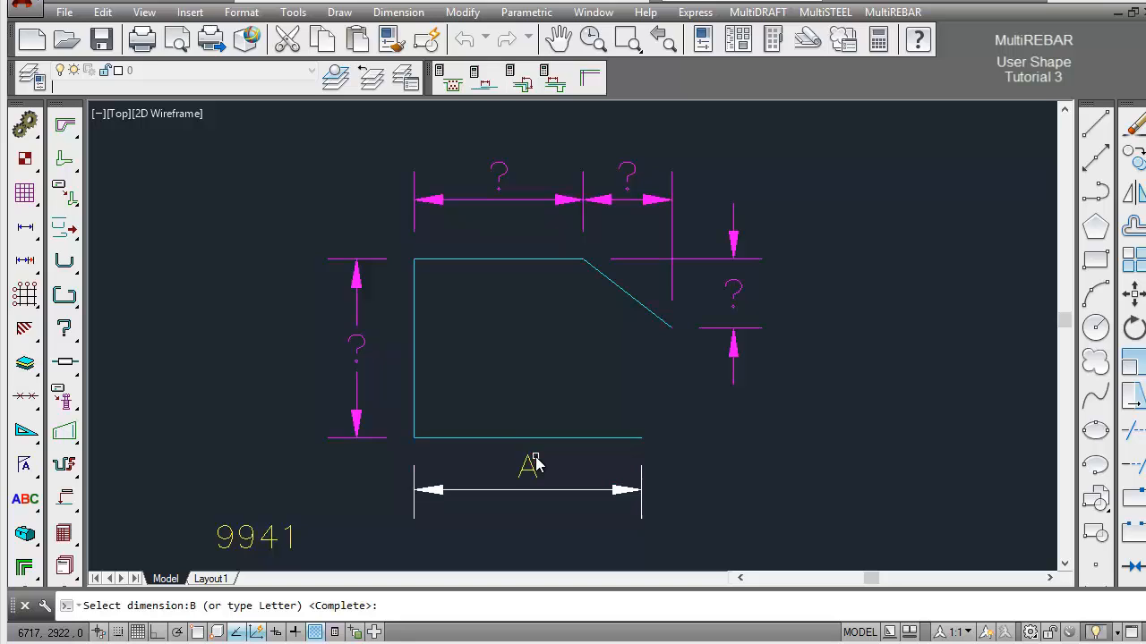
{"action": "left_click", "coordinate": [364, 349]}
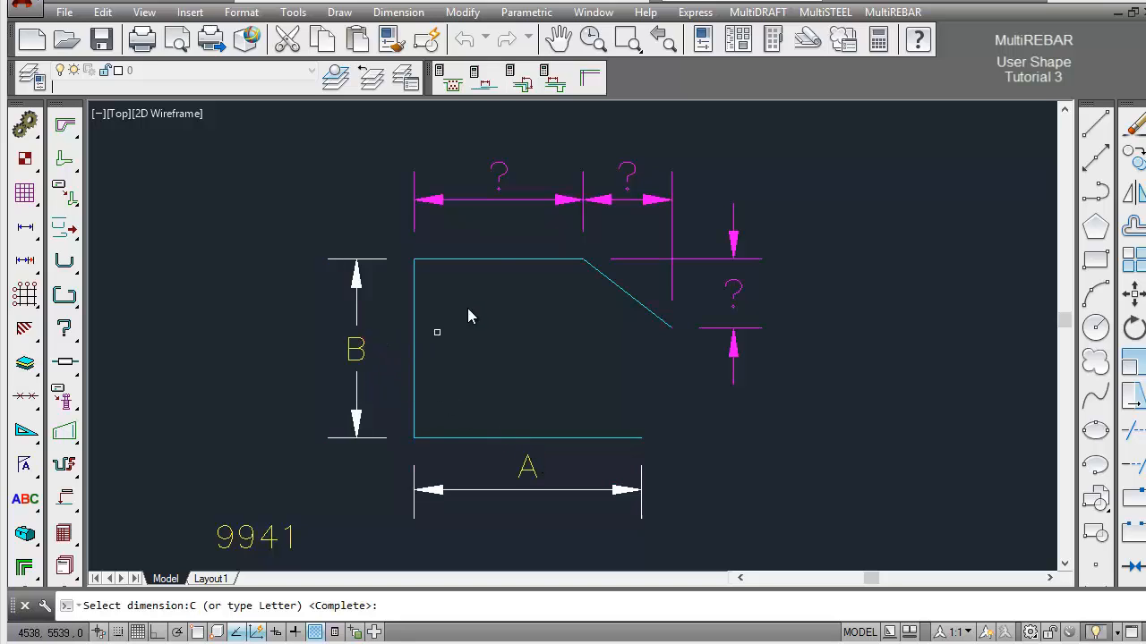
{"action": "left_click", "coordinate": [503, 177]}
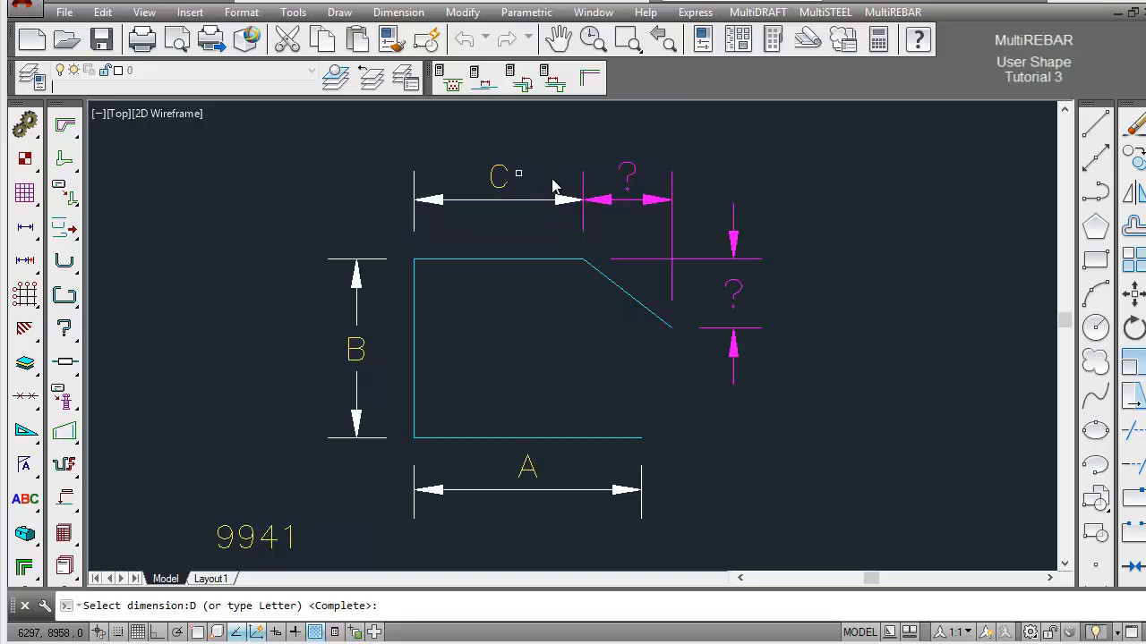
{"action": "left_click", "coordinate": [634, 178]}
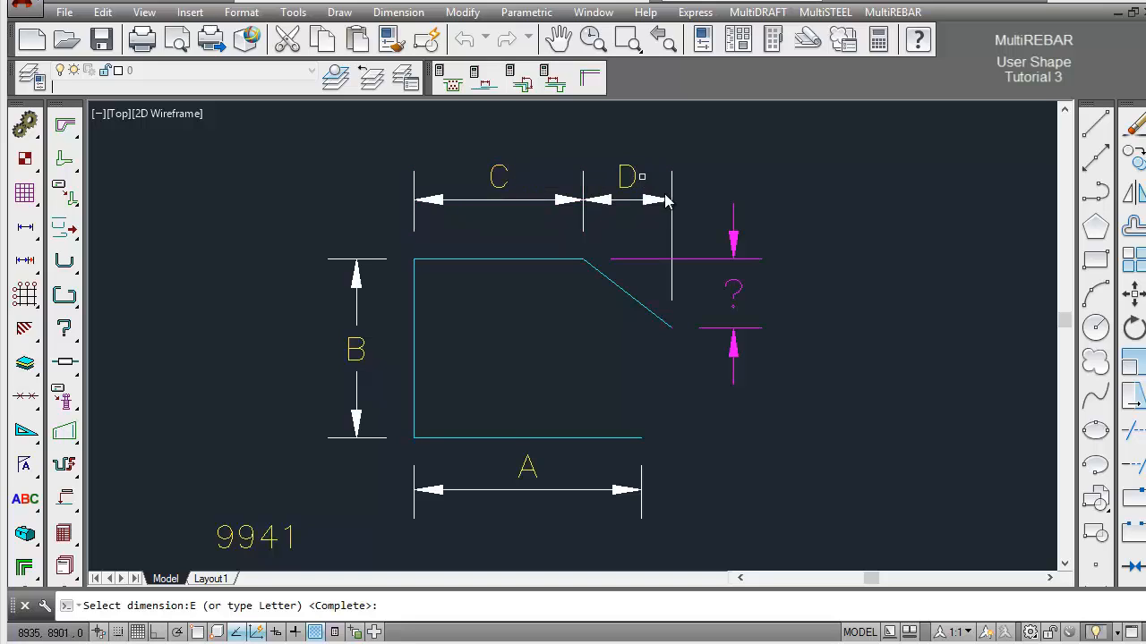
{"action": "left_click", "coordinate": [732, 287]}
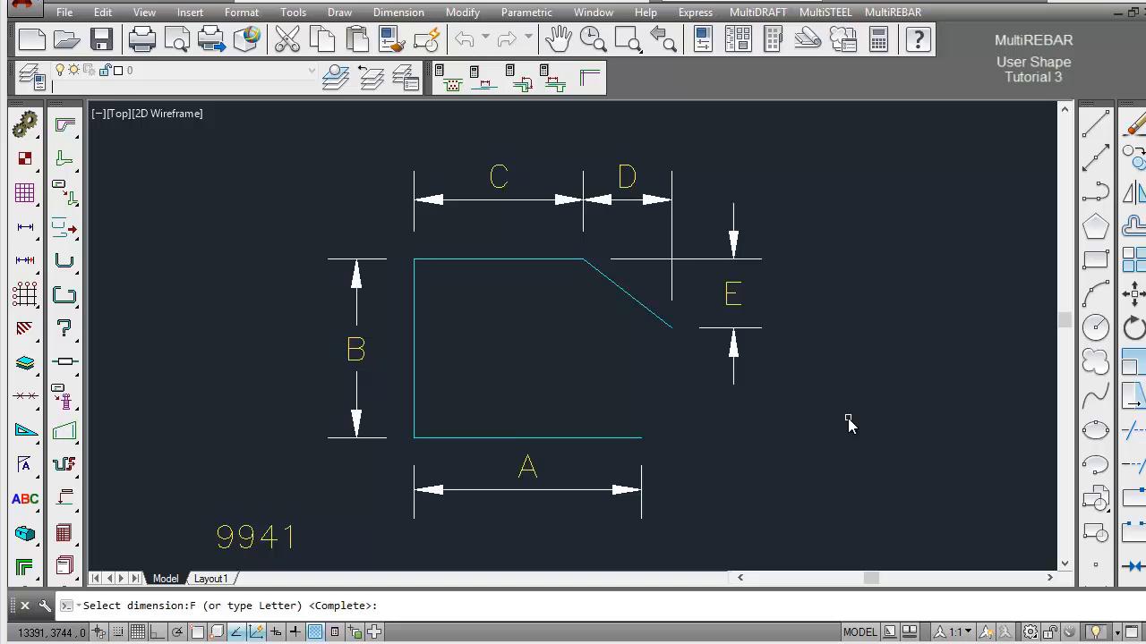
{"action": "key", "text": "Return"}
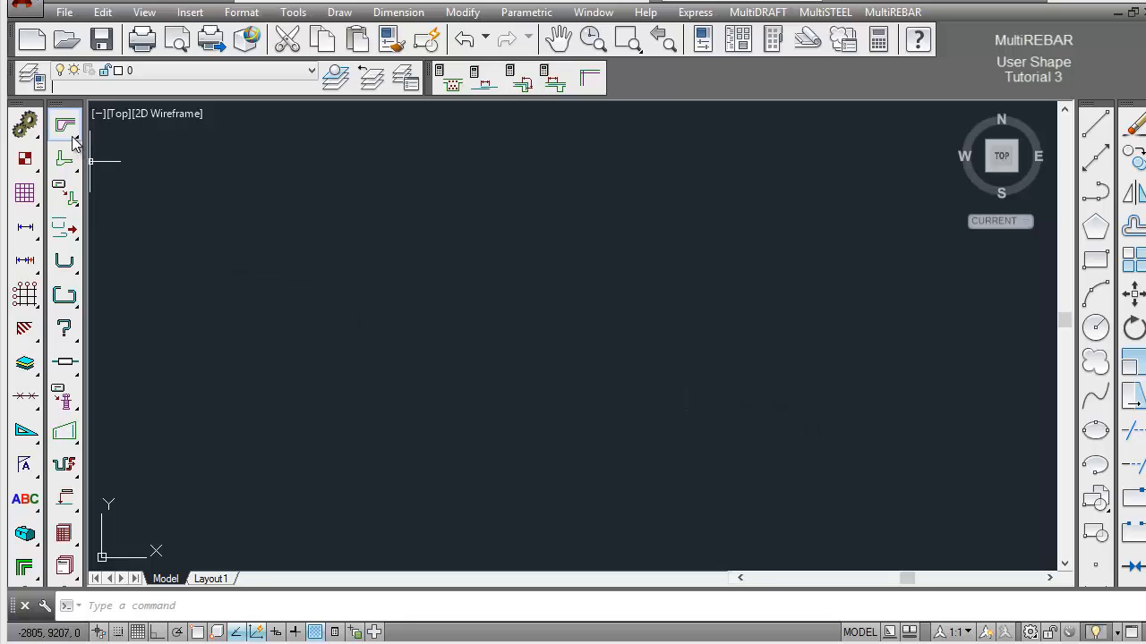
Place a Slab To Edge Beam concrete outline at its default sizes near the middle of the drawing, keeping the orientation as shown.
{"action": "left_click_drag", "start_coordinate": [66, 127], "coordinate": [447, 131]}
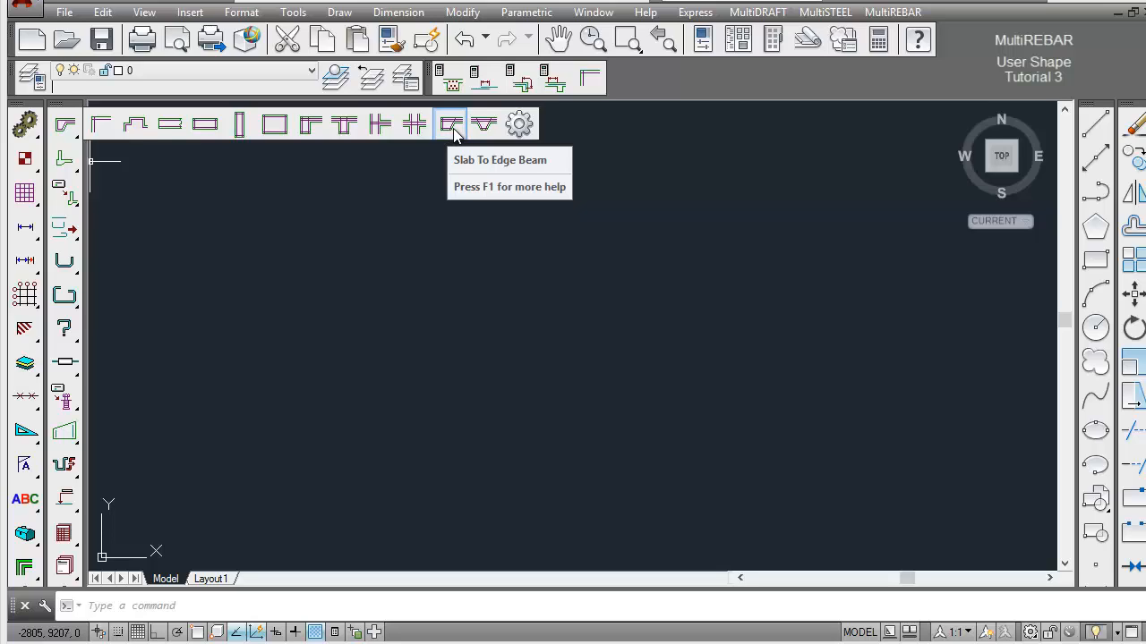
{"action": "left_click_drag", "start_coordinate": [455, 132], "coordinate": [455, 131]}
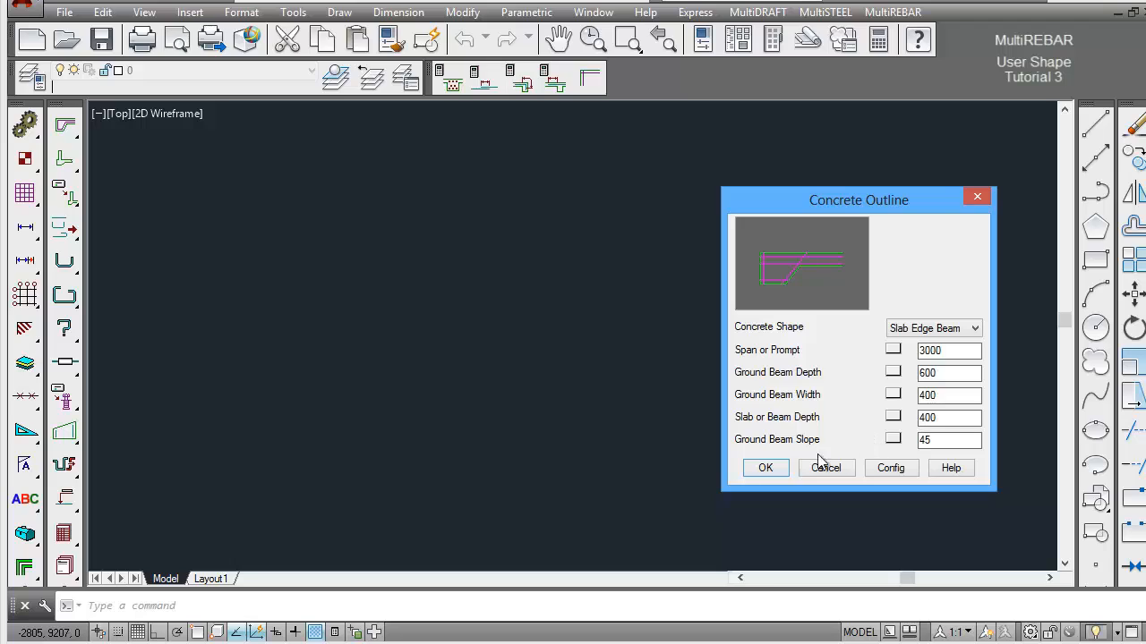
{"action": "left_click", "coordinate": [766, 469]}
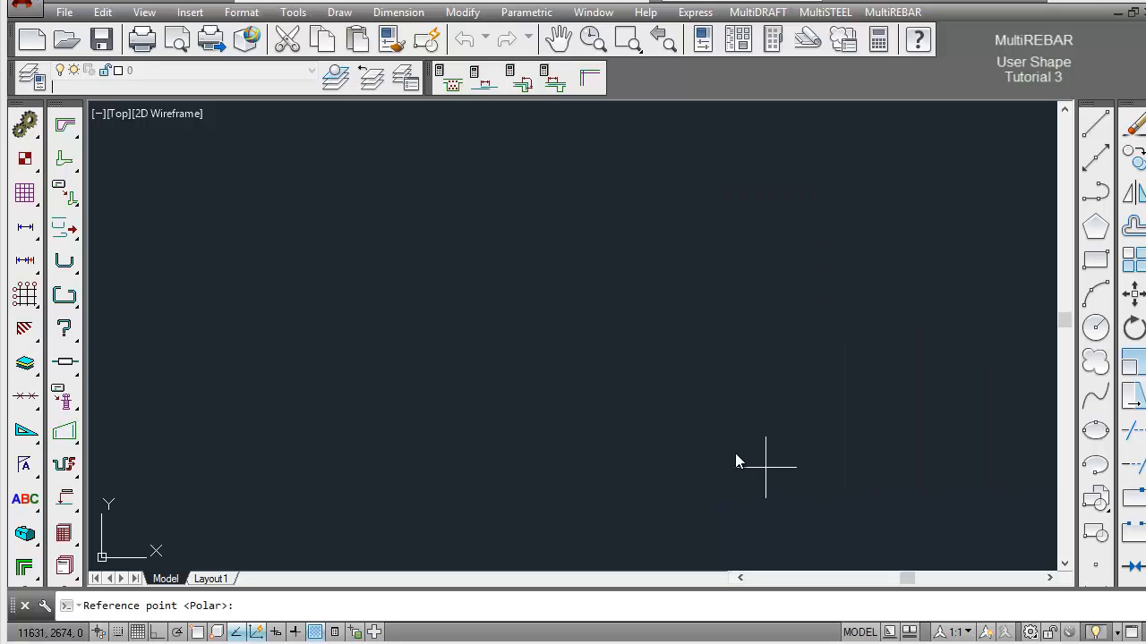
{"action": "left_click", "coordinate": [522, 331]}
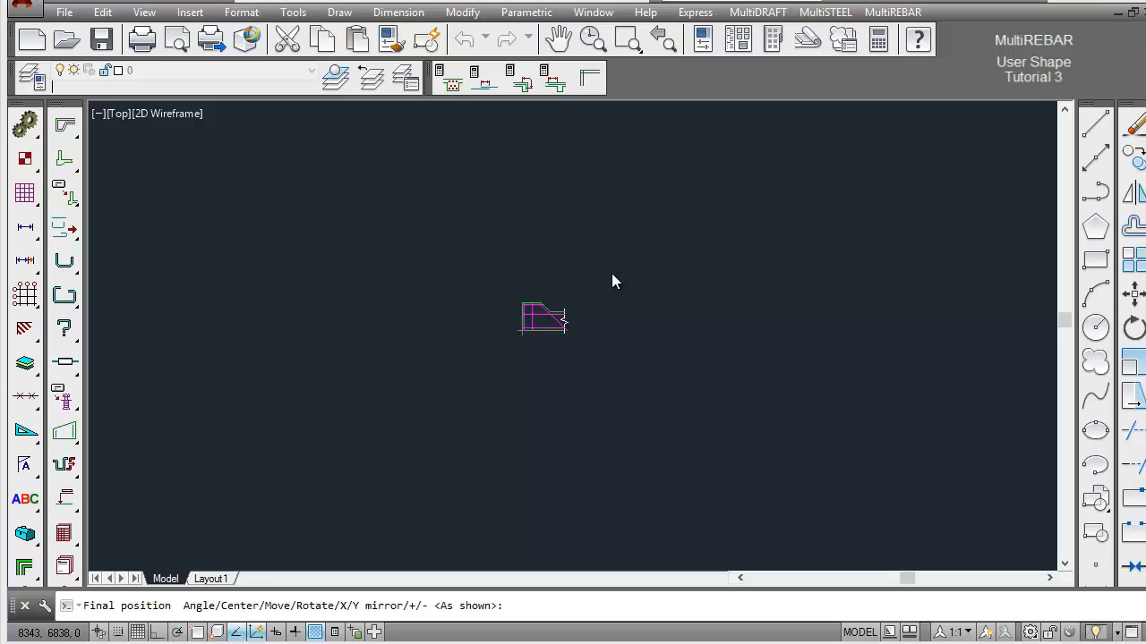
{"action": "key", "text": "Return"}
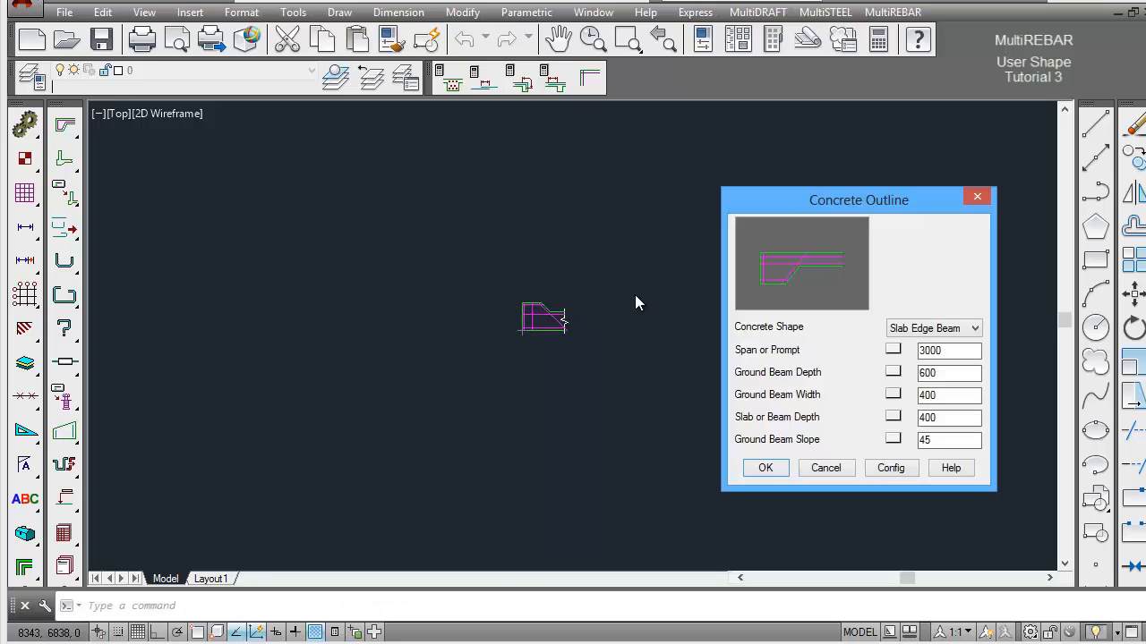
{"action": "left_click", "coordinate": [846, 472]}
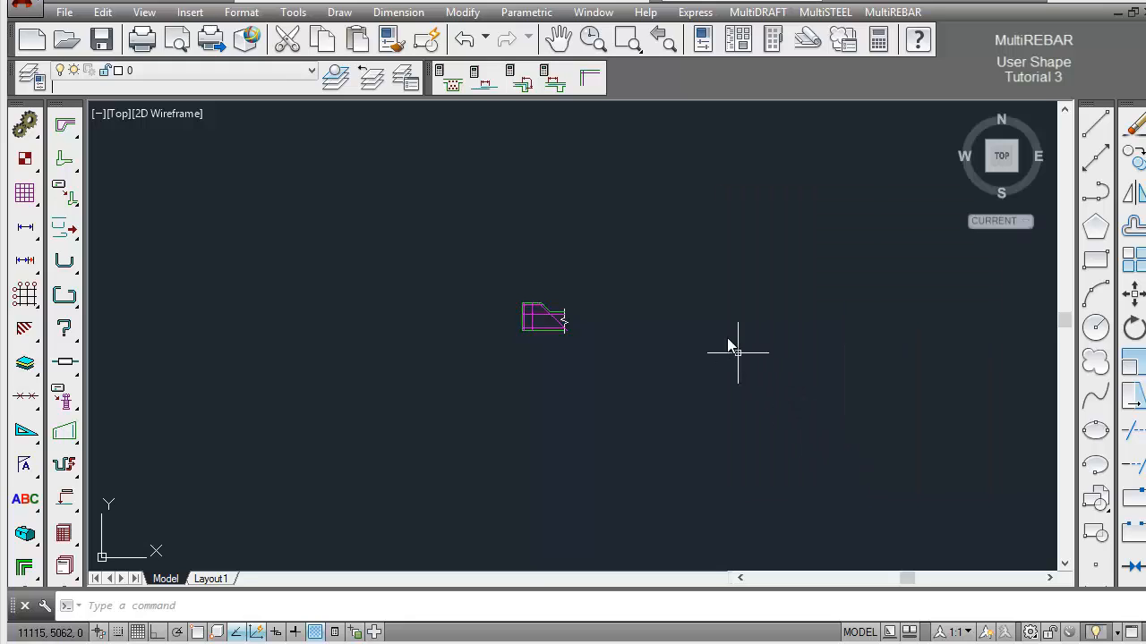
{"action": "left_click", "coordinate": [627, 39]}
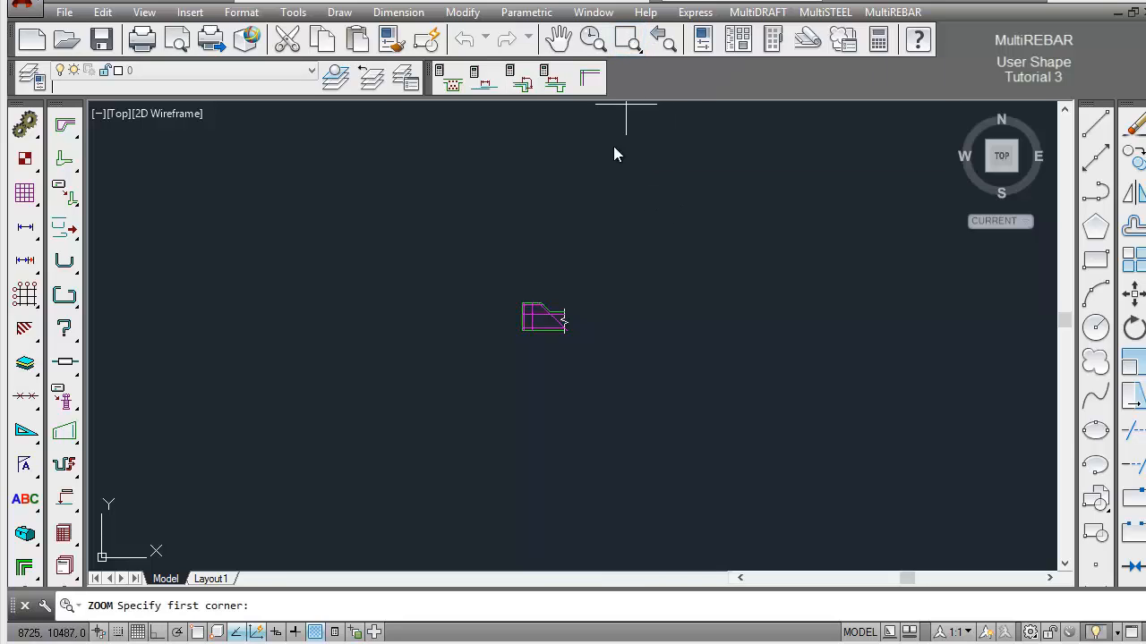
{"action": "left_click", "coordinate": [499, 282]}
{"action": "left_click", "coordinate": [600, 357]}
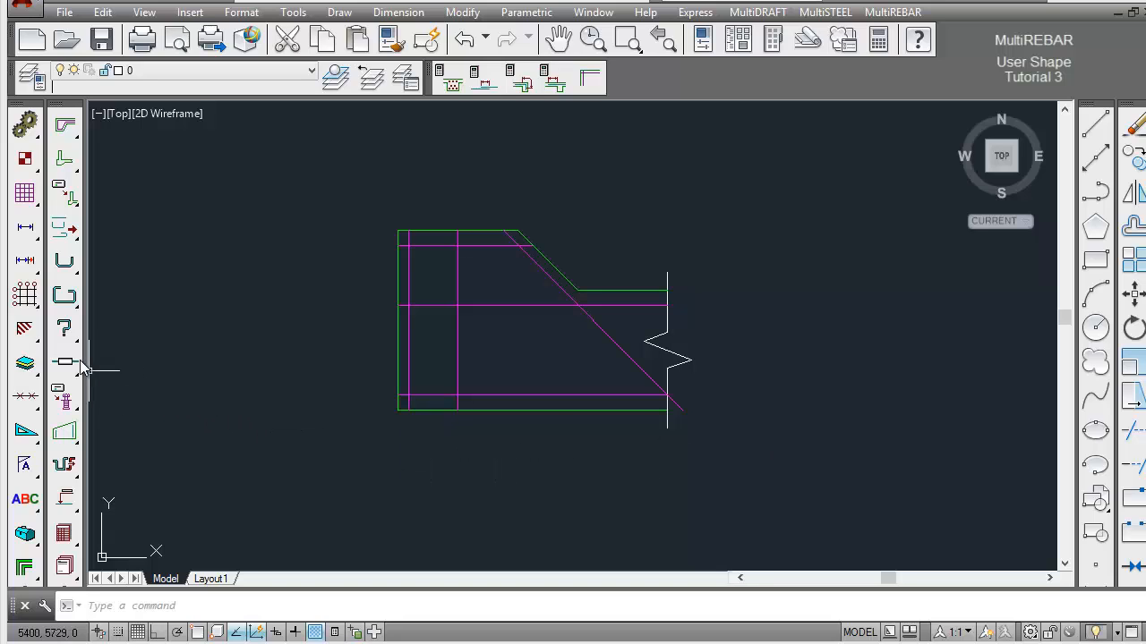
{"action": "right_click", "coordinate": [69, 302]}
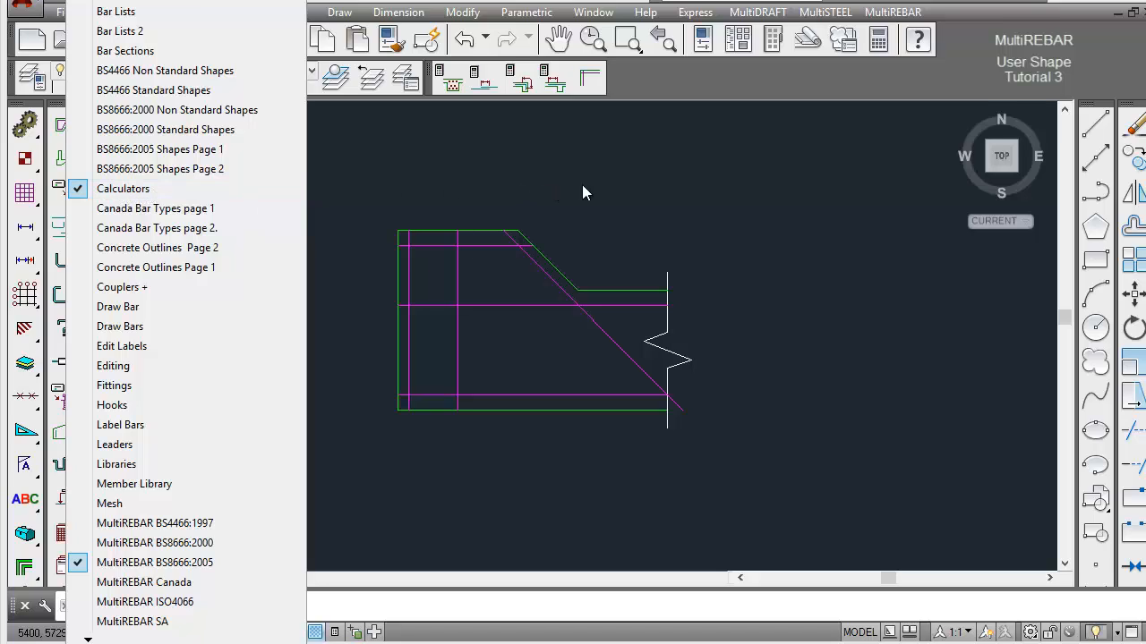
{"action": "left_click", "coordinate": [678, 184]}
{"action": "key", "text": "Escape"}
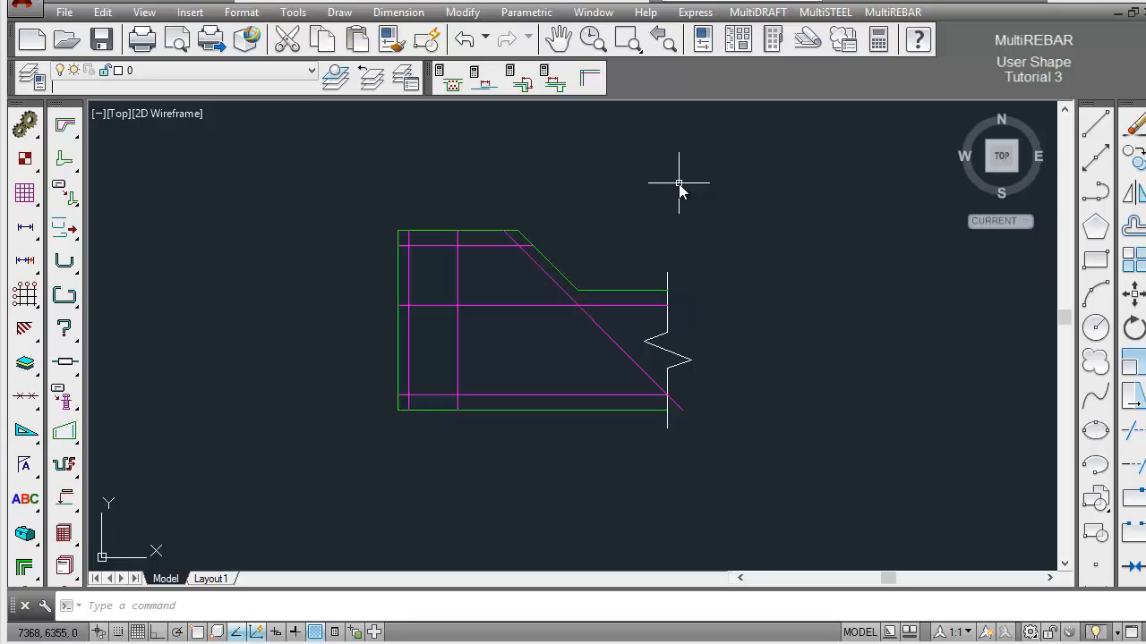
Offset the lower end of the beam's outer vertical cover line 100 mm inward with Cover Offset.
{"action": "left_click", "coordinate": [592, 82]}
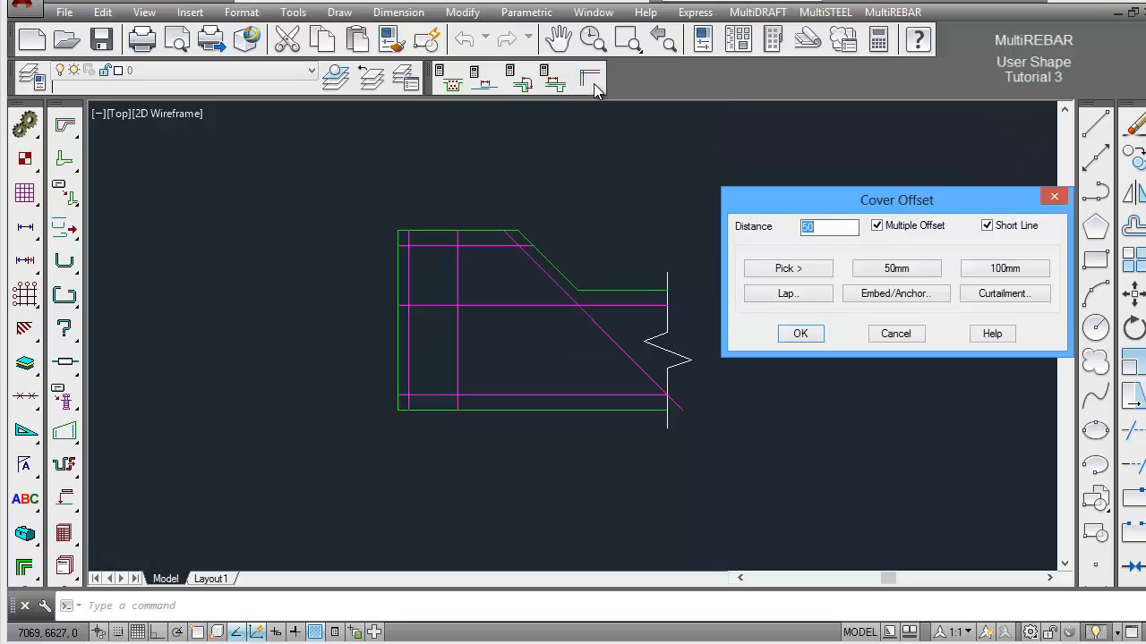
{"action": "left_click", "coordinate": [983, 276]}
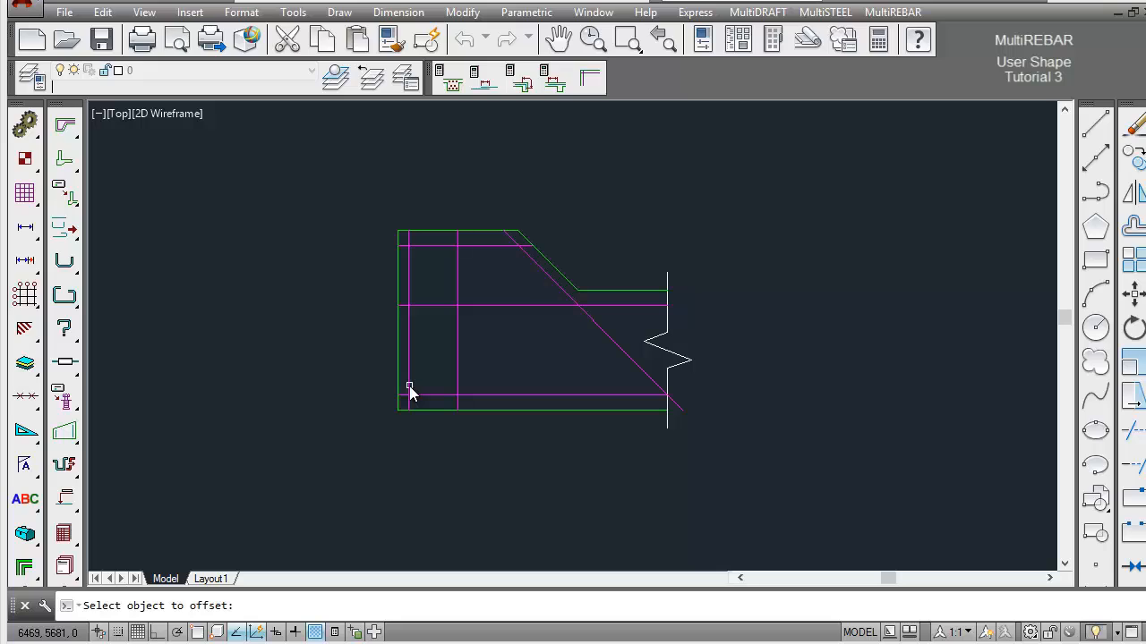
{"action": "left_click", "coordinate": [409, 391]}
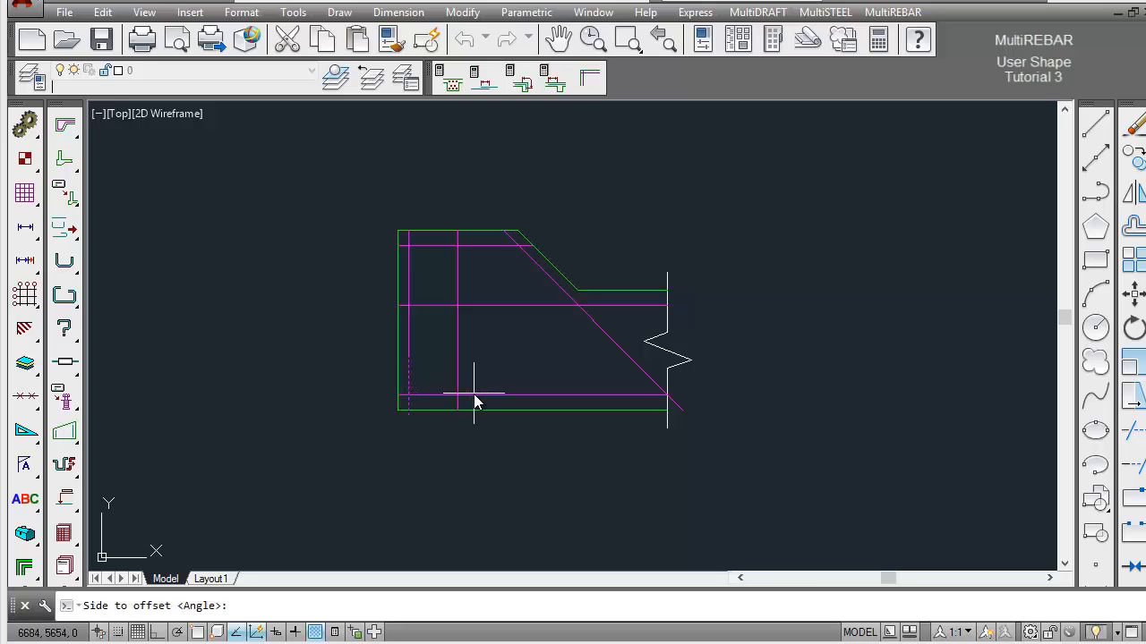
{"action": "left_click", "coordinate": [477, 395]}
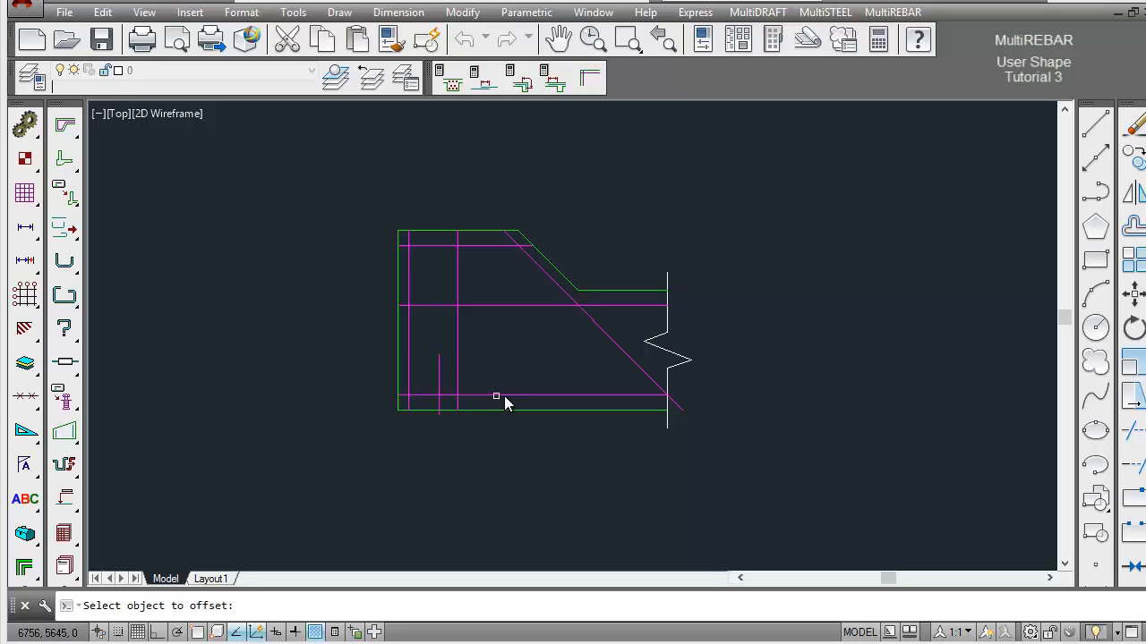
{"action": "key", "text": "Return"}
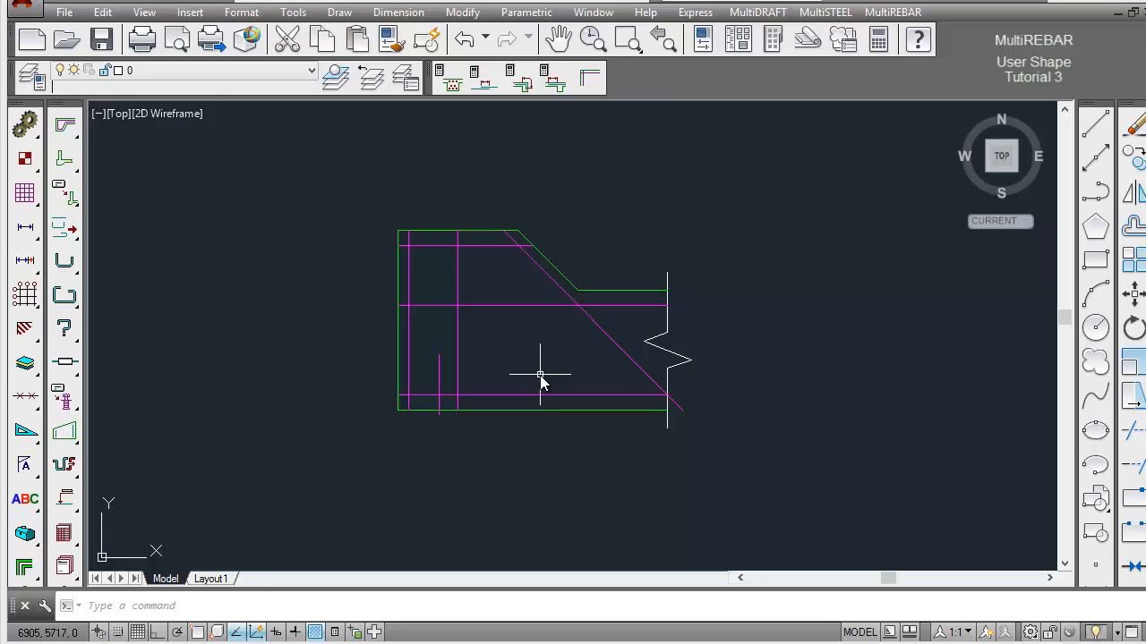
Offset the short vertical line near the beam's lower outer corner inward by the 608 tension lap for H16 bars in C35 concrete.
{"action": "left_click", "coordinate": [485, 85]}
{"action": "left_click_drag", "start_coordinate": [532, 170], "coordinate": [812, 176]}
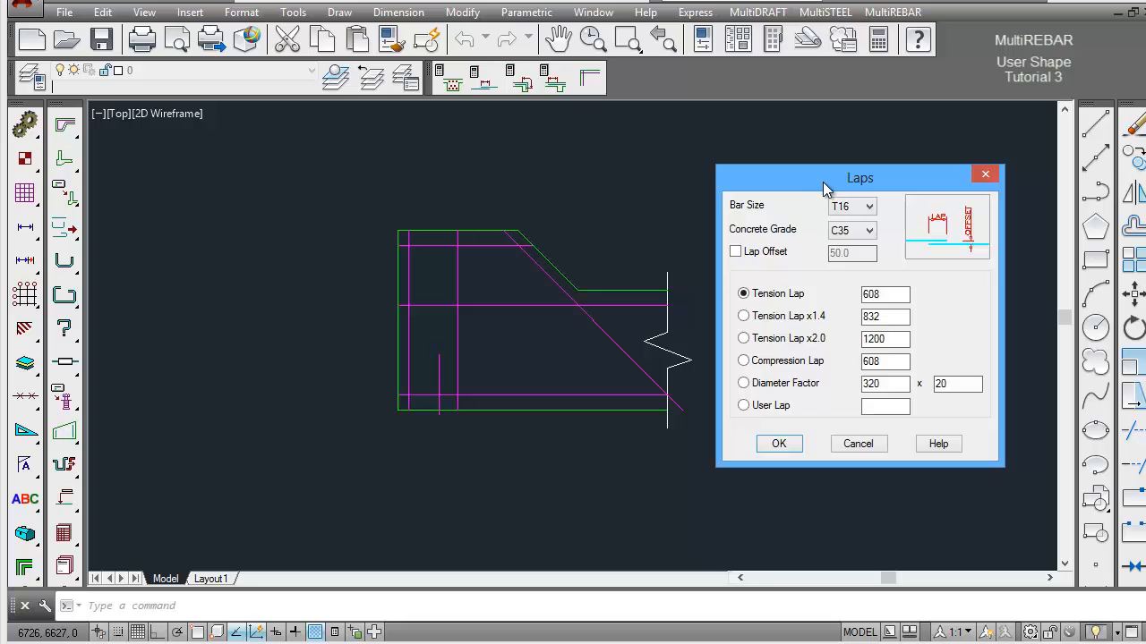
{"action": "left_click", "coordinate": [871, 209]}
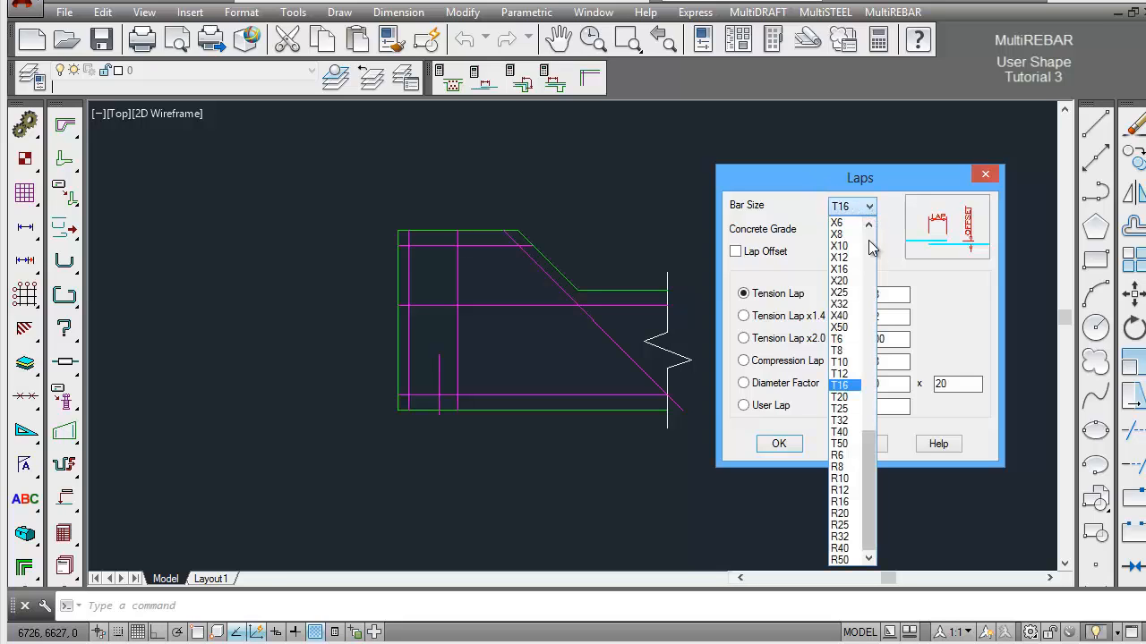
{"action": "left_click_drag", "start_coordinate": [873, 452], "coordinate": [867, 270]}
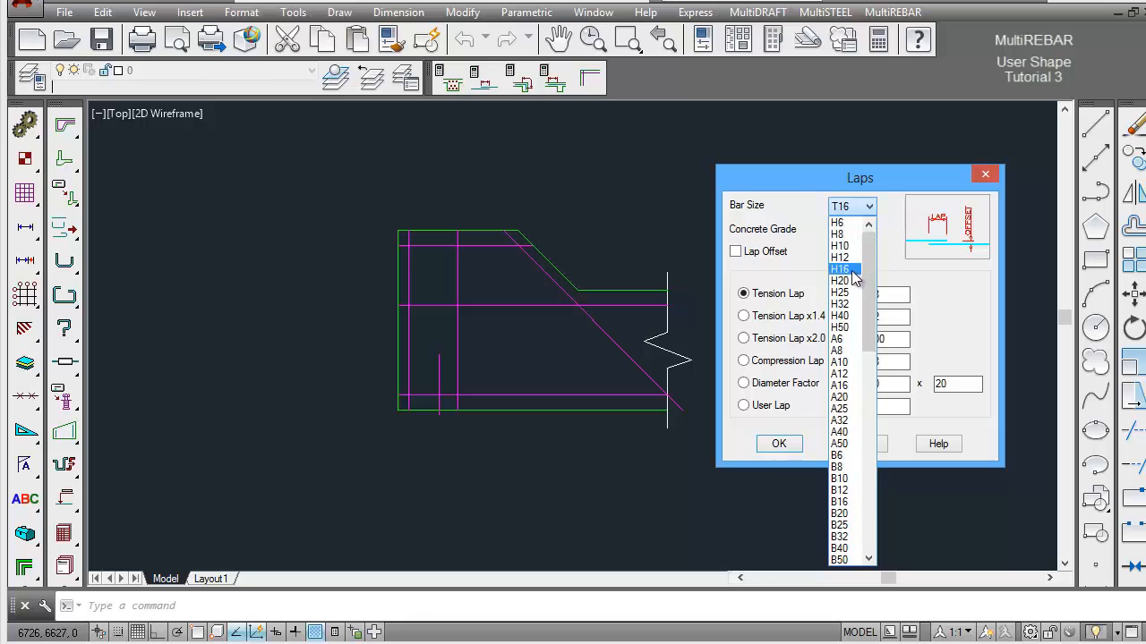
{"action": "left_click", "coordinate": [851, 268]}
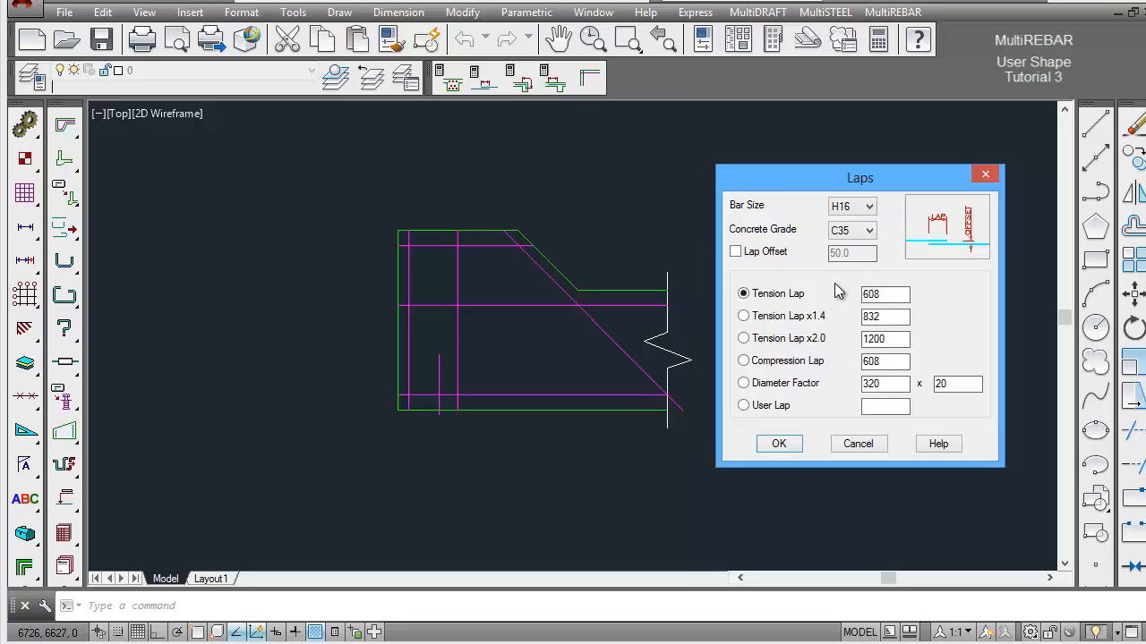
{"action": "left_click", "coordinate": [793, 452]}
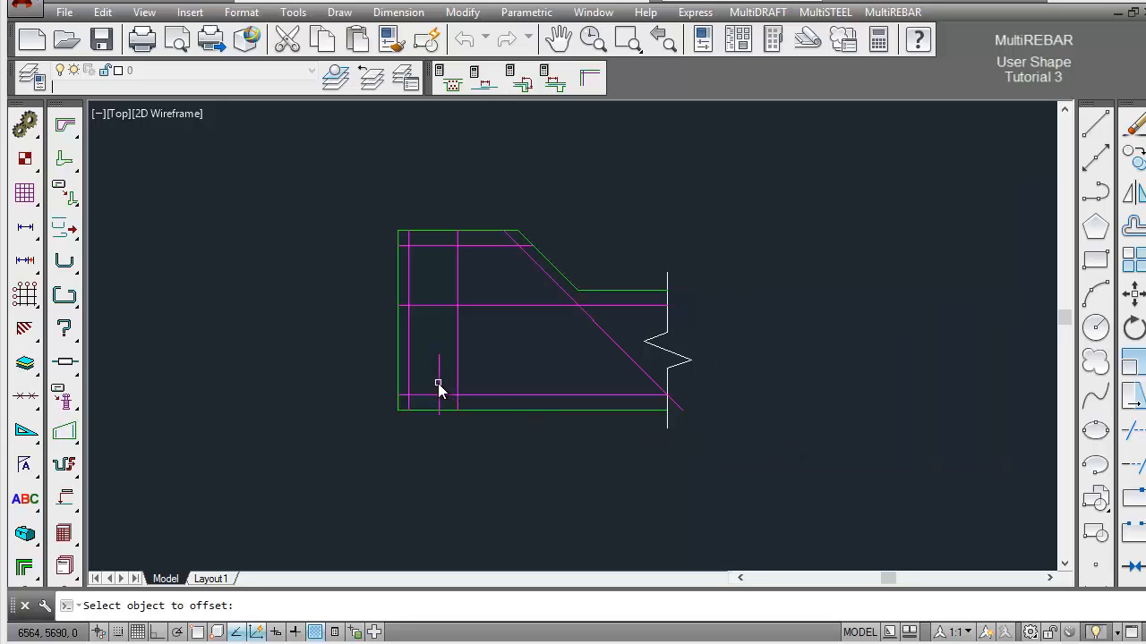
{"action": "left_click", "coordinate": [438, 386]}
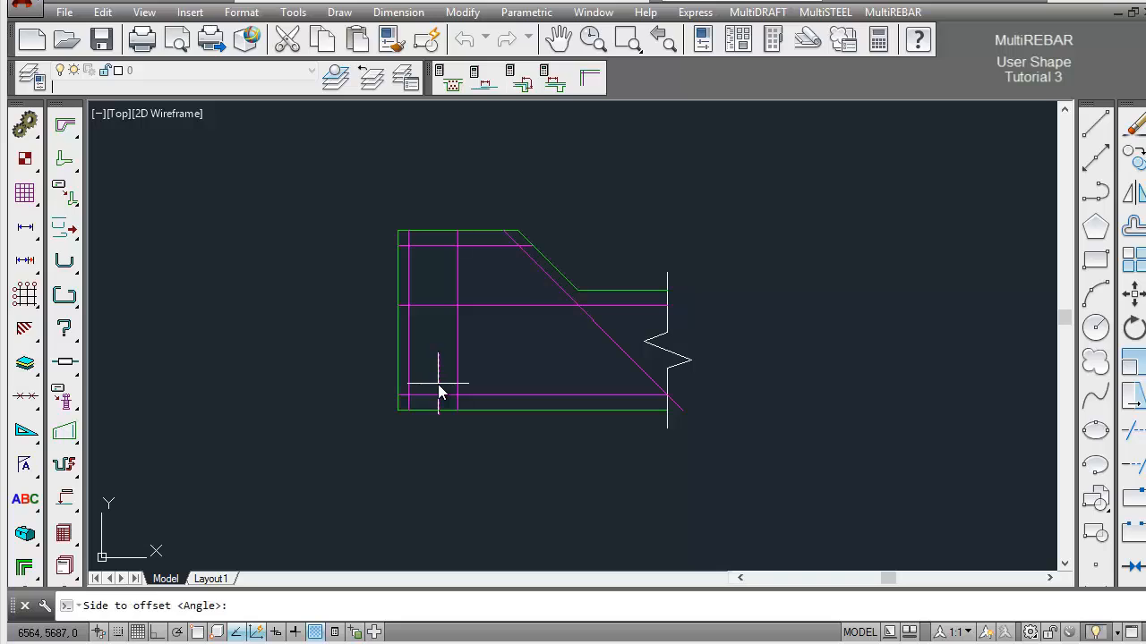
{"action": "left_click", "coordinate": [598, 404]}
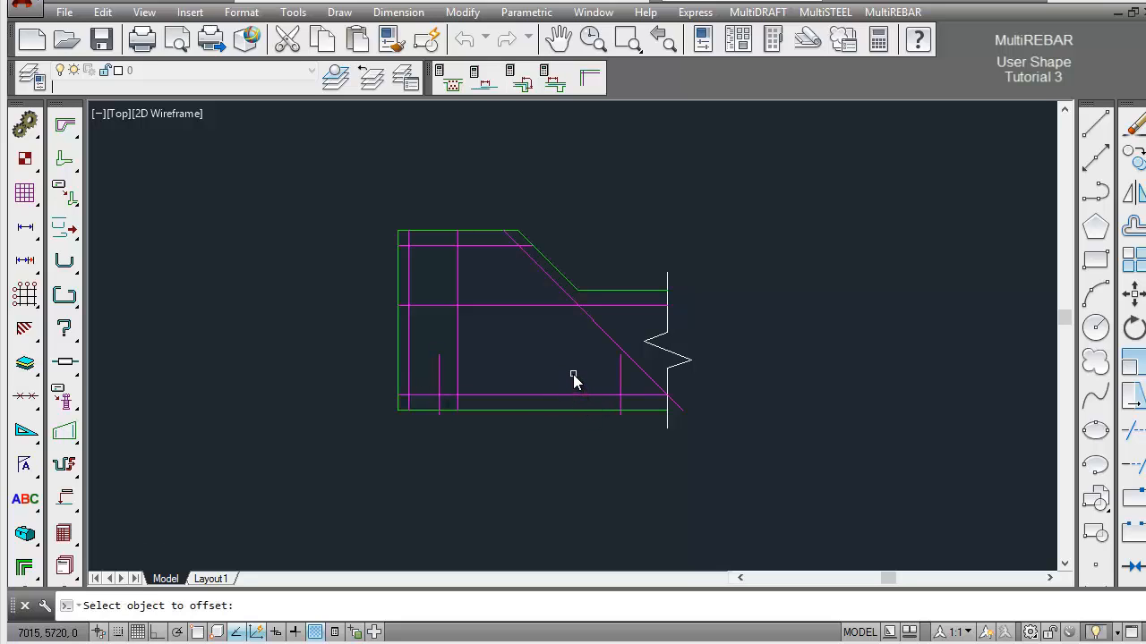
{"action": "key", "text": "Return"}
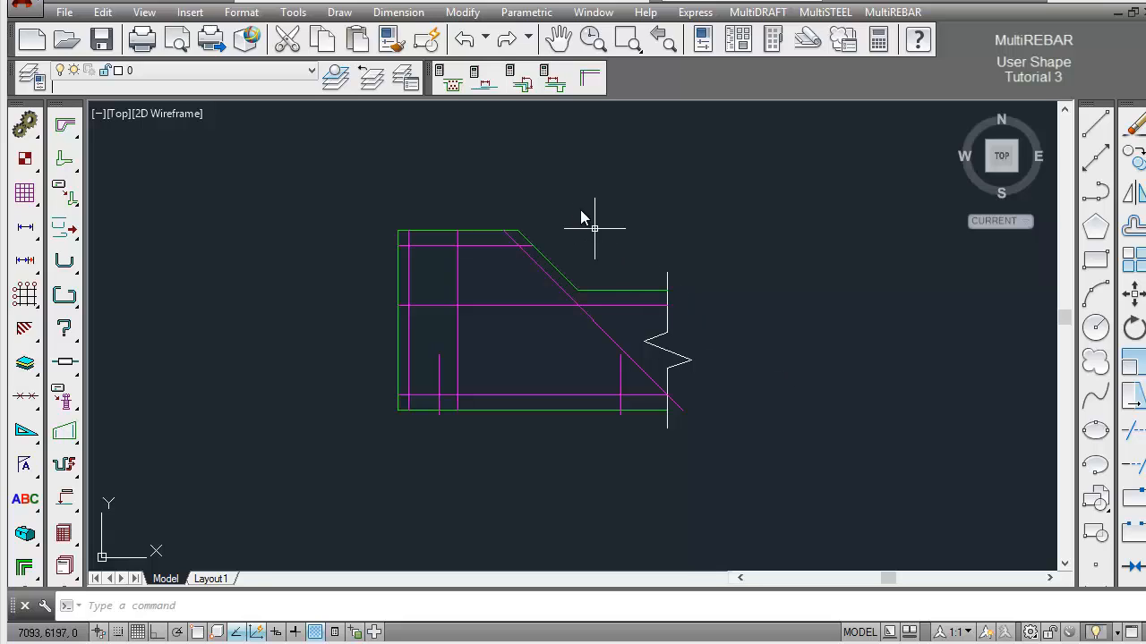
Calculate an anchorage on the sloping cover line for an H16 bar in C35 concrete, using a diameter factor of 12.
{"action": "left_click", "coordinate": [528, 85]}
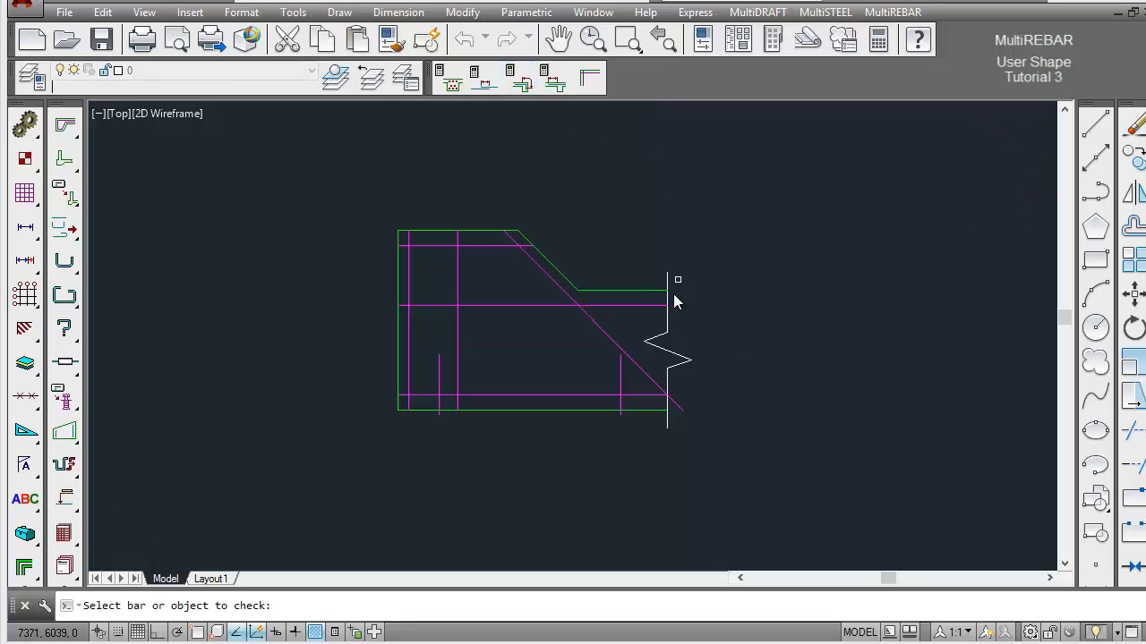
{"action": "left_click", "coordinate": [595, 324]}
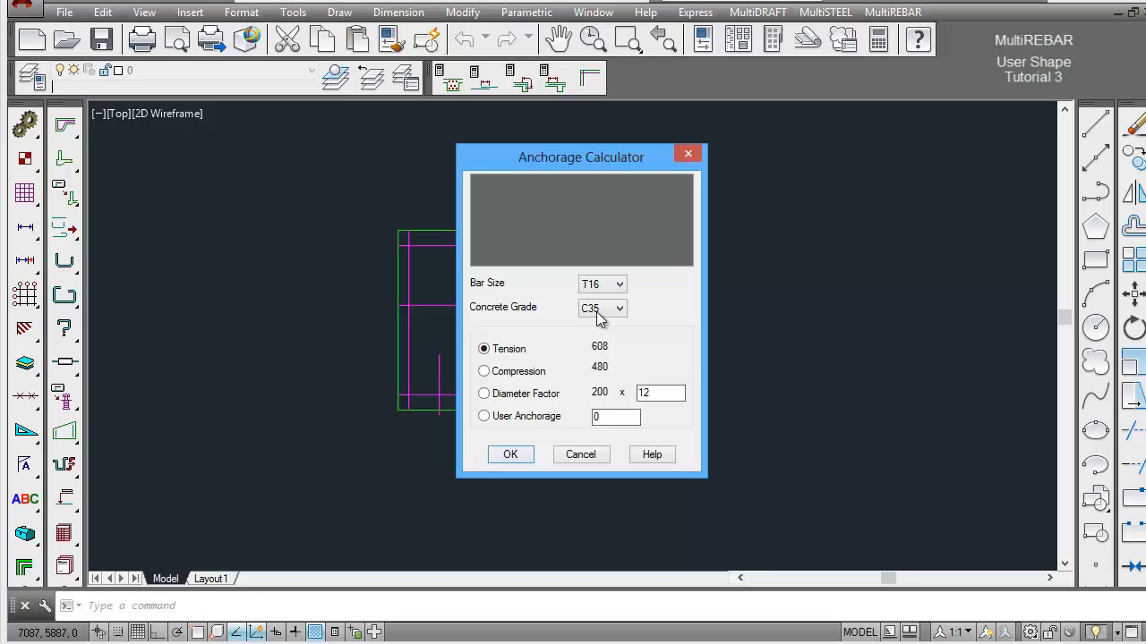
{"action": "left_click_drag", "start_coordinate": [597, 156], "coordinate": [857, 154]}
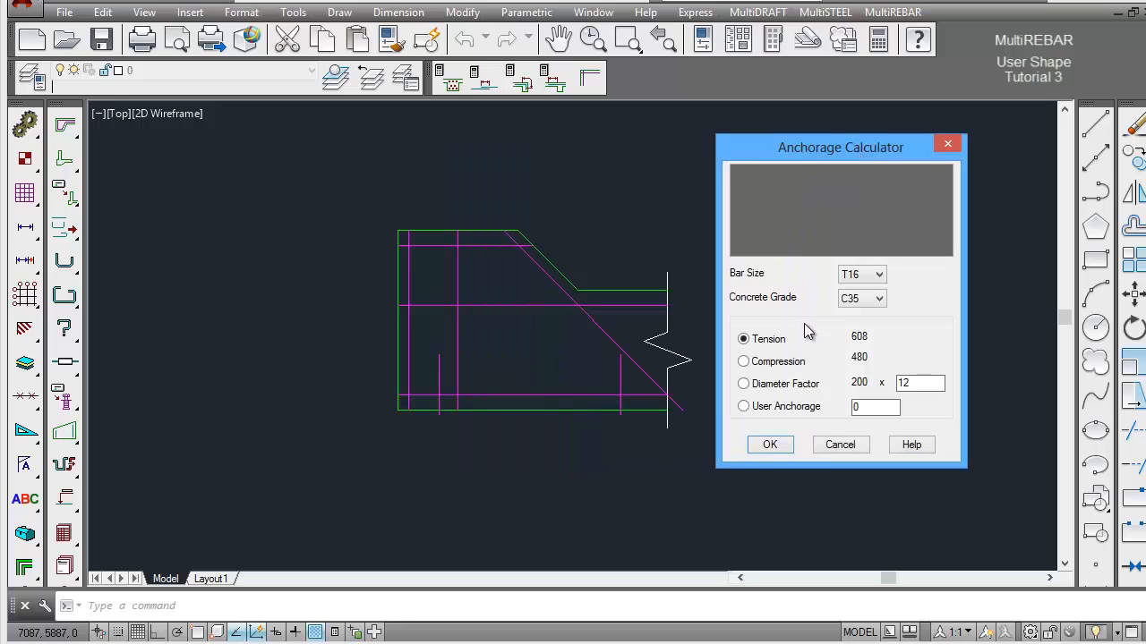
{"action": "left_click", "coordinate": [879, 275]}
{"action": "left_click_drag", "start_coordinate": [881, 512], "coordinate": [899, 327]}
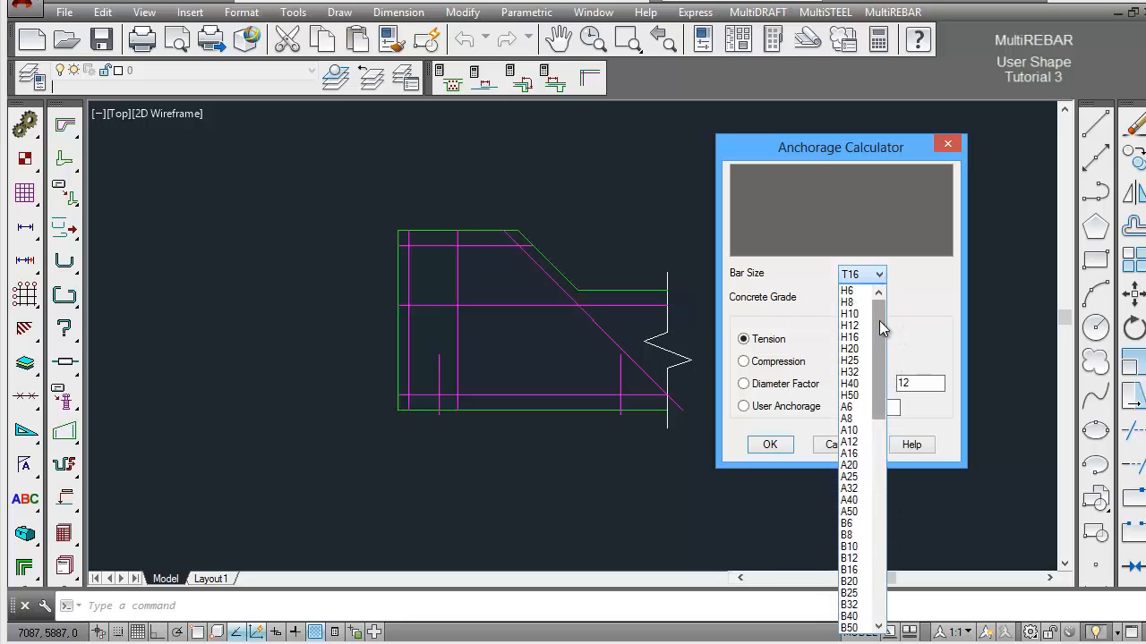
{"action": "left_click", "coordinate": [859, 344]}
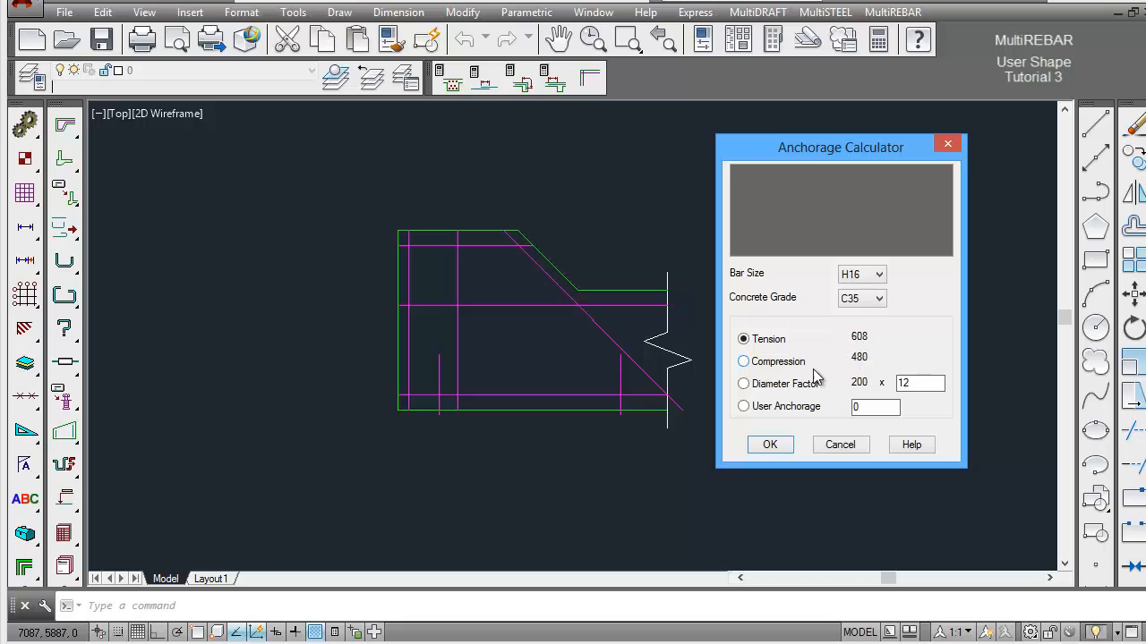
{"action": "left_click", "coordinate": [744, 384]}
{"action": "left_click", "coordinate": [781, 450]}
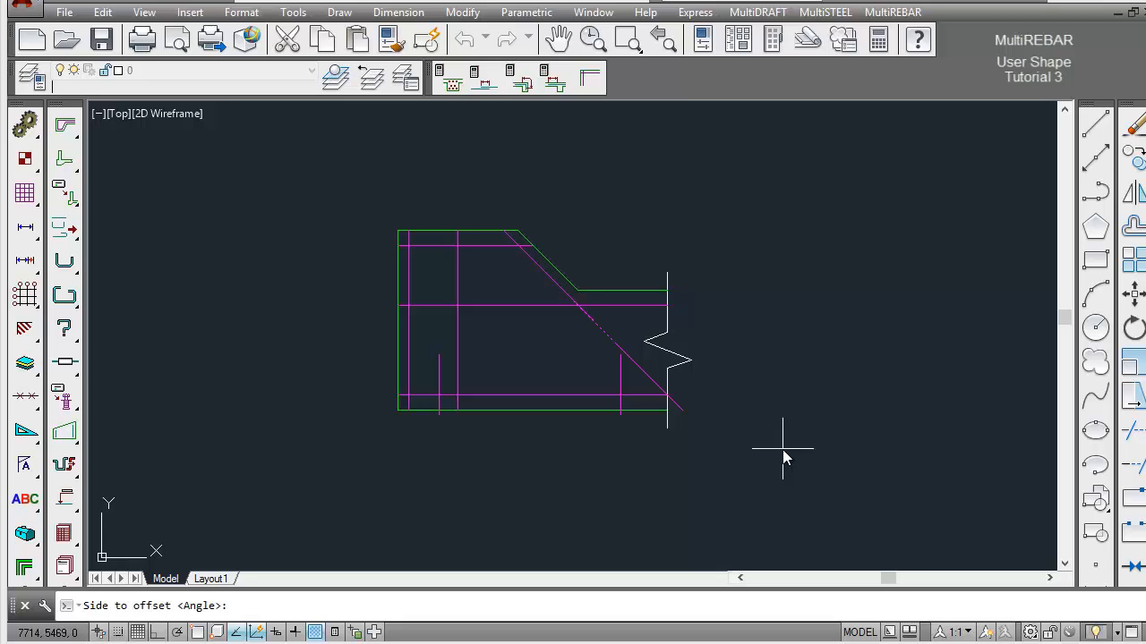
Place the anchorage mark by angle, starting where the sloping line crosses the slab's upper cover line and running down the slope.
{"action": "left_click", "coordinate": [783, 458]}
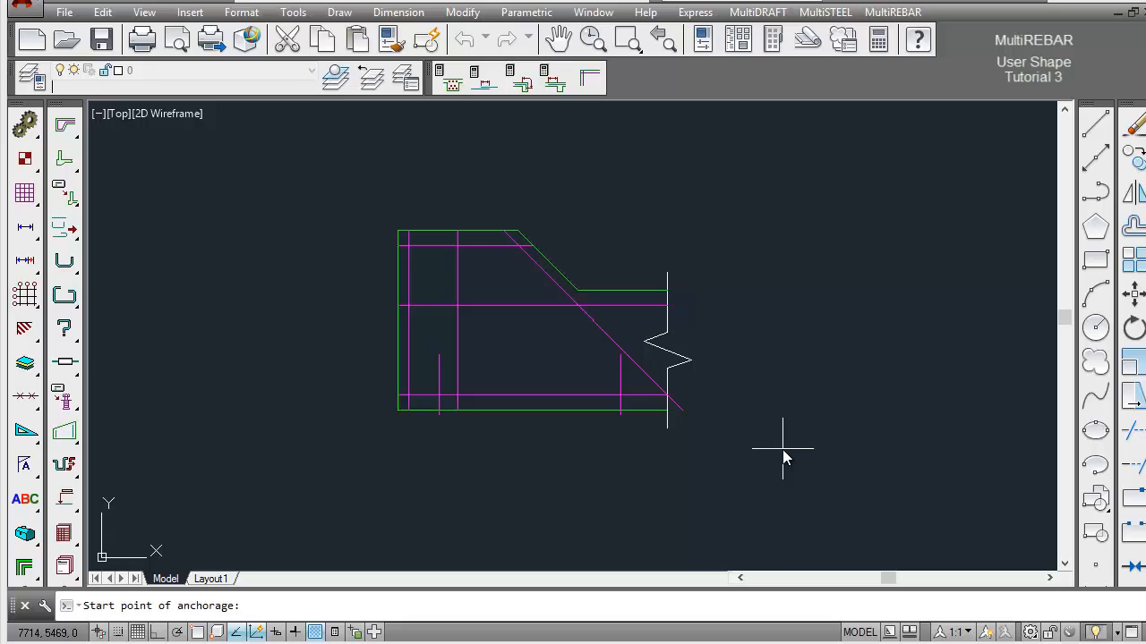
{"action": "right_click", "coordinate": [765, 431], "text": "shift"}
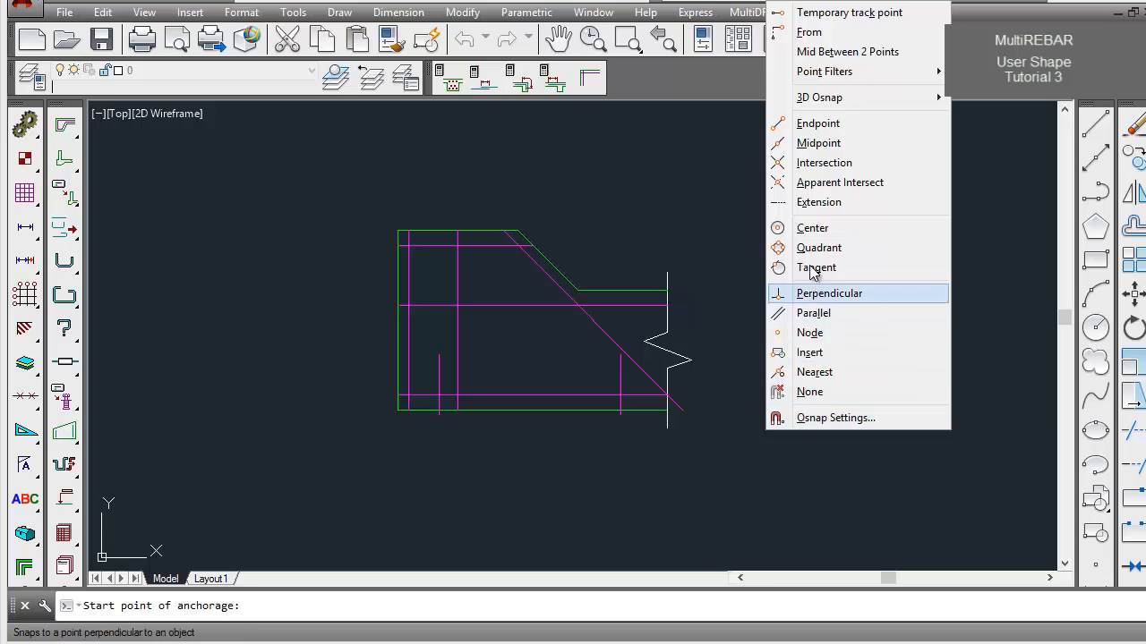
{"action": "left_click", "coordinate": [820, 163]}
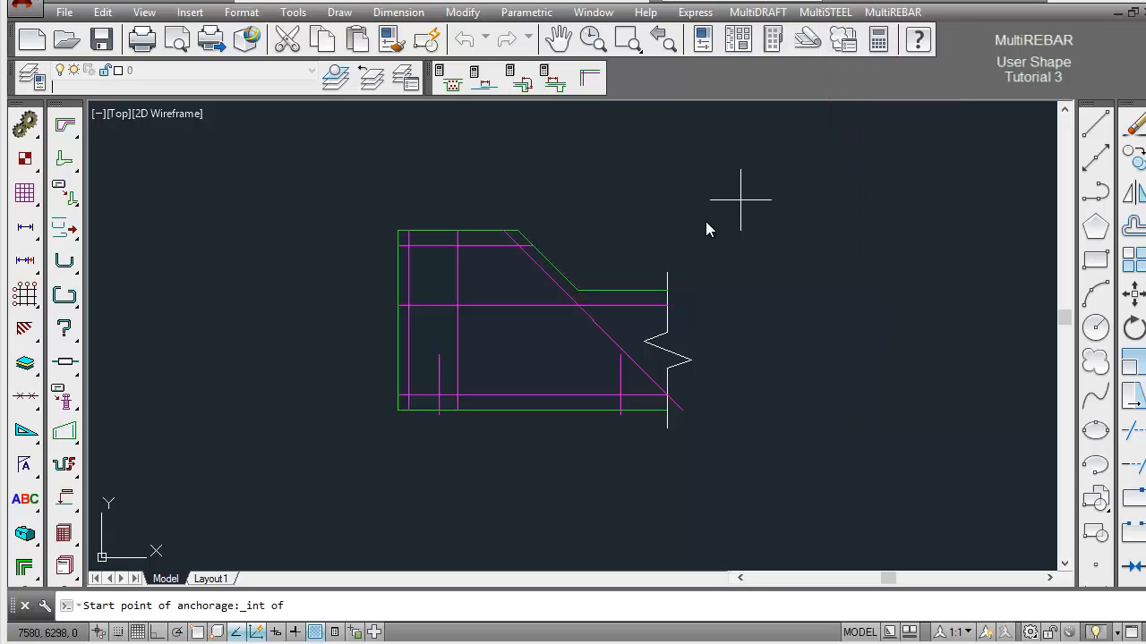
{"action": "left_click", "coordinate": [577, 309]}
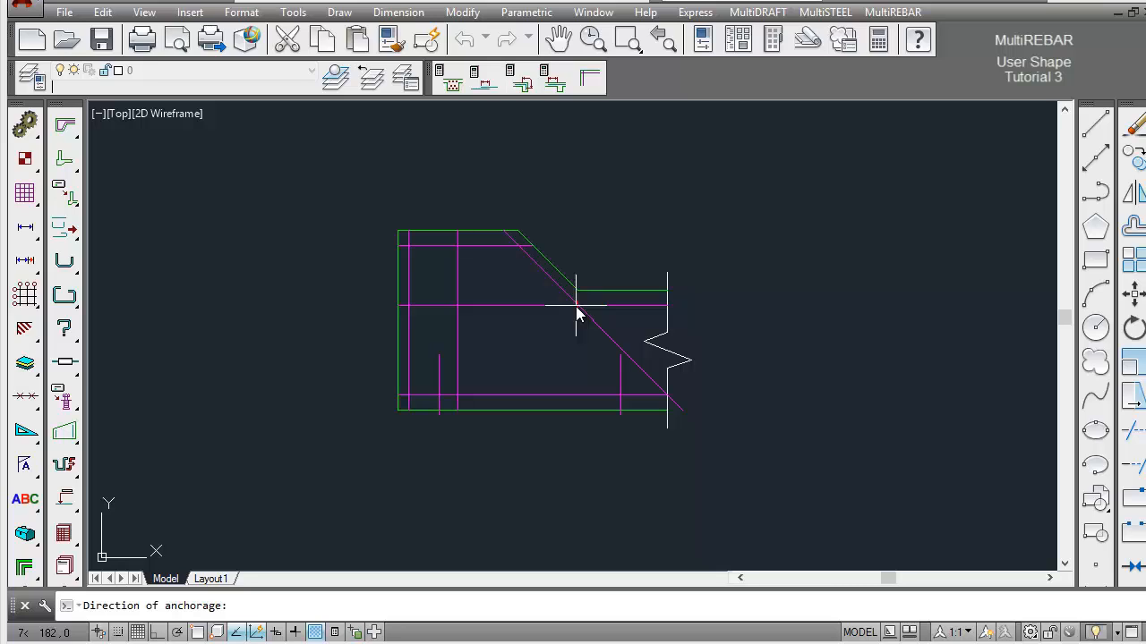
{"action": "left_click", "coordinate": [657, 394]}
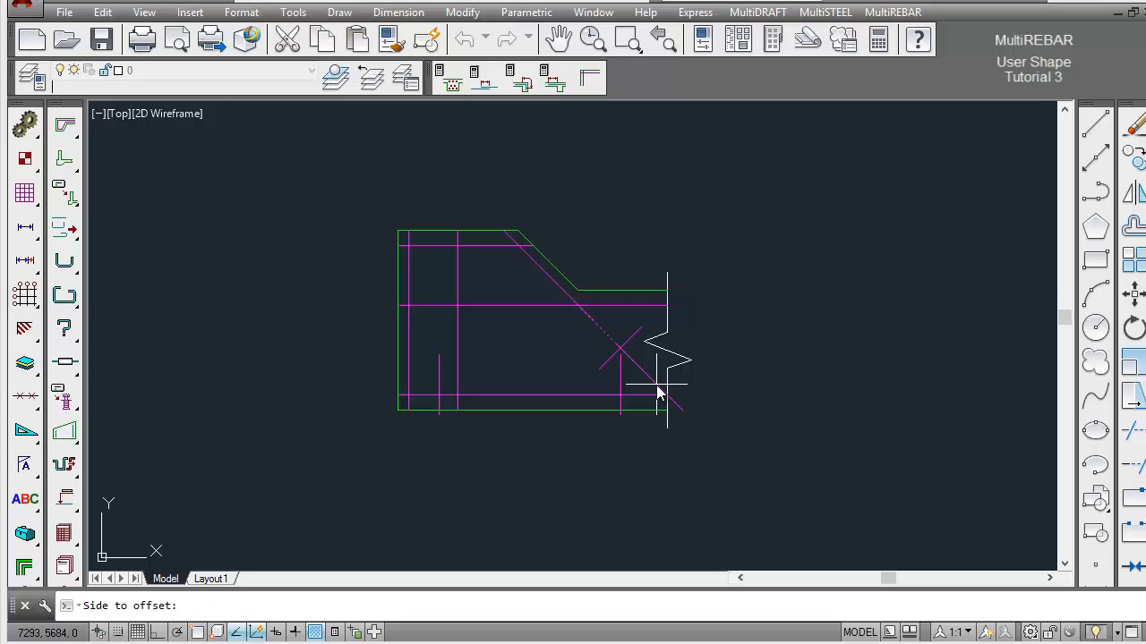
{"action": "left_click", "coordinate": [777, 416]}
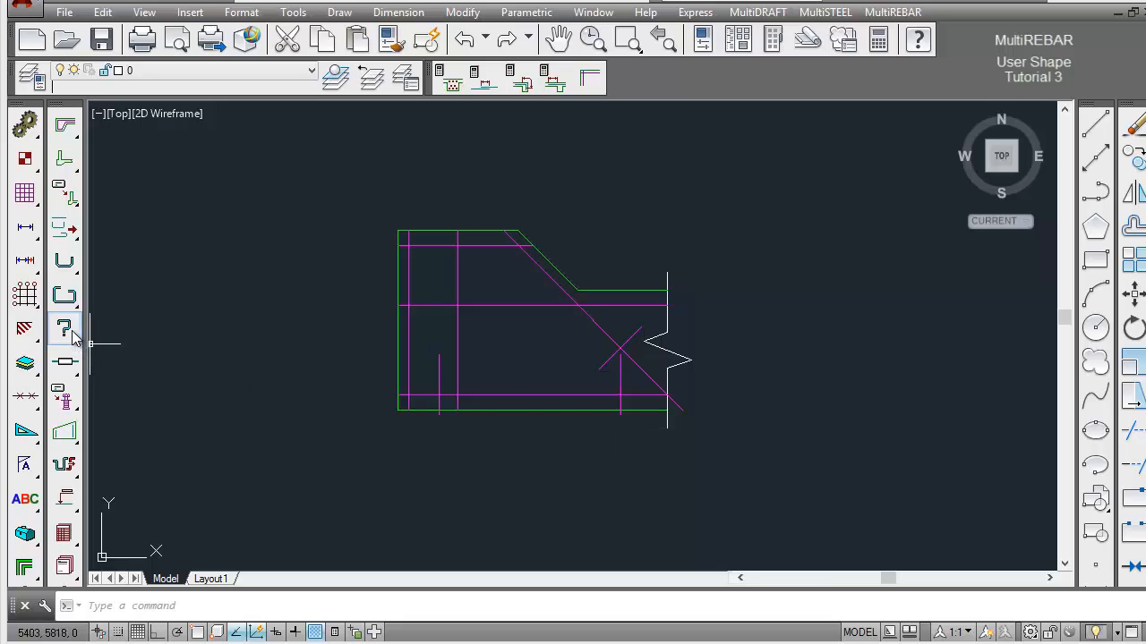
Preview bar9941 on Page 3 of the MultiREBAR User Bar Shape Library enlarged and choose it for drawing.
{"action": "left_click_drag", "start_coordinate": [75, 338], "coordinate": [169, 333]}
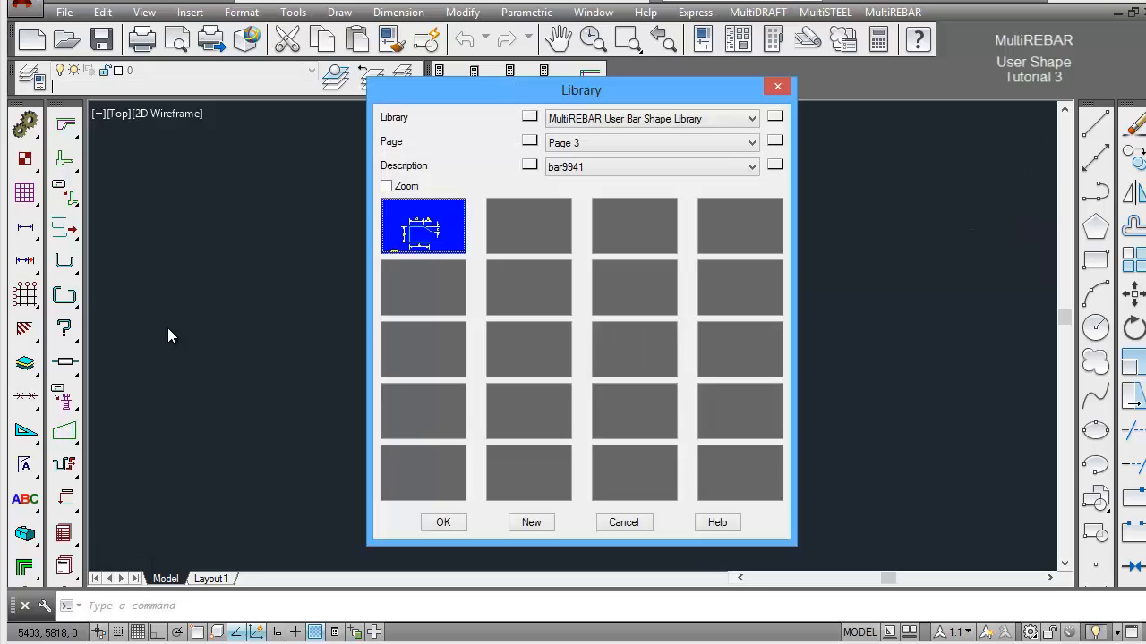
{"action": "left_click", "coordinate": [388, 188]}
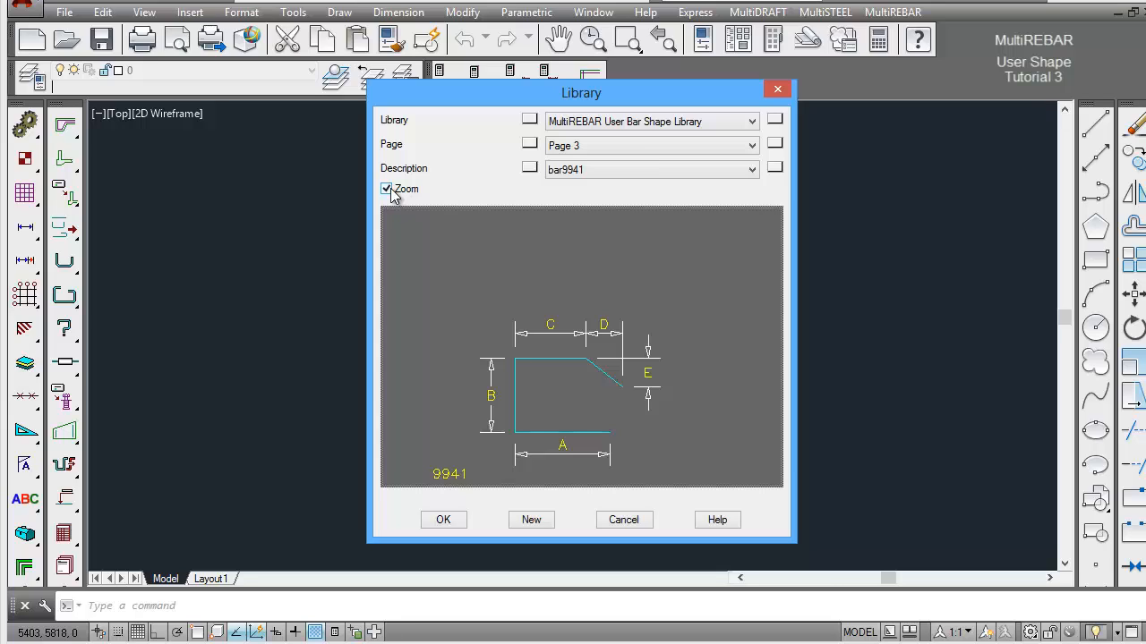
{"action": "left_click", "coordinate": [389, 189]}
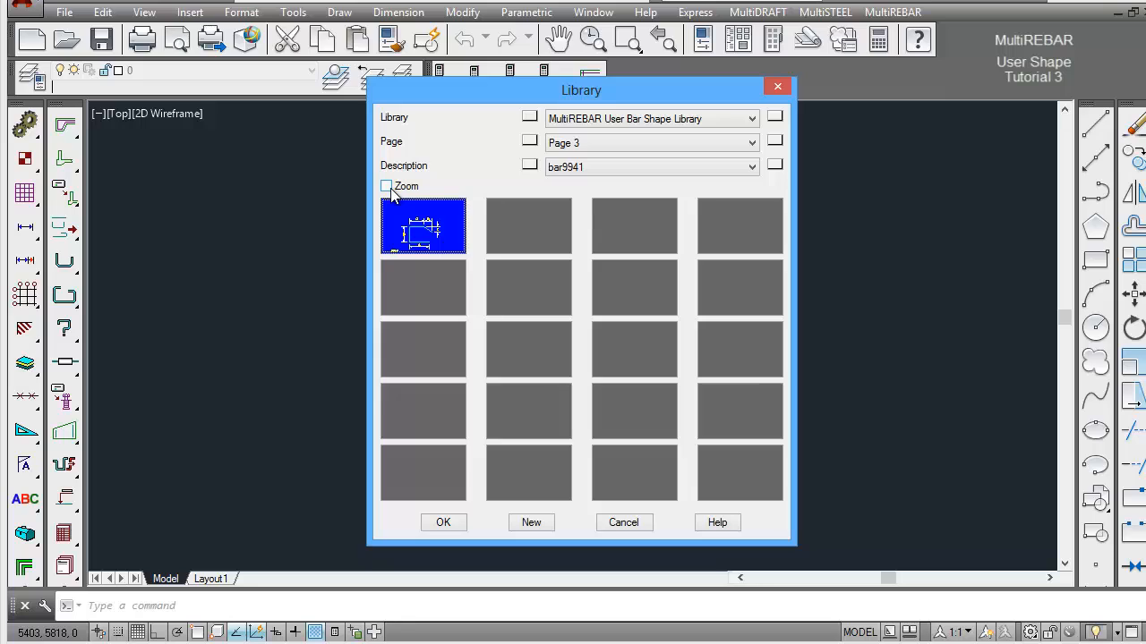
{"action": "left_click", "coordinate": [454, 525]}
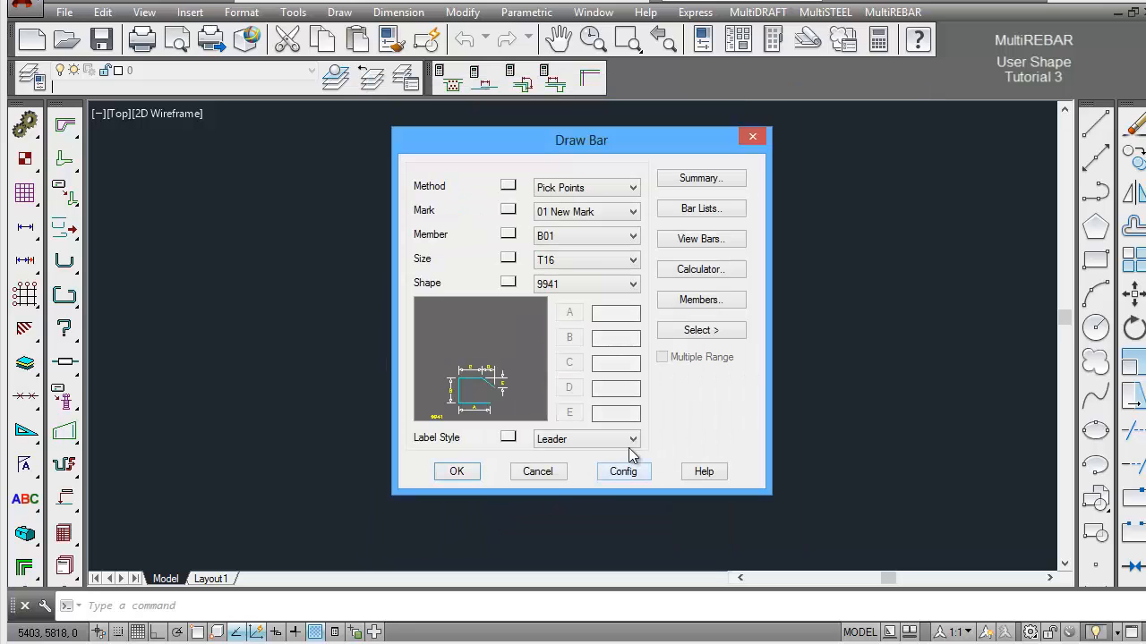
Set the new bar's size to H16, keeping Pick Points, member B01 and the Leader label style, and accept the bar settings.
{"action": "mouse_move", "coordinate": [594, 142]}
{"action": "left_mouse_down"}
{"action": "mouse_move", "coordinate": [890, 138]}
{"action": "mouse_move", "coordinate": [880, 142]}
{"action": "left_mouse_up"}
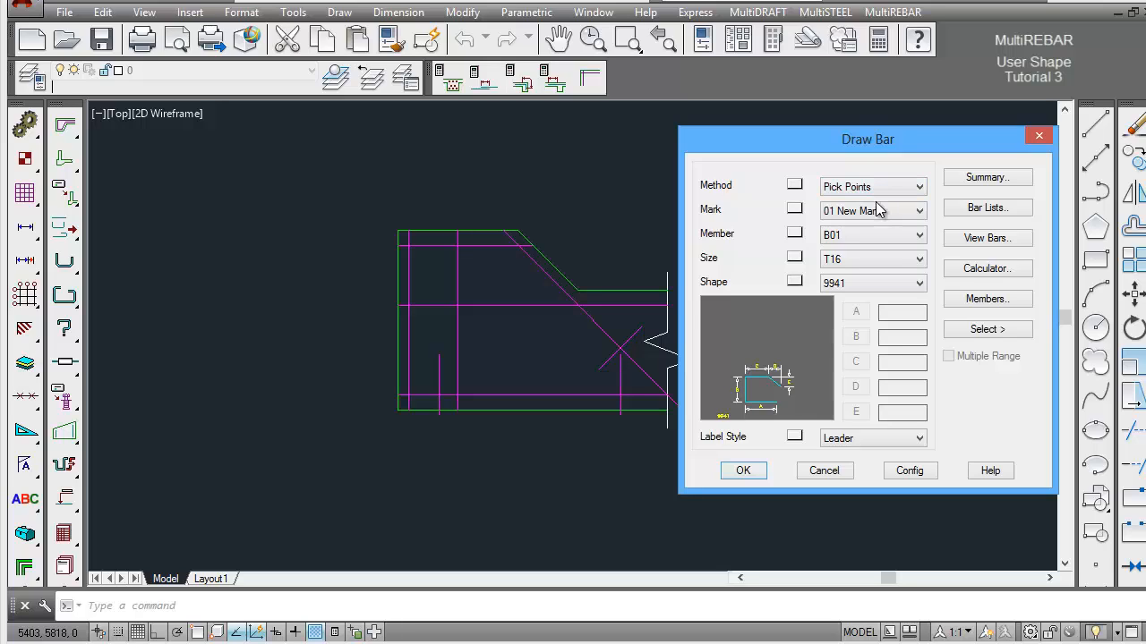
{"action": "left_click", "coordinate": [895, 261]}
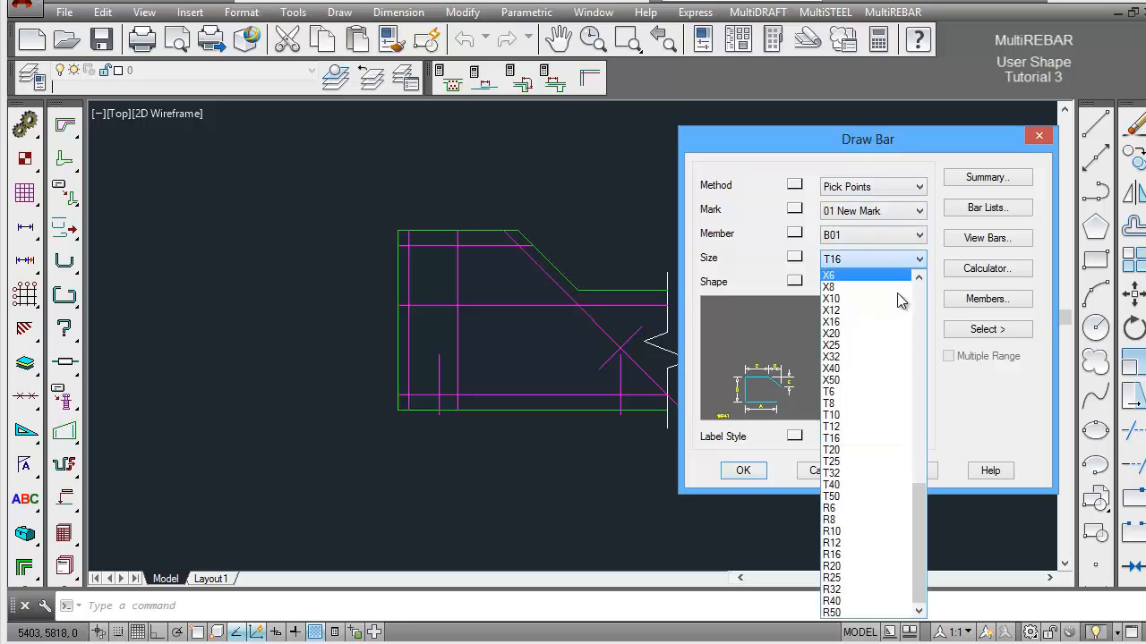
{"action": "left_click_drag", "start_coordinate": [924, 500], "coordinate": [934, 300]}
{"action": "left_click", "coordinate": [875, 322]}
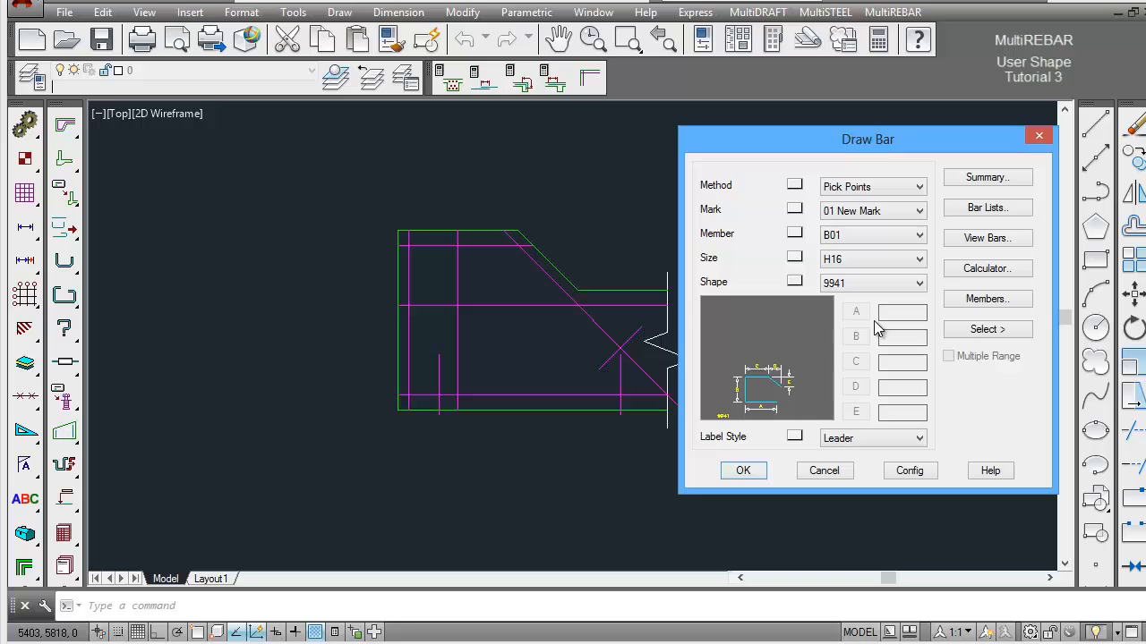
{"action": "left_click", "coordinate": [751, 472]}
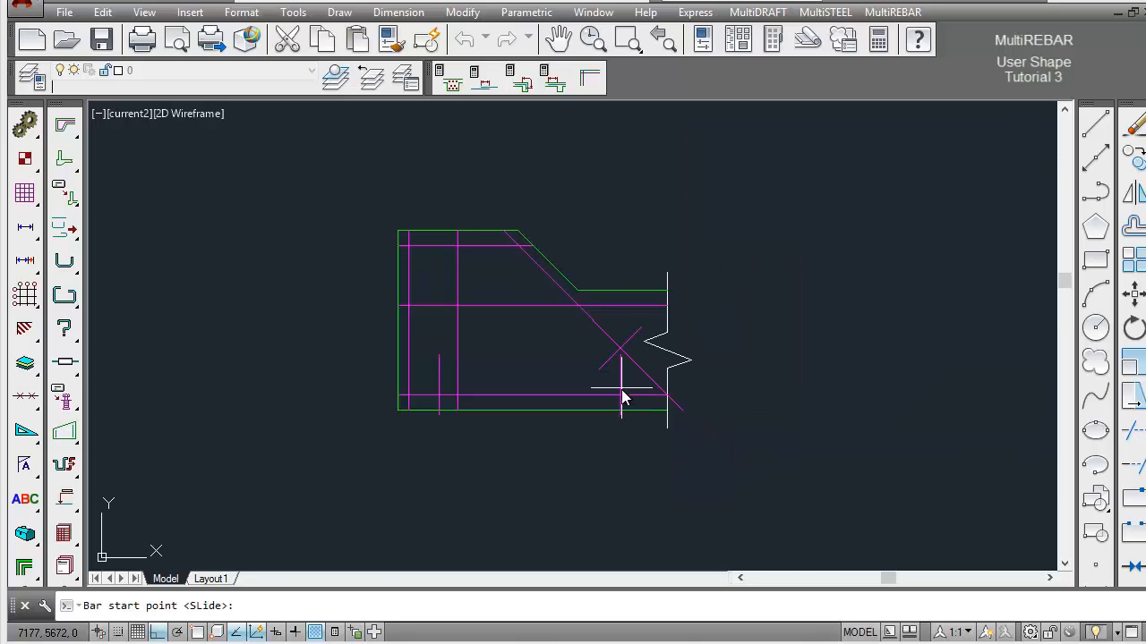
Draw the bar from the inner lap line along the bottom, outer and top cover lines, ending down the slope at the anchorage intersection.
{"action": "left_click", "coordinate": [620, 395]}
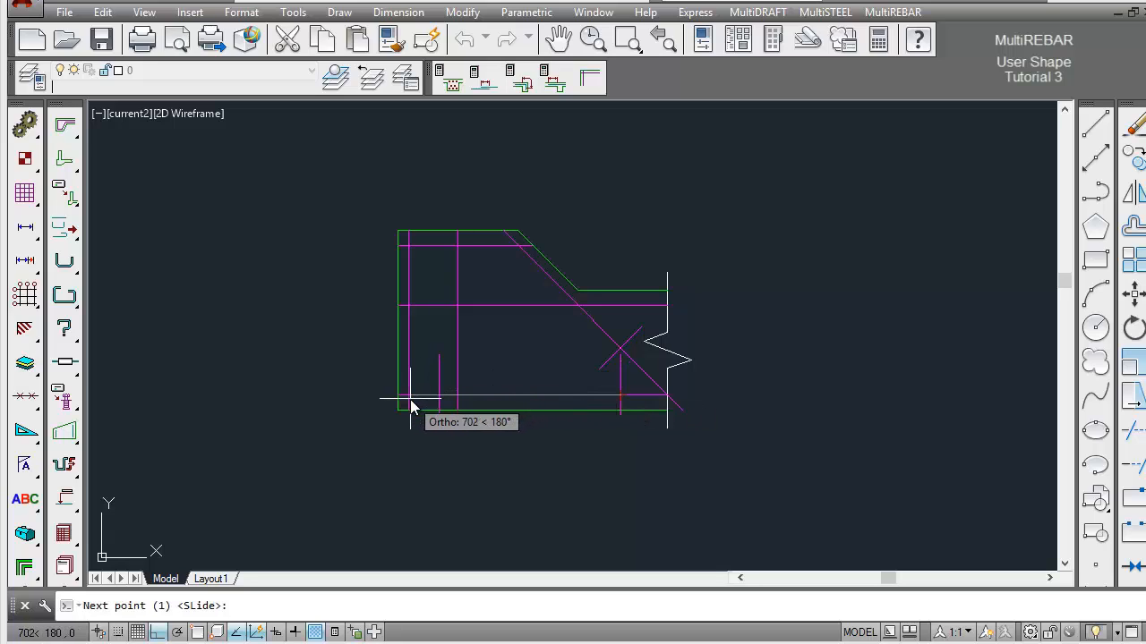
{"action": "left_click", "coordinate": [409, 400]}
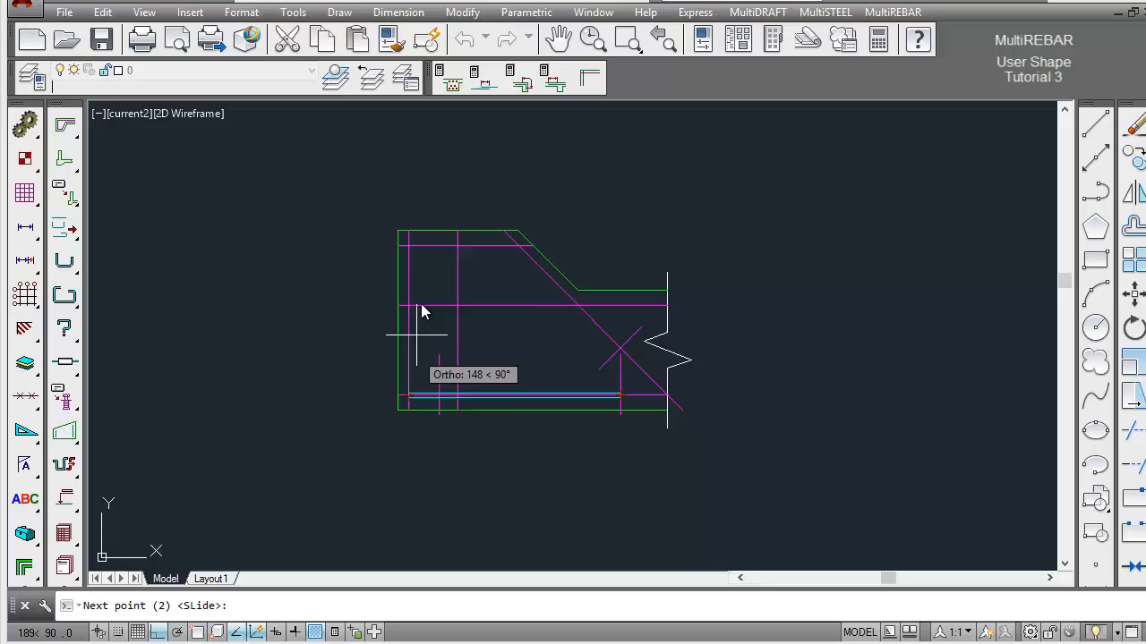
{"action": "left_click", "coordinate": [414, 249]}
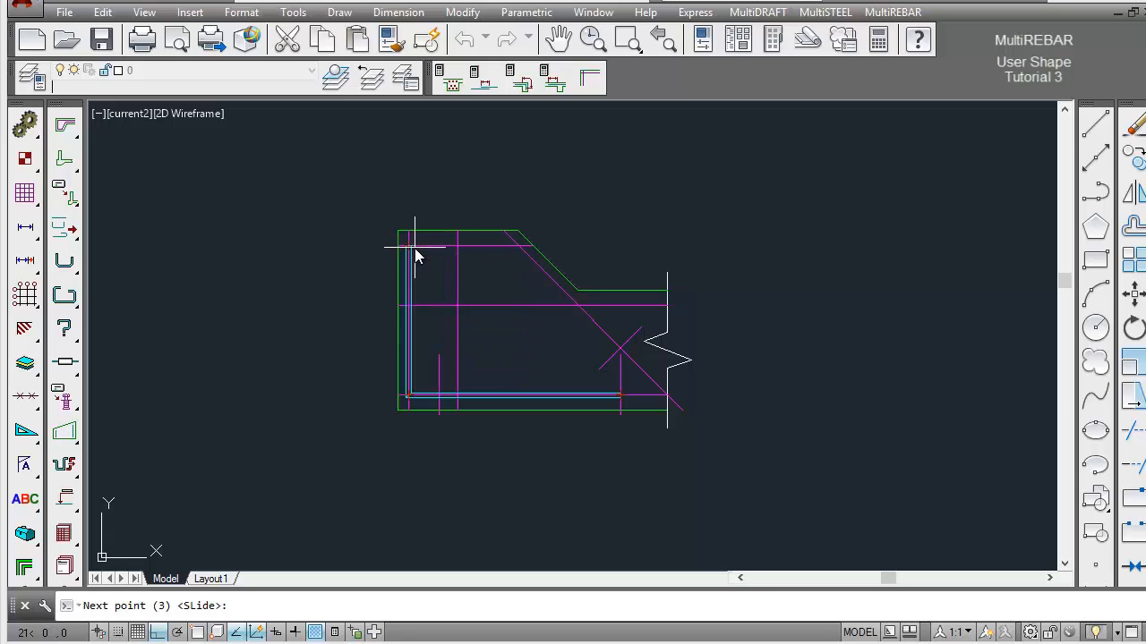
{"action": "left_click", "coordinate": [522, 257]}
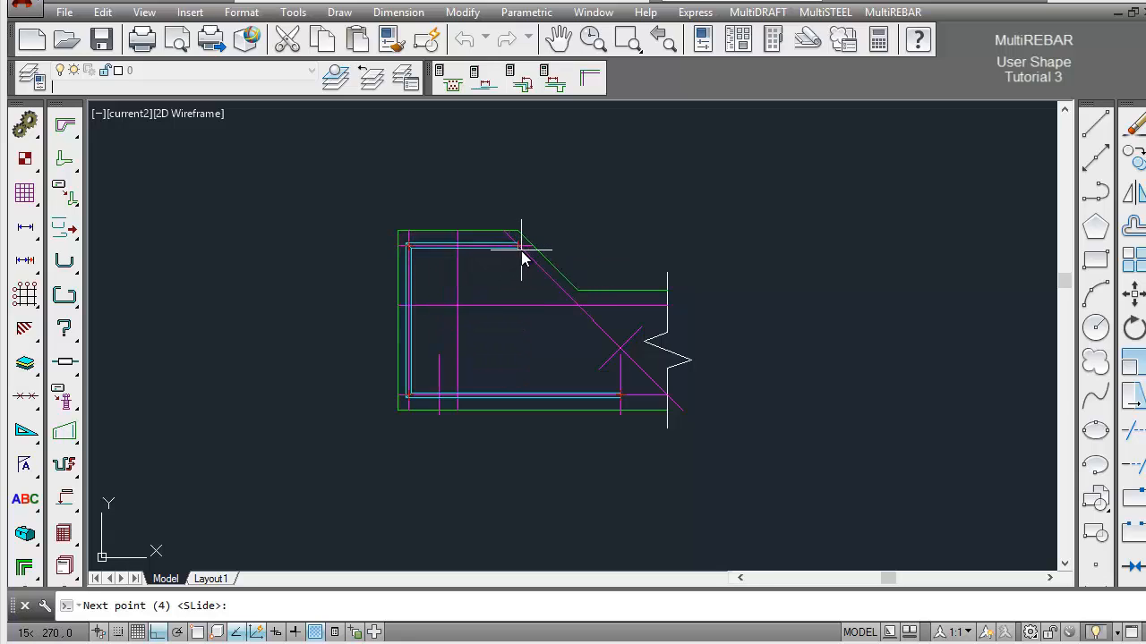
{"action": "right_click", "coordinate": [562, 296], "text": "shift"}
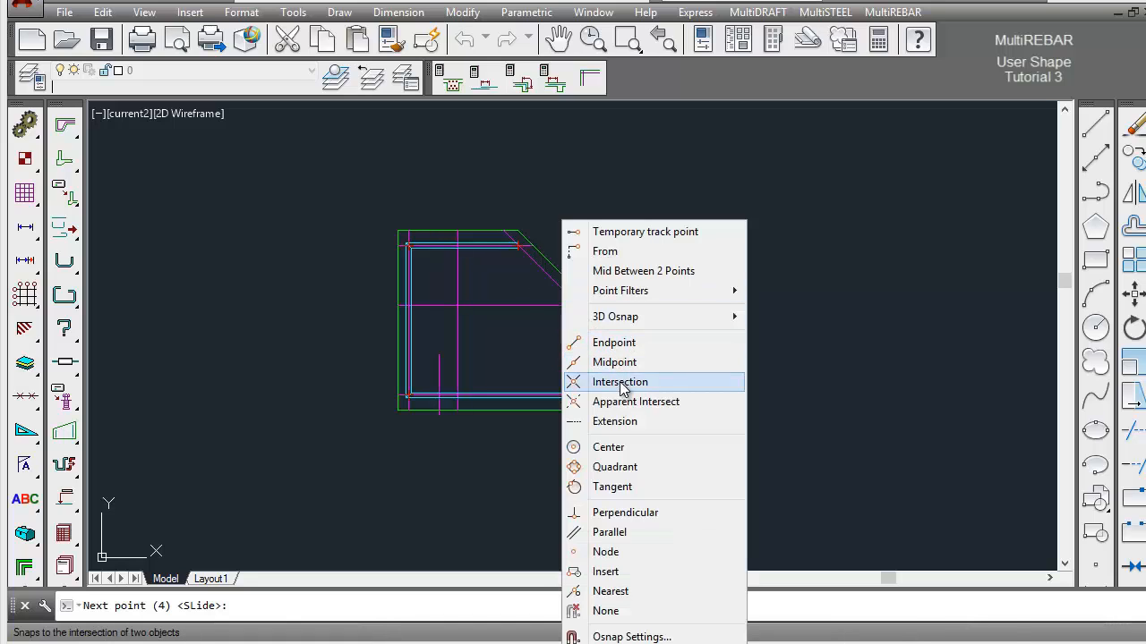
{"action": "left_click", "coordinate": [624, 381]}
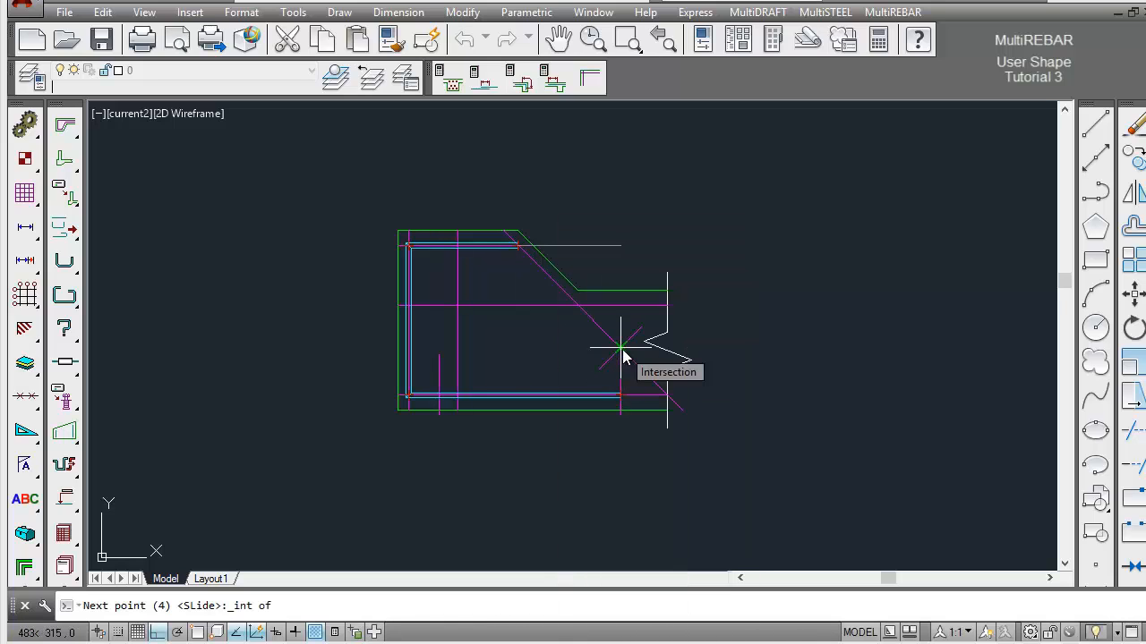
{"action": "left_click", "coordinate": [624, 357]}
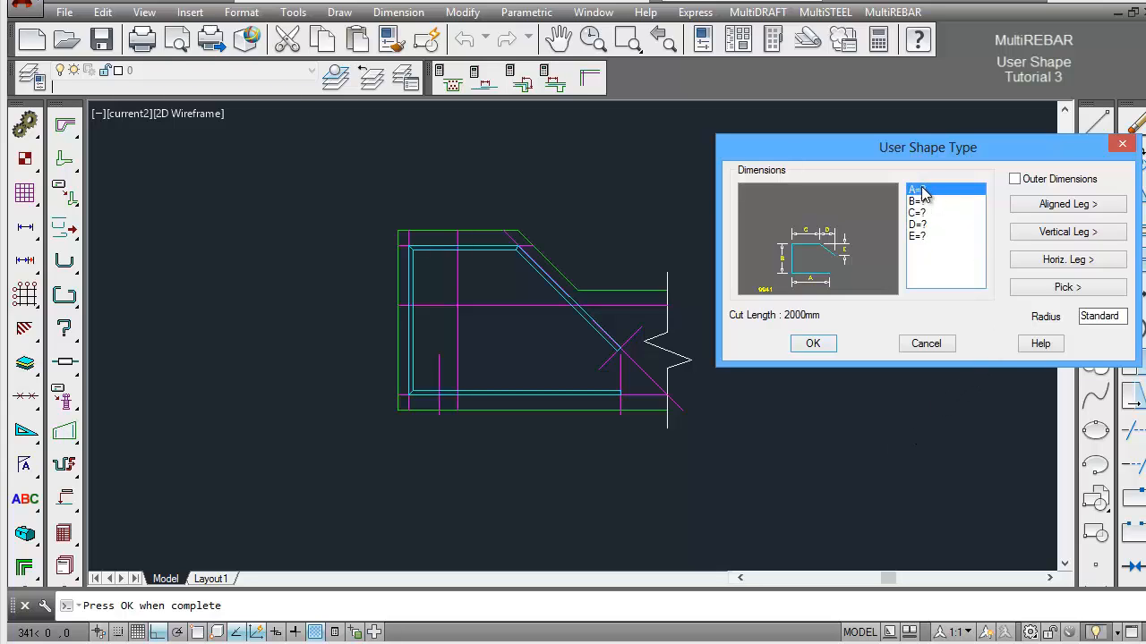
Define dimension A of the bar by picking two points, from the outer bottom corner to the inner end of the bottom leg.
{"action": "left_click", "coordinate": [1044, 288]}
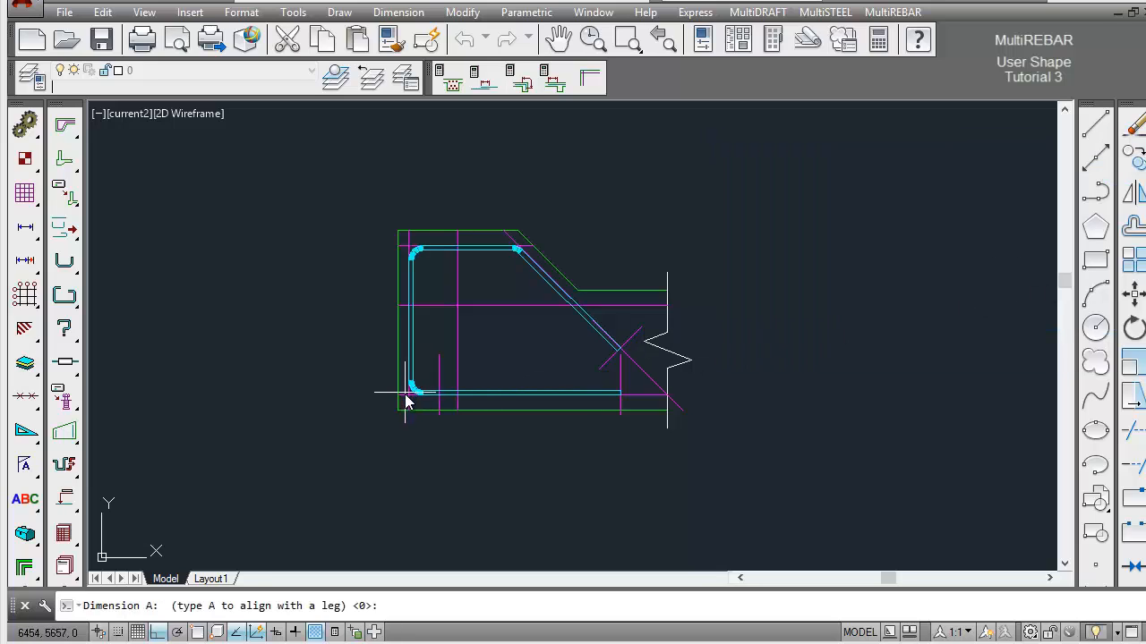
{"action": "left_click", "coordinate": [407, 398]}
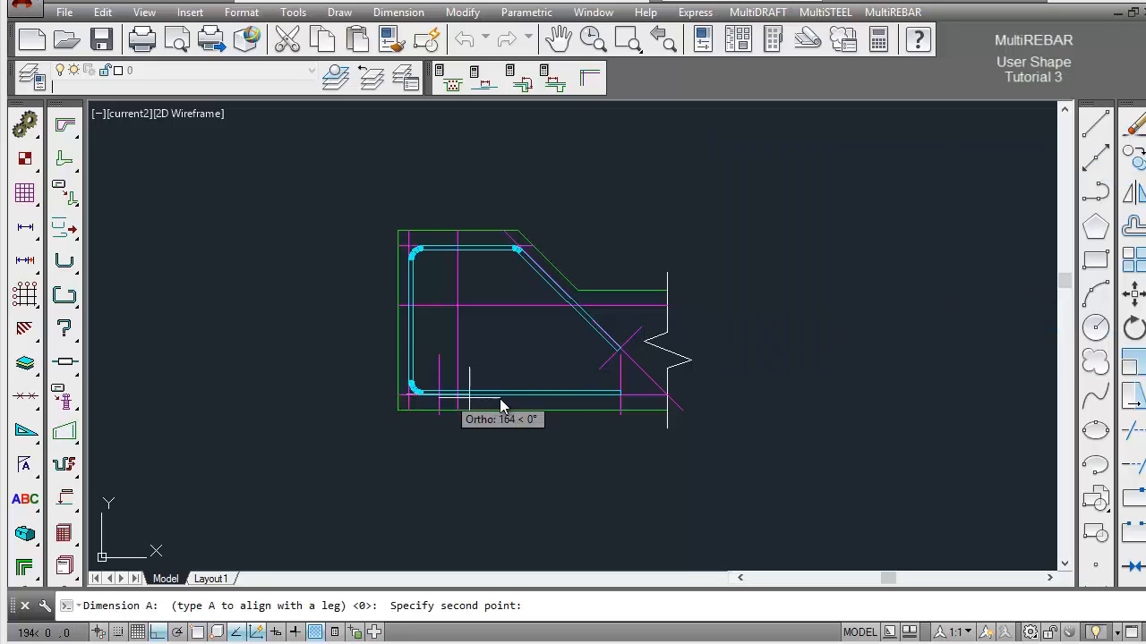
{"action": "left_click", "coordinate": [621, 409]}
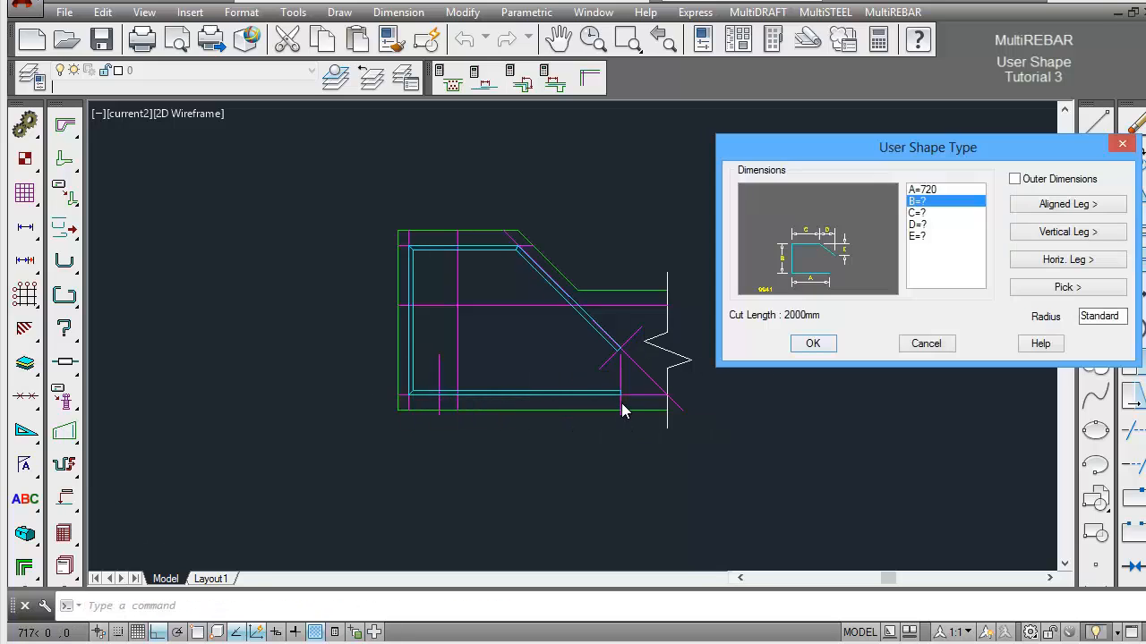
Define dimension A from the bar's horizontal bottom leg and dimension B from its outer vertical leg.
{"action": "left_click", "coordinate": [929, 193]}
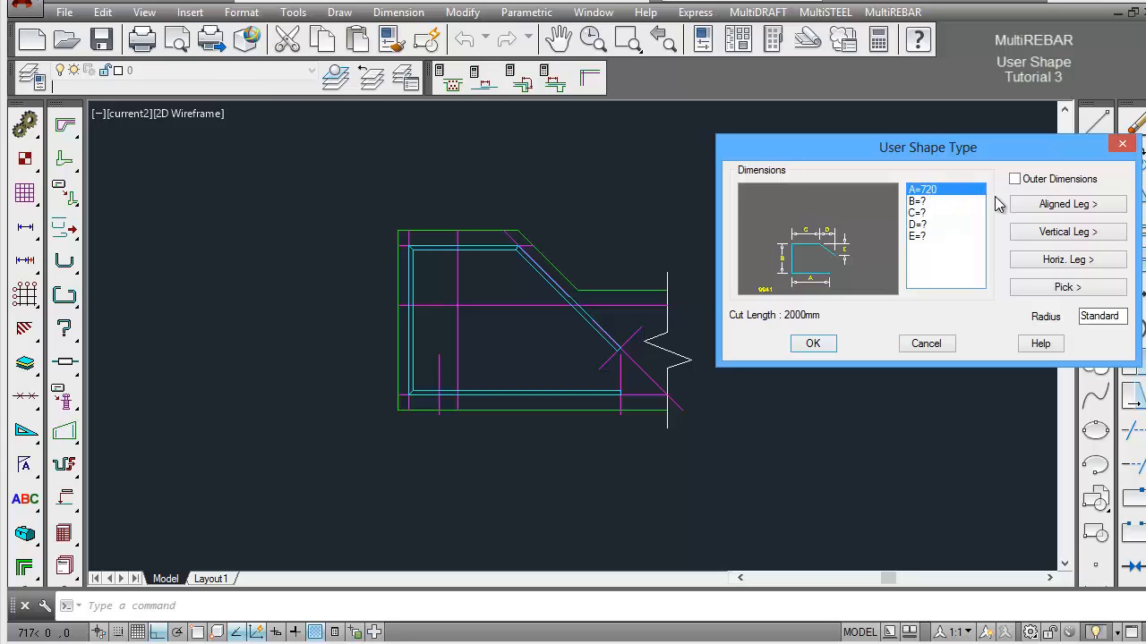
{"action": "left_click", "coordinate": [1054, 263]}
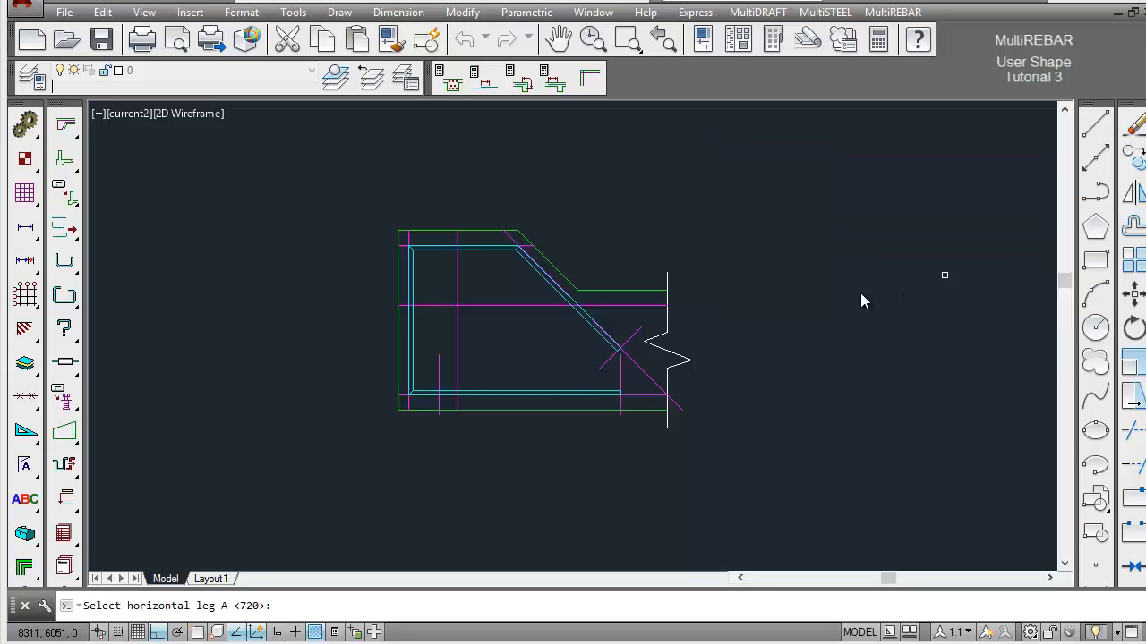
{"action": "left_click", "coordinate": [545, 391]}
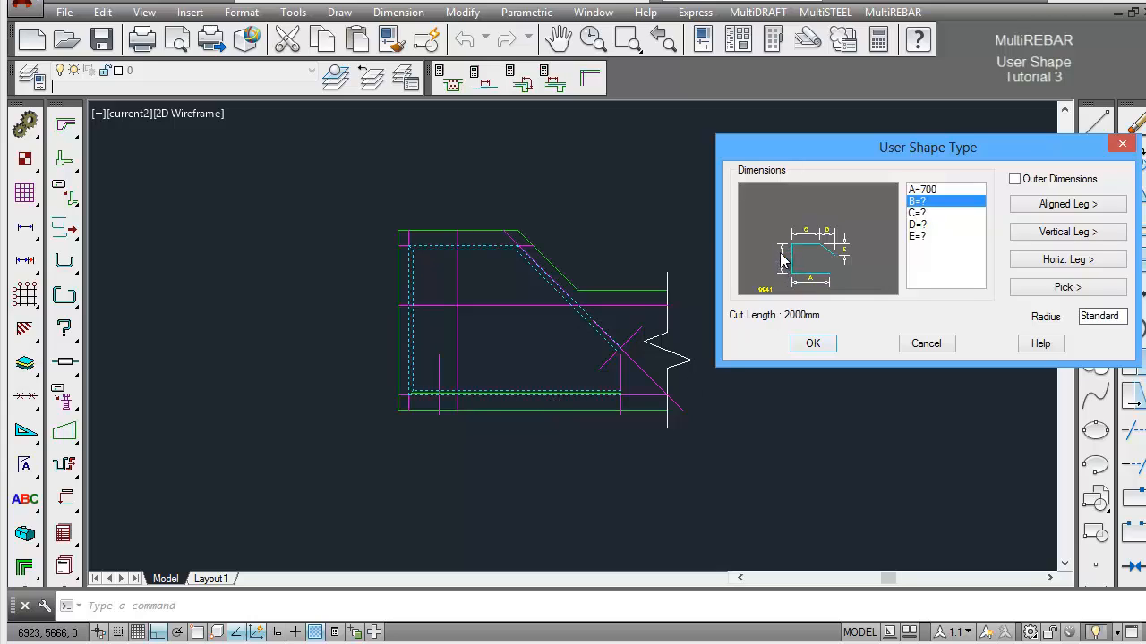
{"action": "left_click", "coordinate": [1062, 234]}
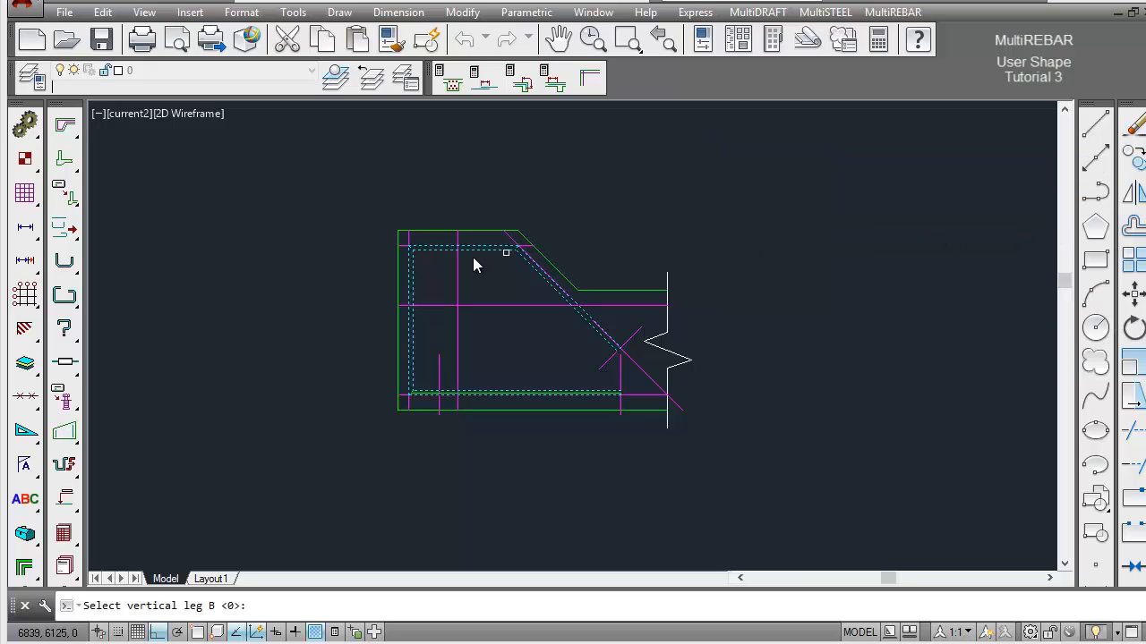
{"action": "left_click", "coordinate": [411, 292]}
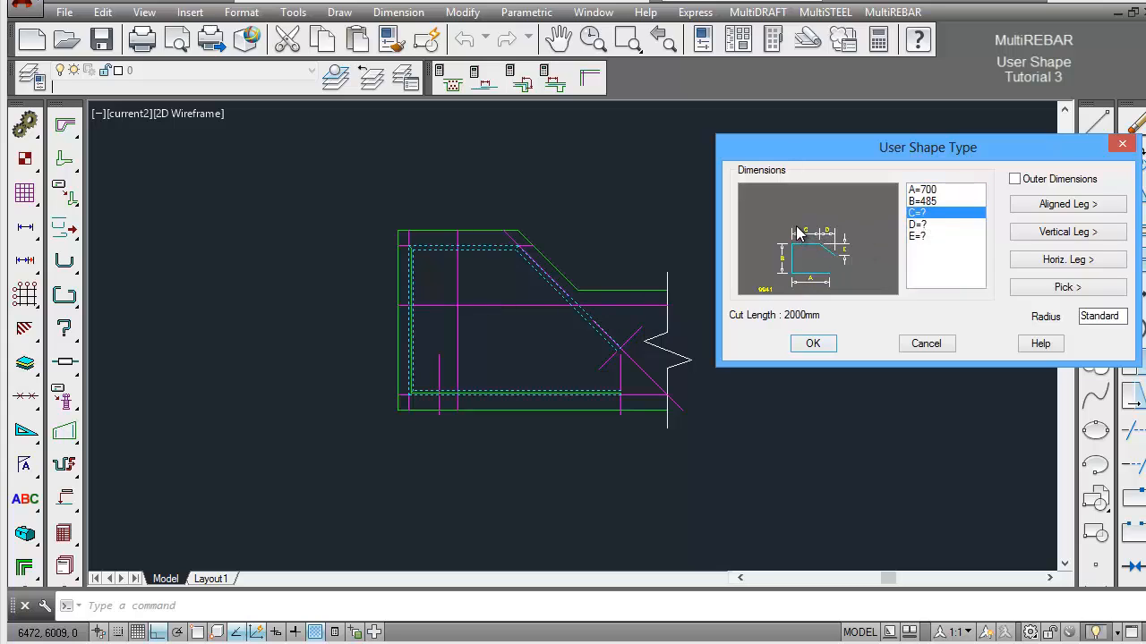
Define C from the horizontal top leg and D and E as the sloping leg's horizontal and vertical lengths, accepting the shape dimensions.
{"action": "left_click", "coordinate": [1061, 262]}
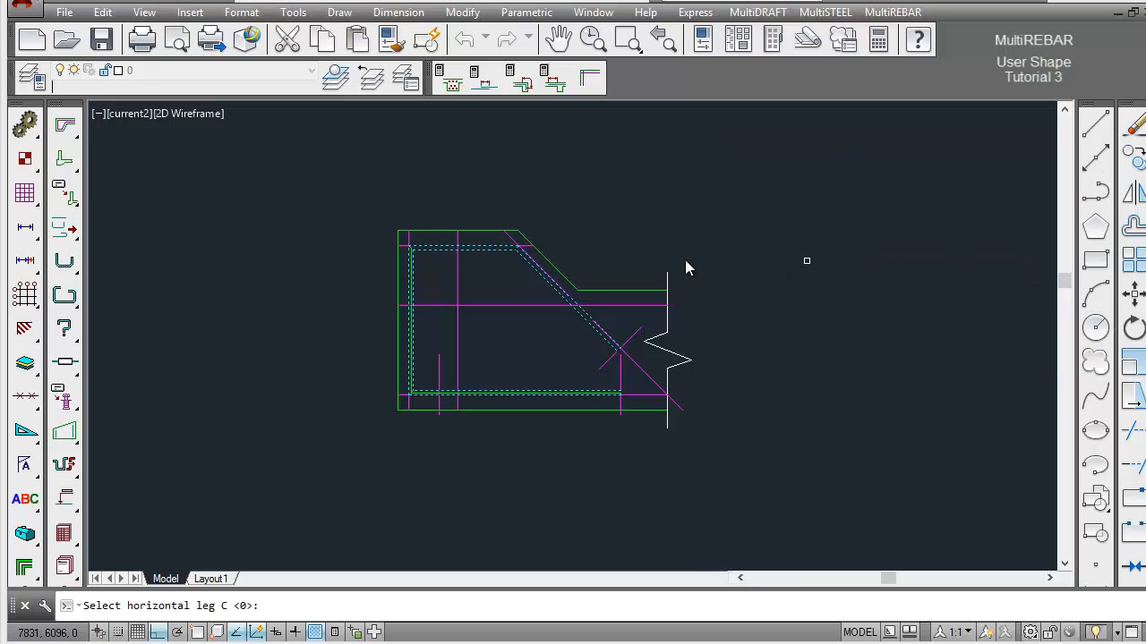
{"action": "left_click", "coordinate": [486, 252]}
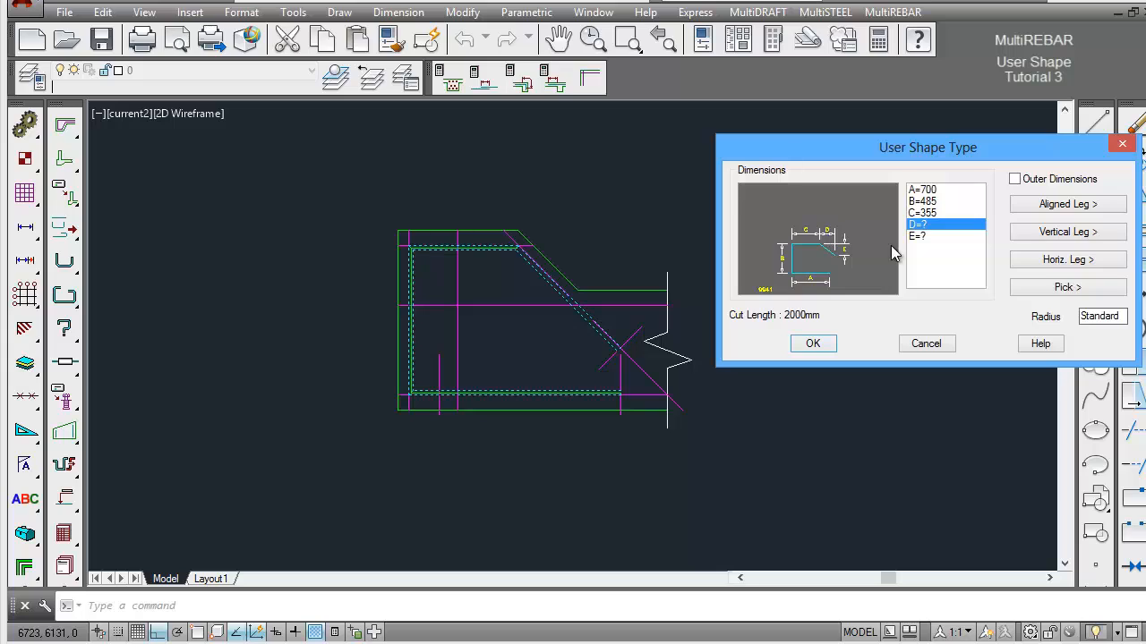
{"action": "left_click", "coordinate": [1065, 259]}
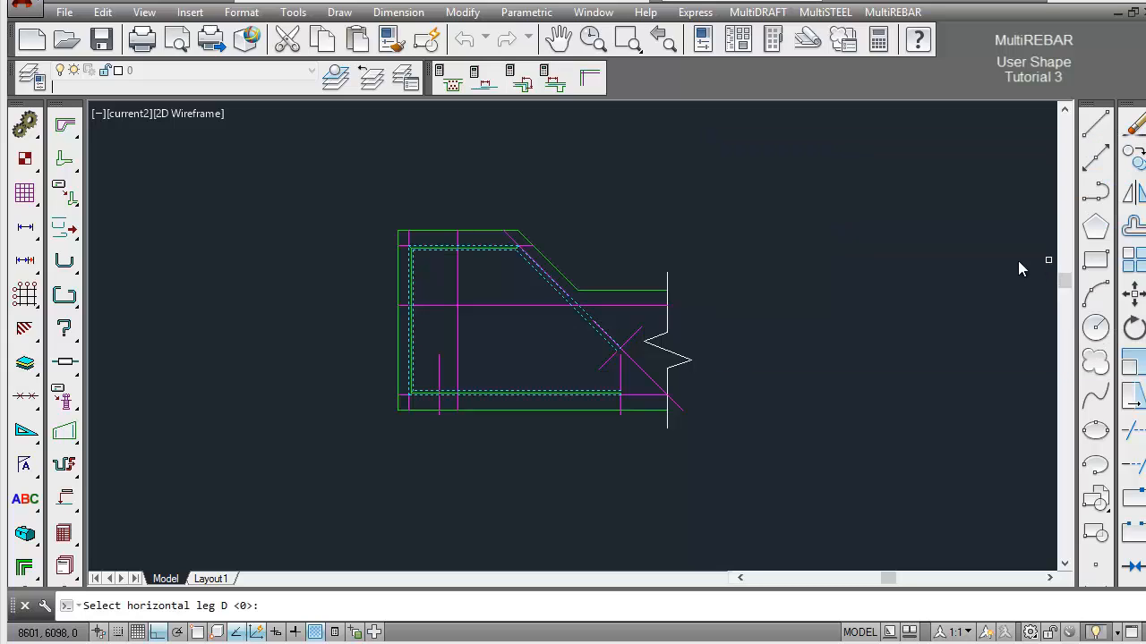
{"action": "left_click", "coordinate": [546, 288]}
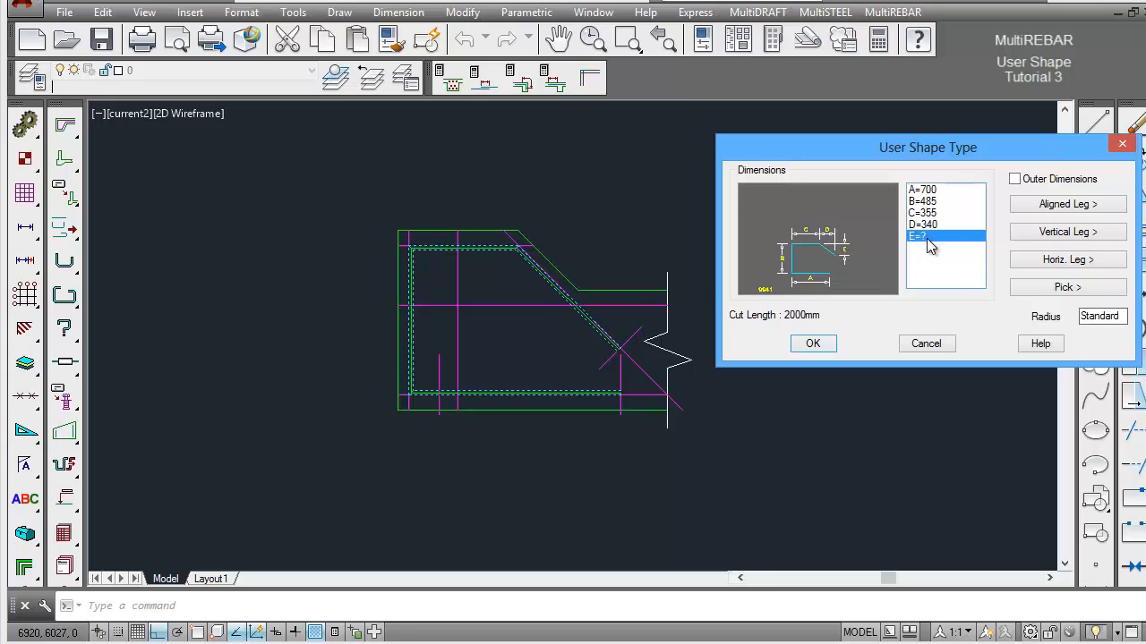
{"action": "left_click", "coordinate": [1068, 233]}
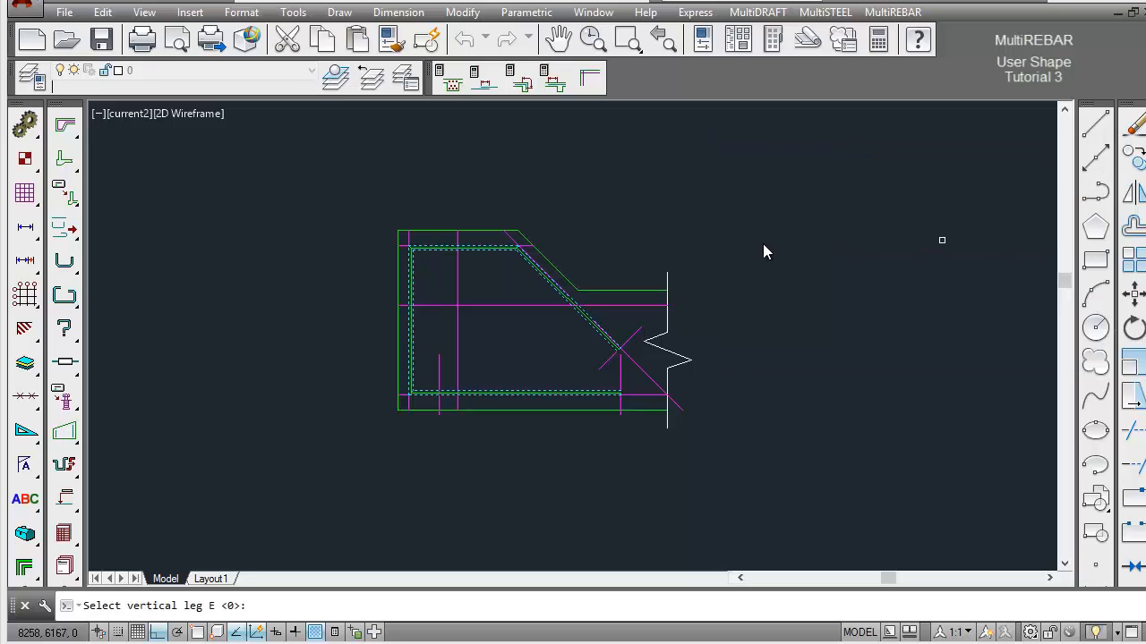
{"action": "left_click", "coordinate": [554, 297]}
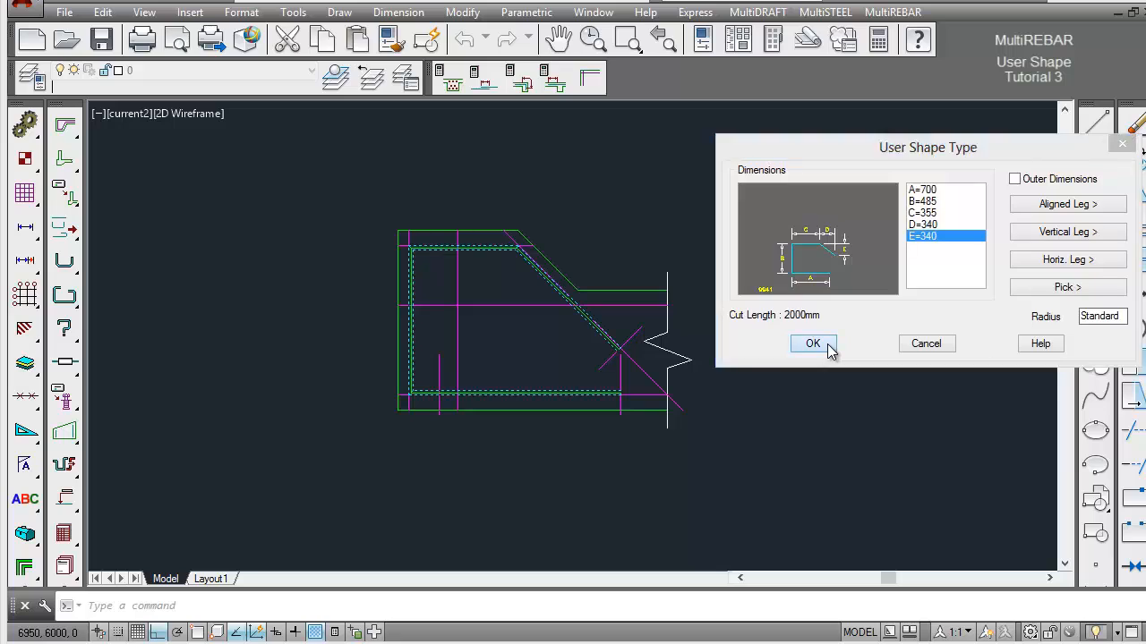
{"action": "left_click", "coordinate": [812, 344]}
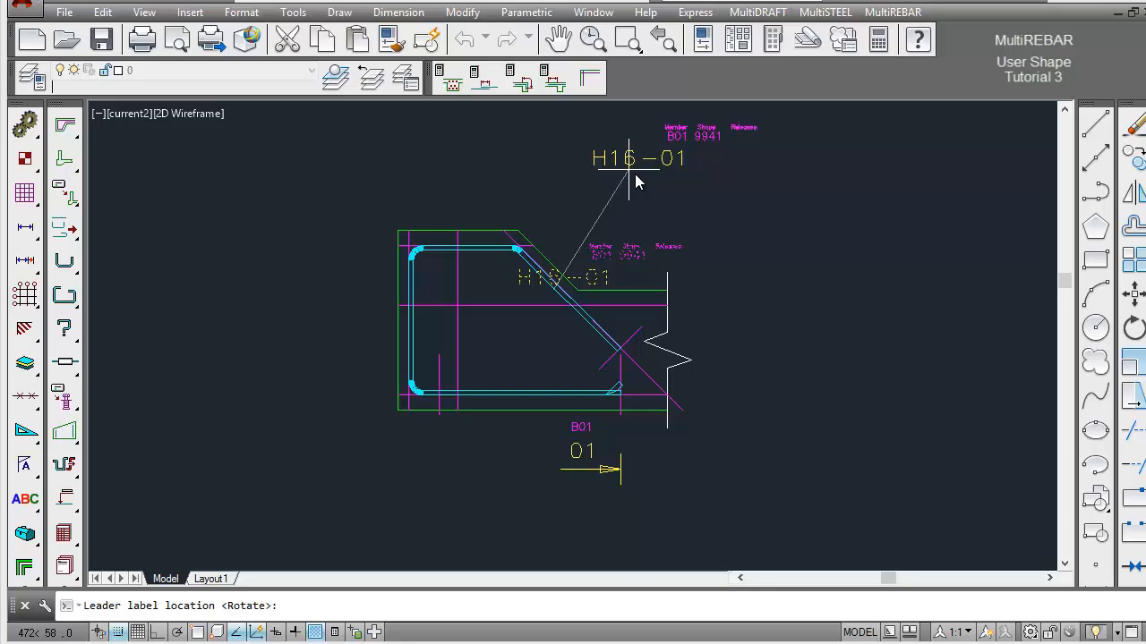
Label the bar above the beam with a quantity of 4 and the leader arrow on its top leg.
{"action": "left_click", "coordinate": [635, 177]}
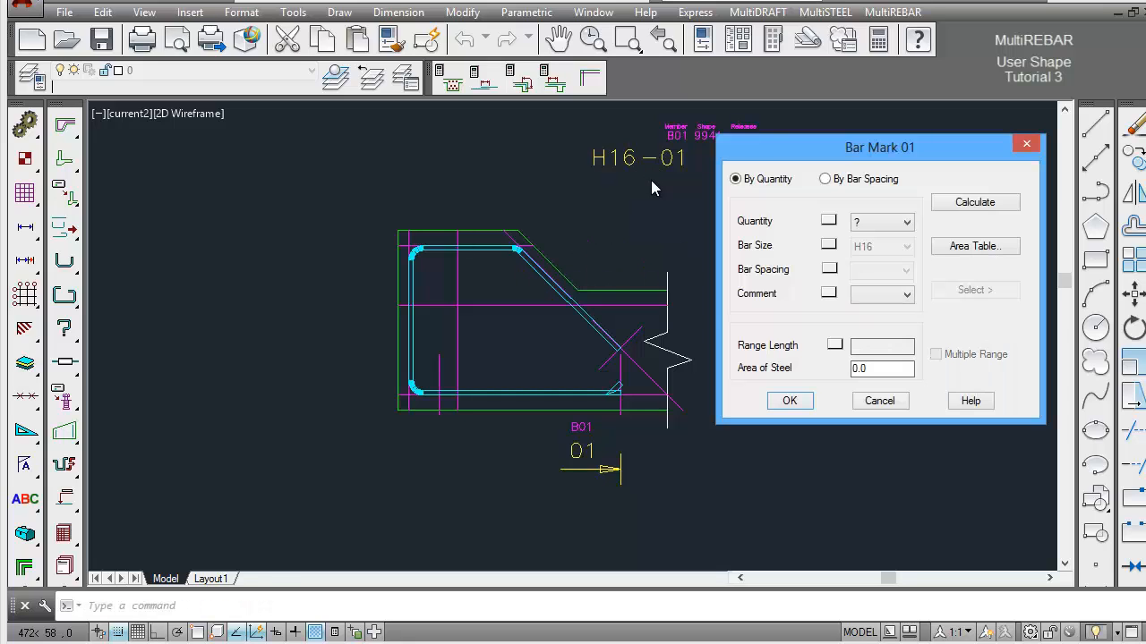
{"action": "left_click", "coordinate": [902, 226]}
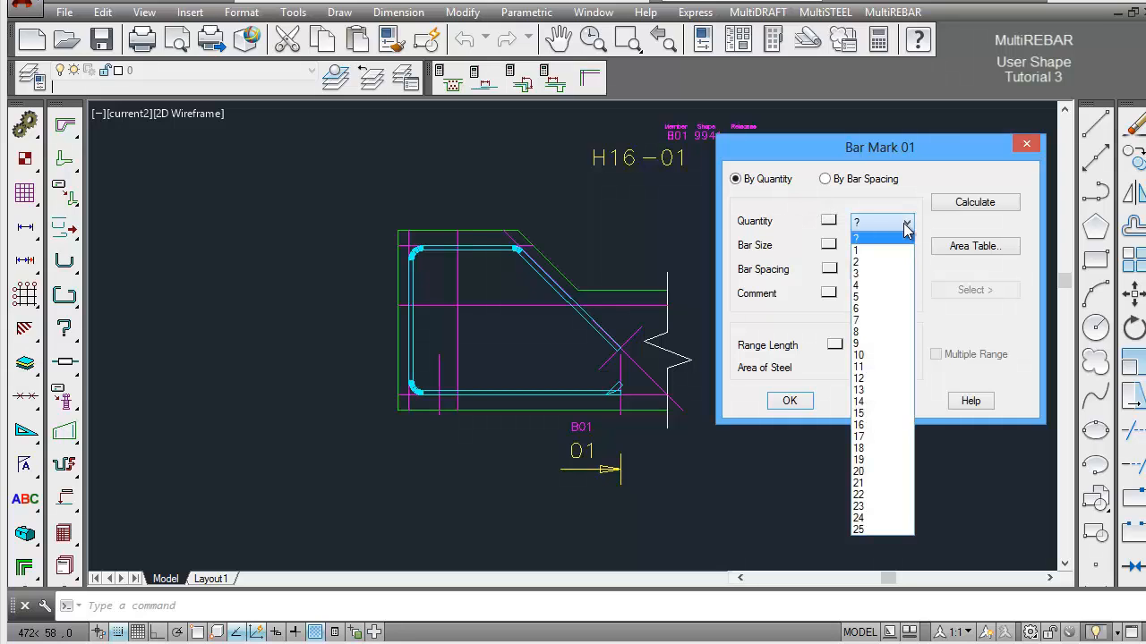
{"action": "left_click", "coordinate": [895, 286]}
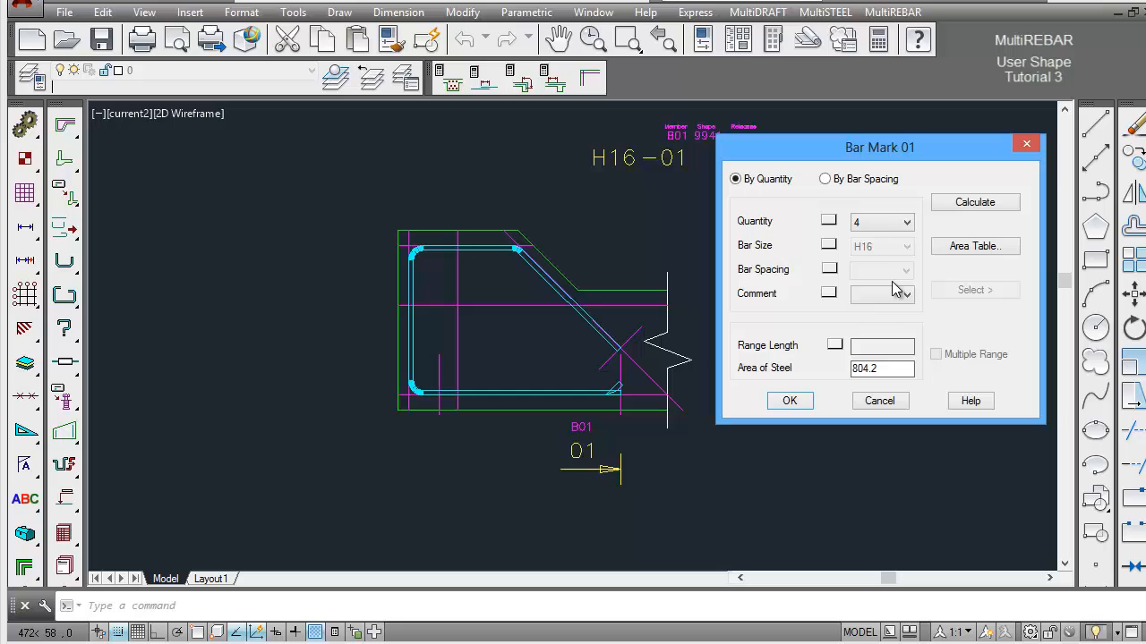
{"action": "left_click", "coordinate": [790, 401]}
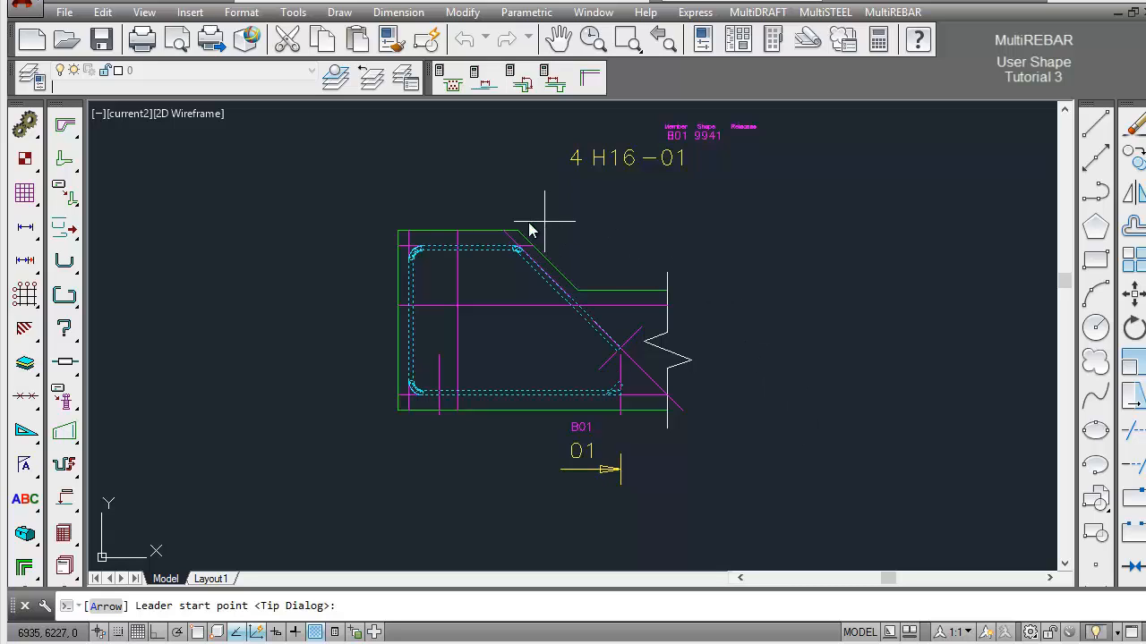
{"action": "left_click", "coordinate": [482, 255]}
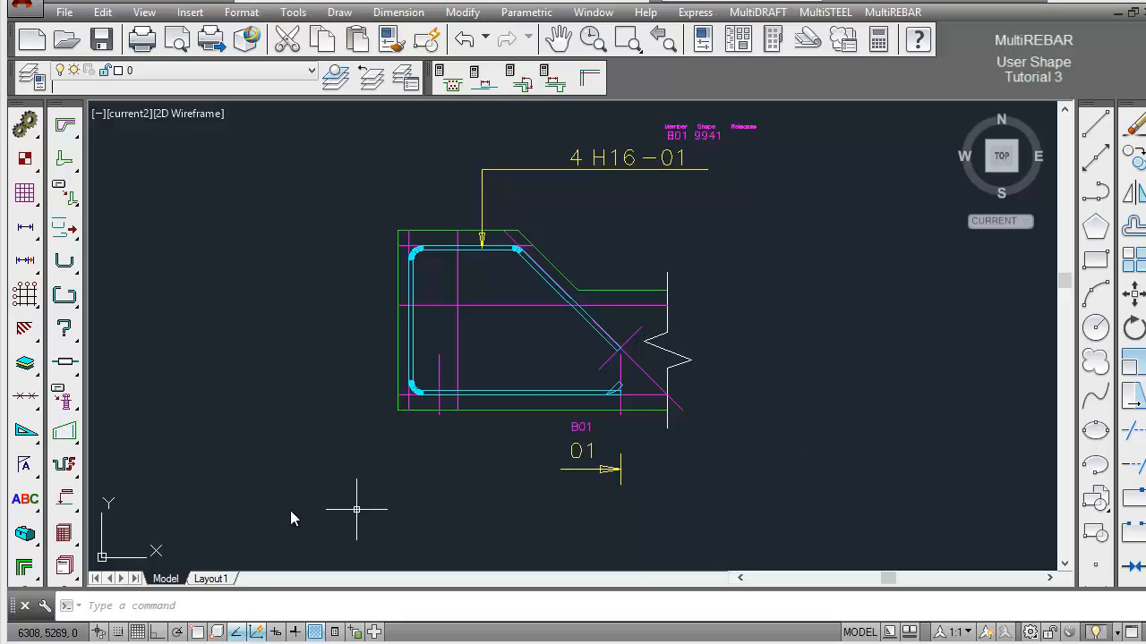
View bar list 01 and examine the bar's schedule line and dimensioned 9941 shape sketch up close.
{"action": "left_click", "coordinate": [63, 533]}
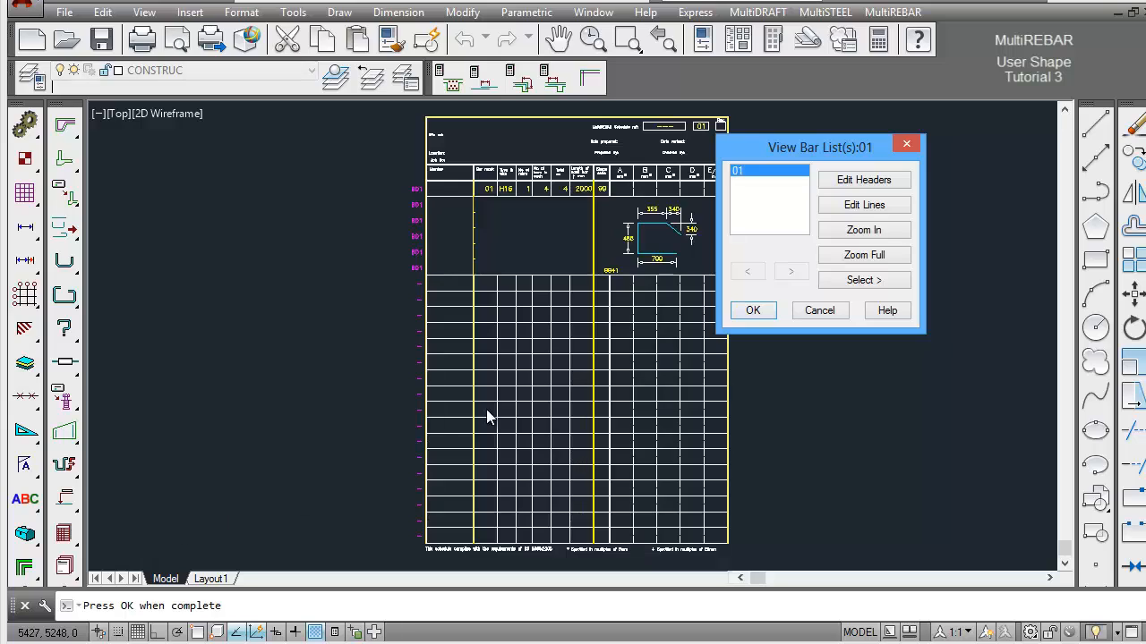
{"action": "left_click_drag", "start_coordinate": [766, 148], "coordinate": [825, 144]}
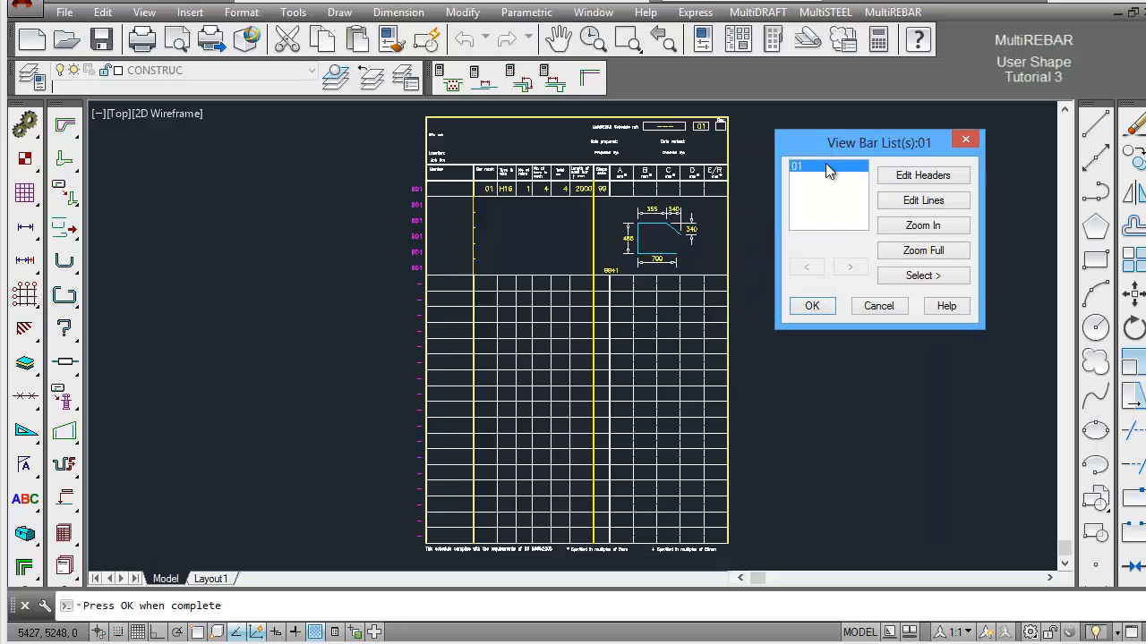
{"action": "left_click", "coordinate": [912, 227]}
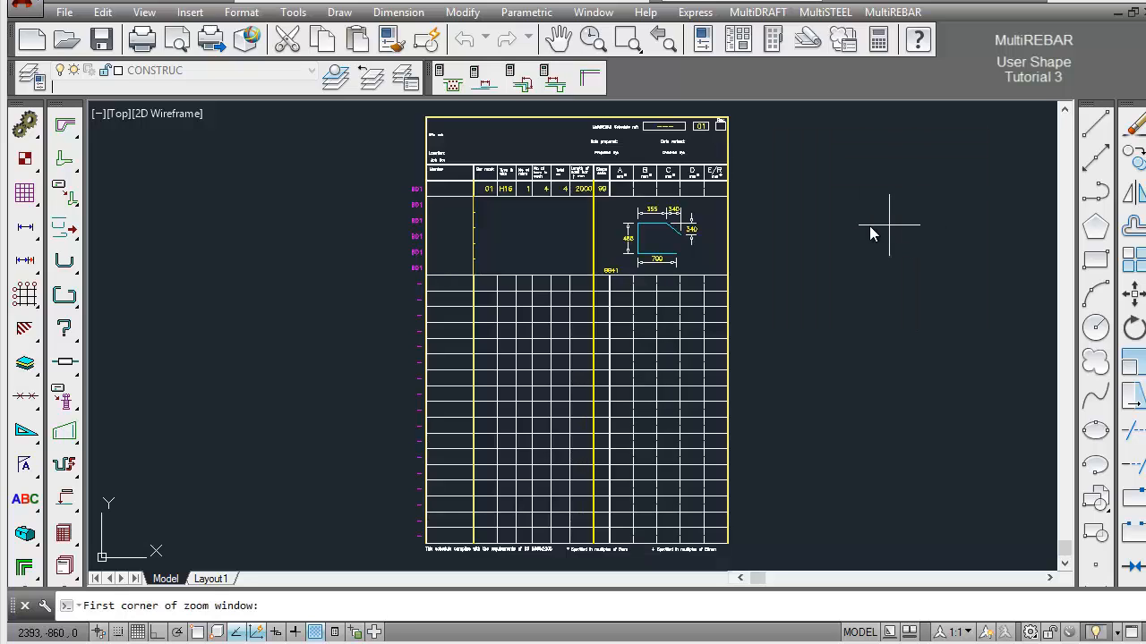
{"action": "left_click", "coordinate": [395, 170]}
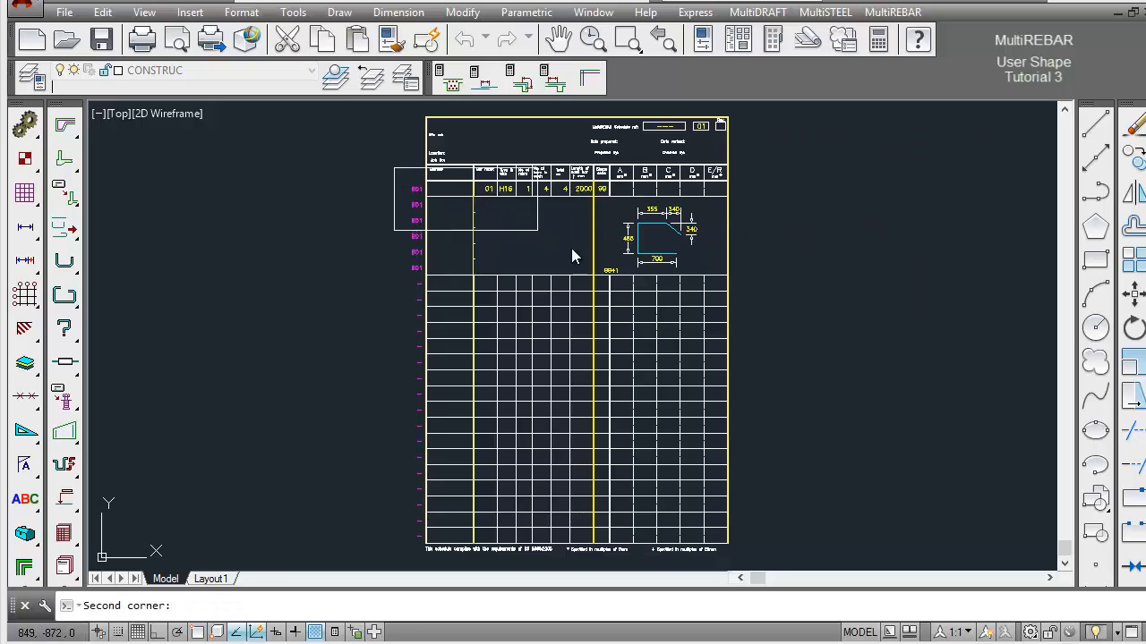
{"action": "left_click", "coordinate": [782, 313]}
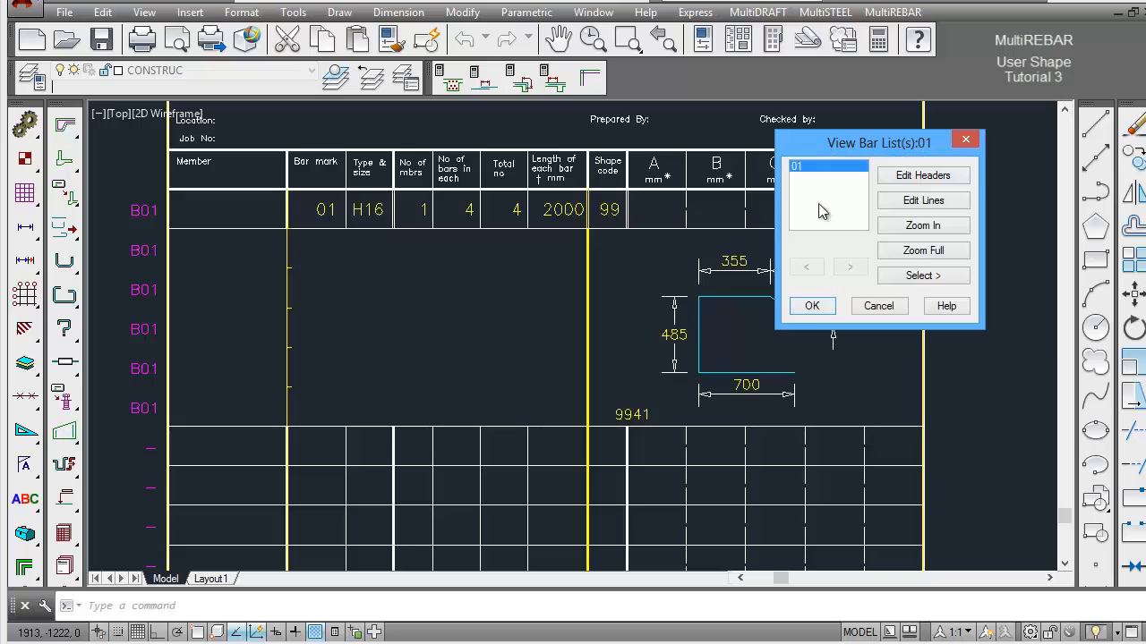
{"action": "mouse_move", "coordinate": [837, 142]}
{"action": "left_mouse_down"}
{"action": "mouse_move", "coordinate": [624, 258]}
{"action": "mouse_move", "coordinate": [369, 291]}
{"action": "left_mouse_up"}
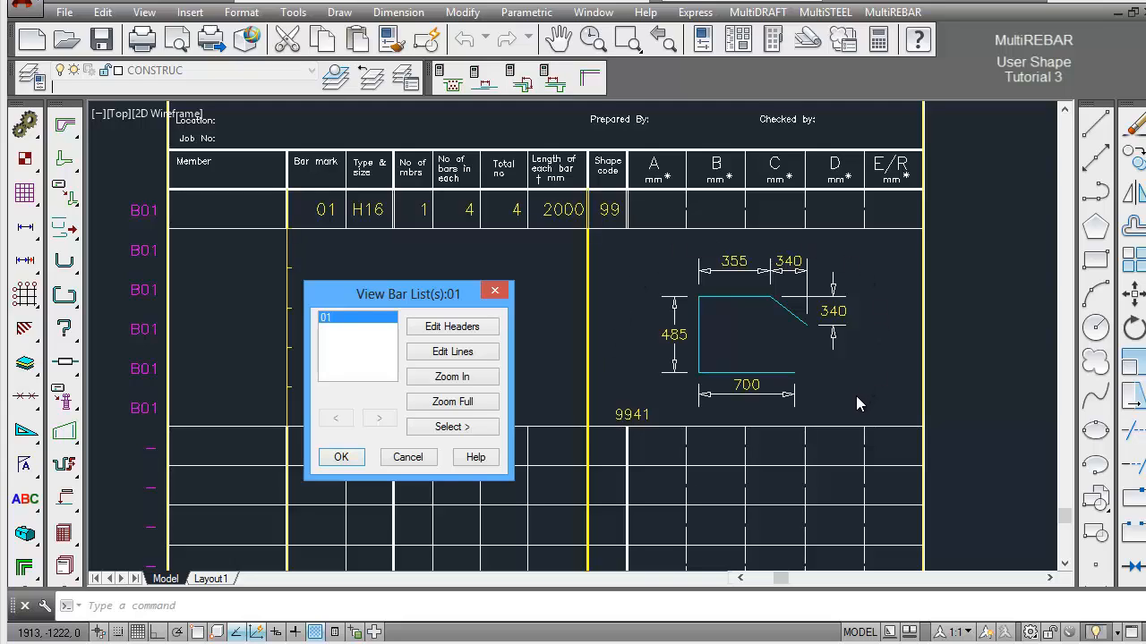
{"action": "left_click", "coordinate": [341, 458]}
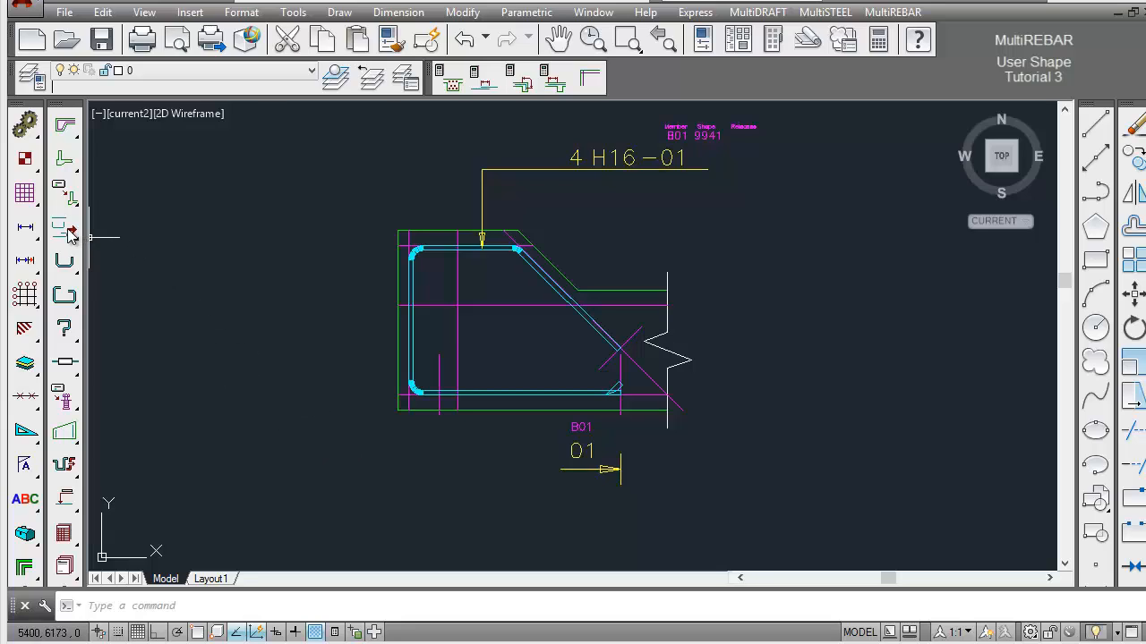
Turn off the non-plotting construction layers, including construction lines, cover lines and member ID, leaving Bar List Border and Bar List Text unselected.
{"action": "left_click_drag", "start_coordinate": [71, 234], "coordinate": [241, 237]}
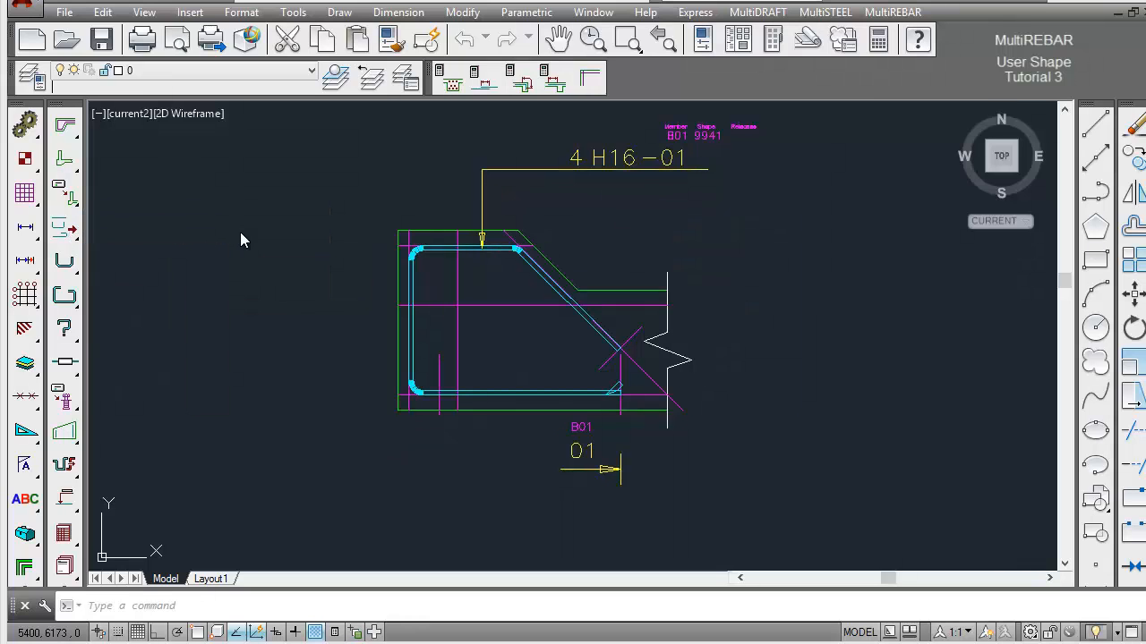
{"action": "left_click_drag", "start_coordinate": [539, 228], "coordinate": [804, 184]}
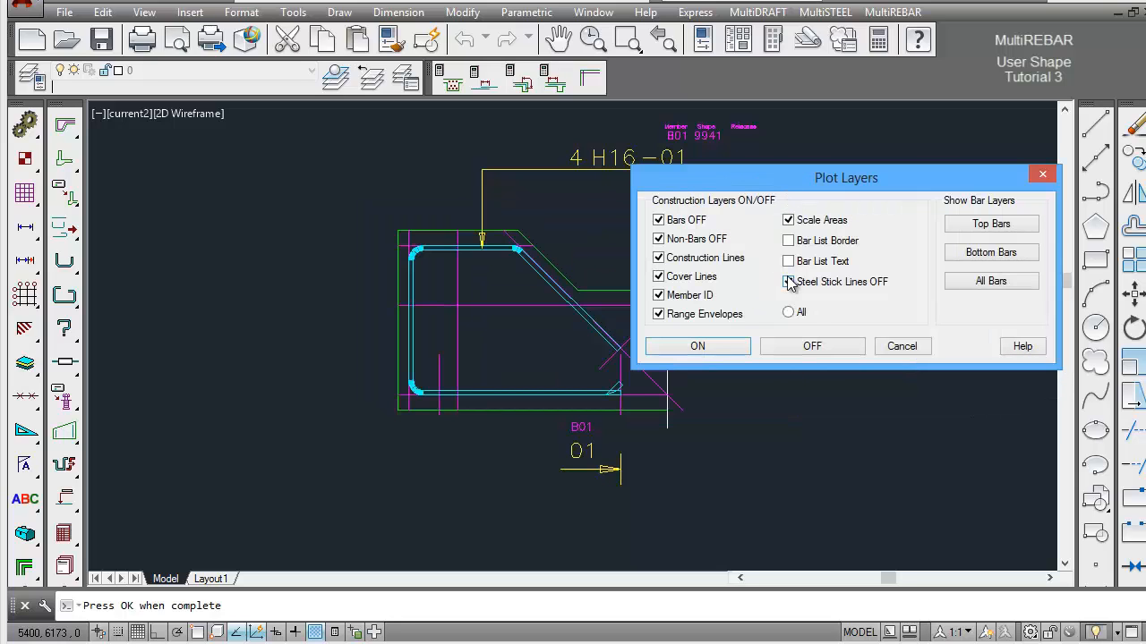
{"action": "left_click", "coordinate": [833, 356]}
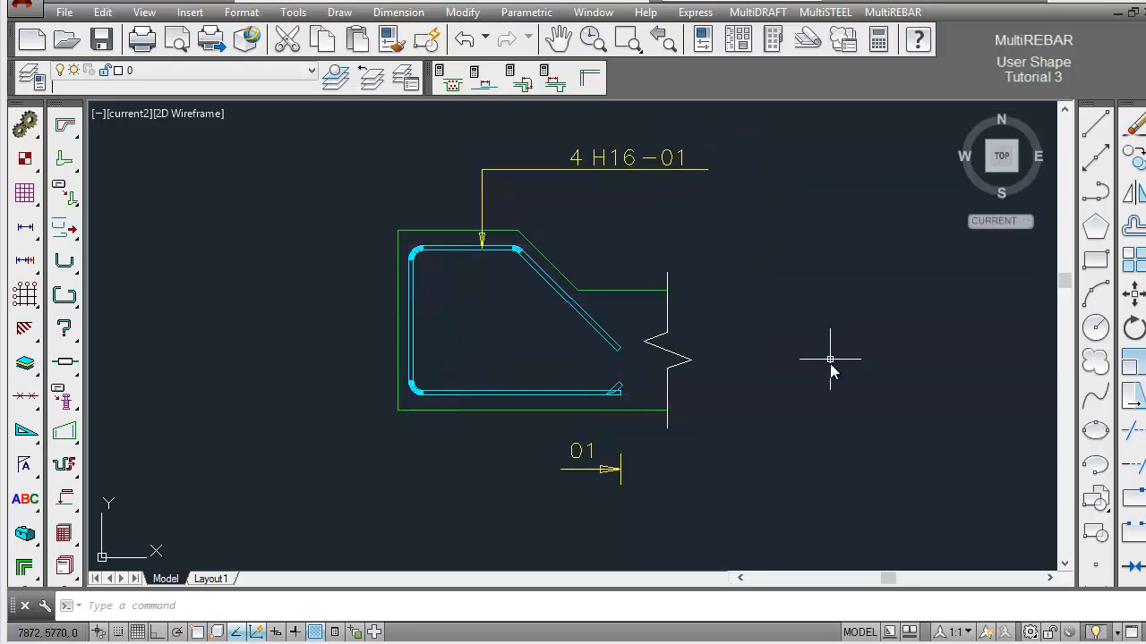